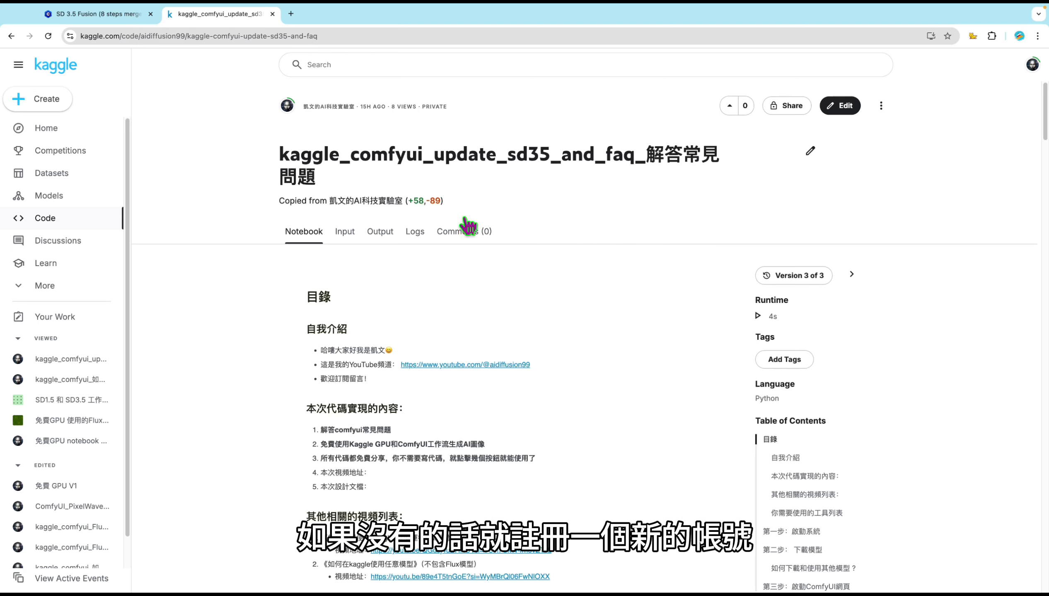
- Check the Civitai SD 3.5 Fusion page, then return to the Kaggle notebook and create an editable copy of it
left_click(112, 16)
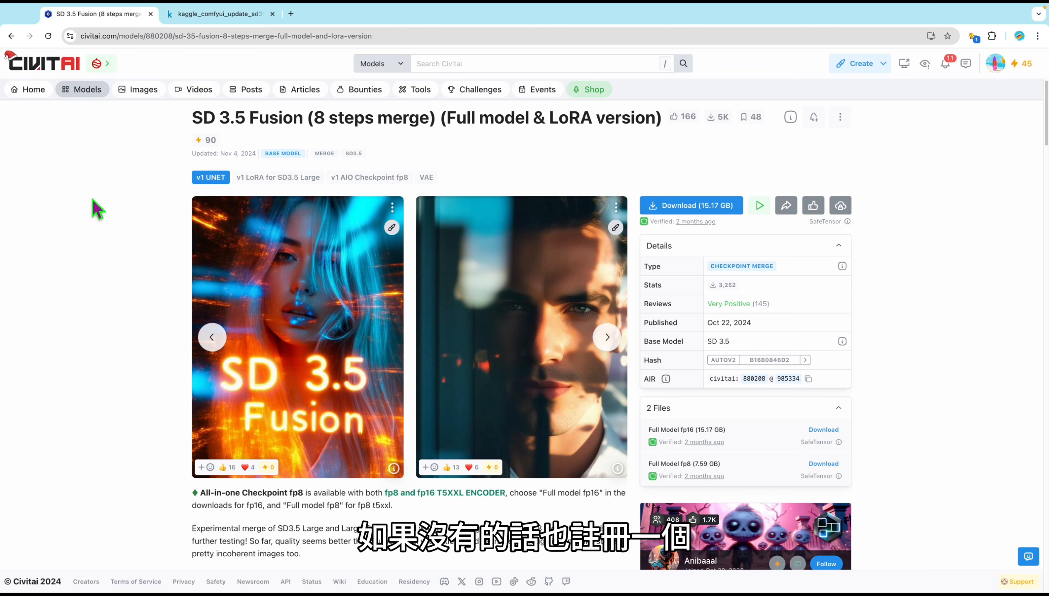
left_click(221, 13)
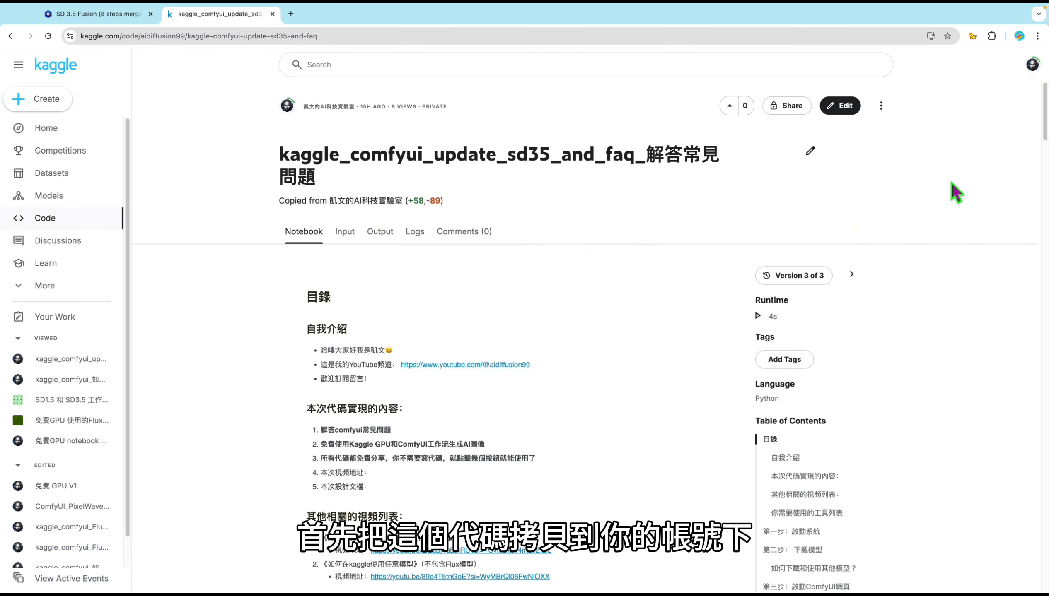
left_click(881, 107)
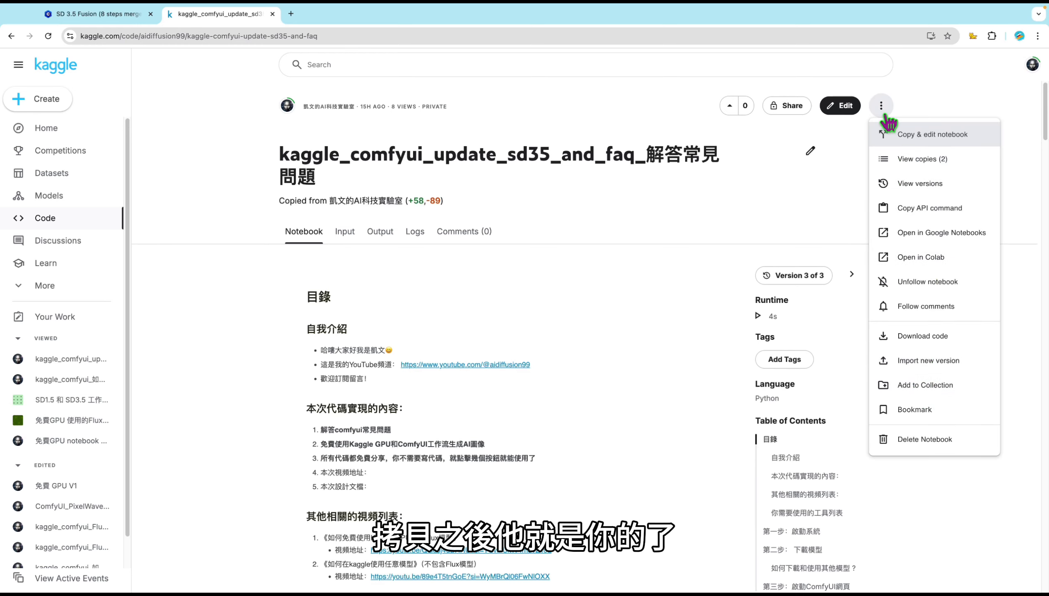
left_click(938, 137)
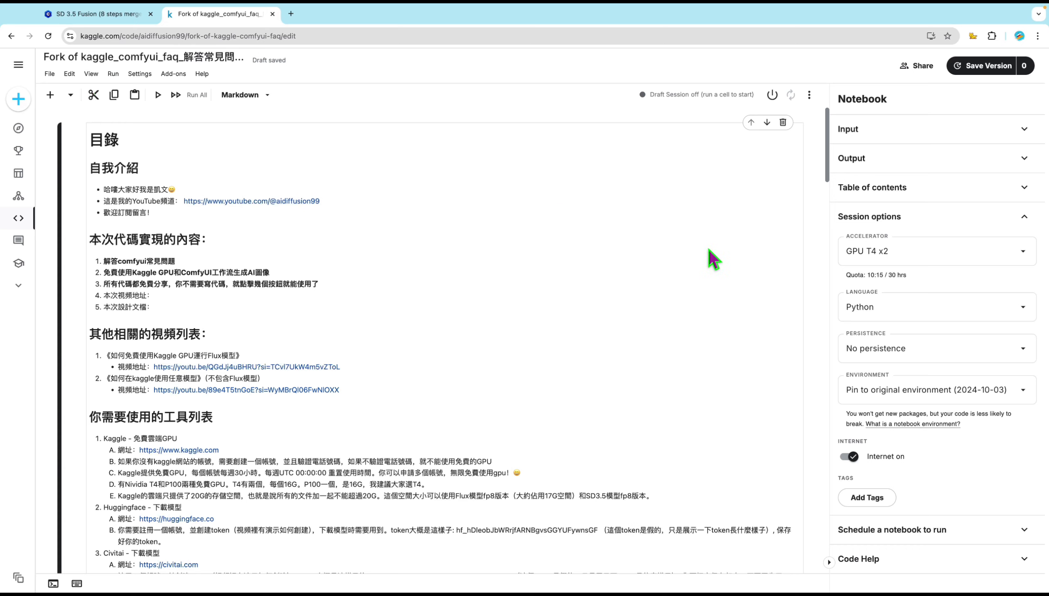
- Set the notebook's accelerator to GPU T4 x2 and start the draft session
left_click(915, 264)
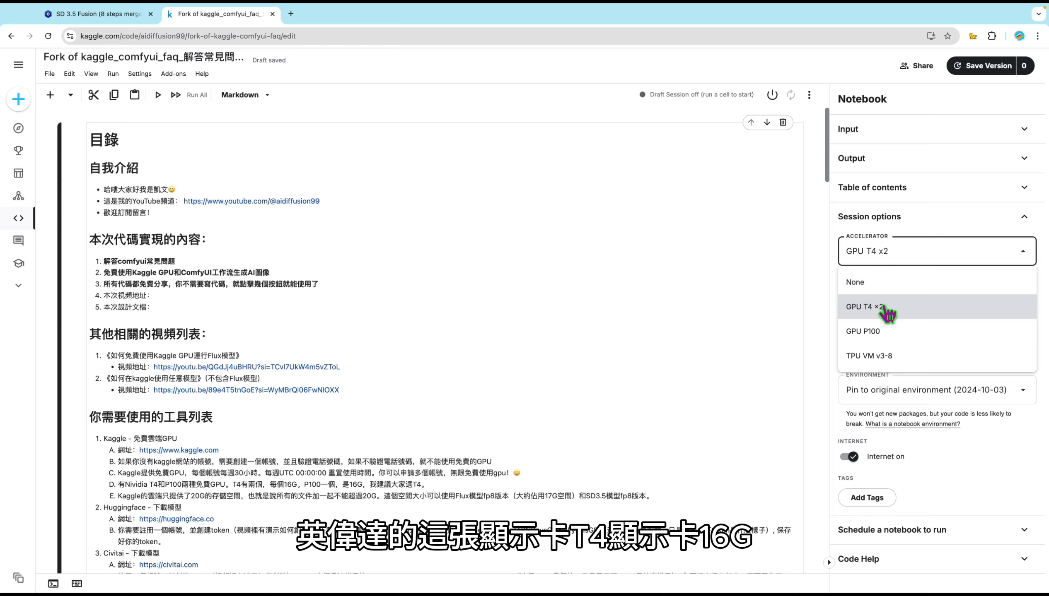
left_click(883, 307)
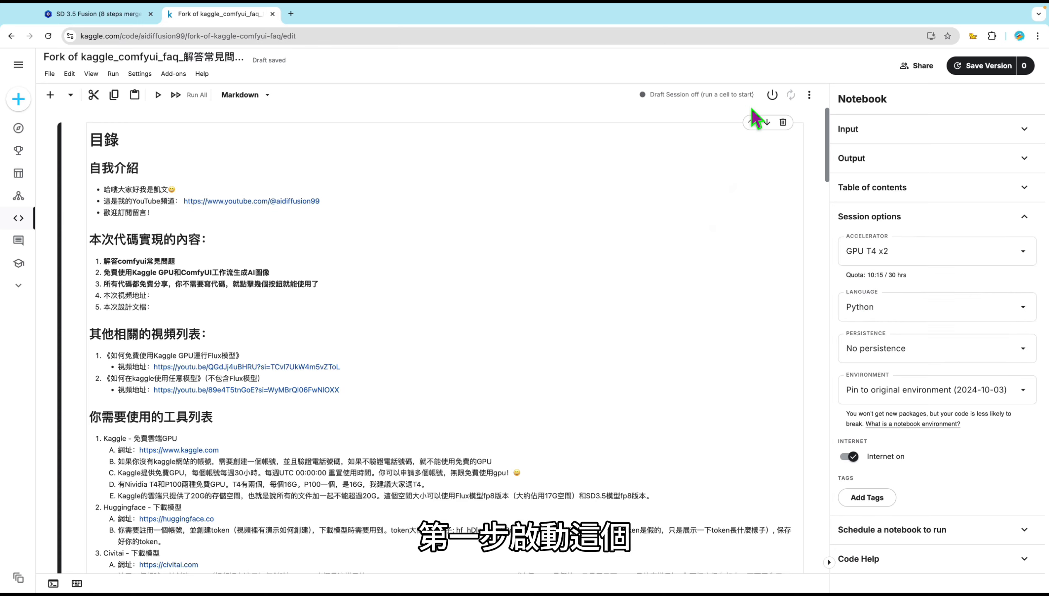
left_click(772, 95)
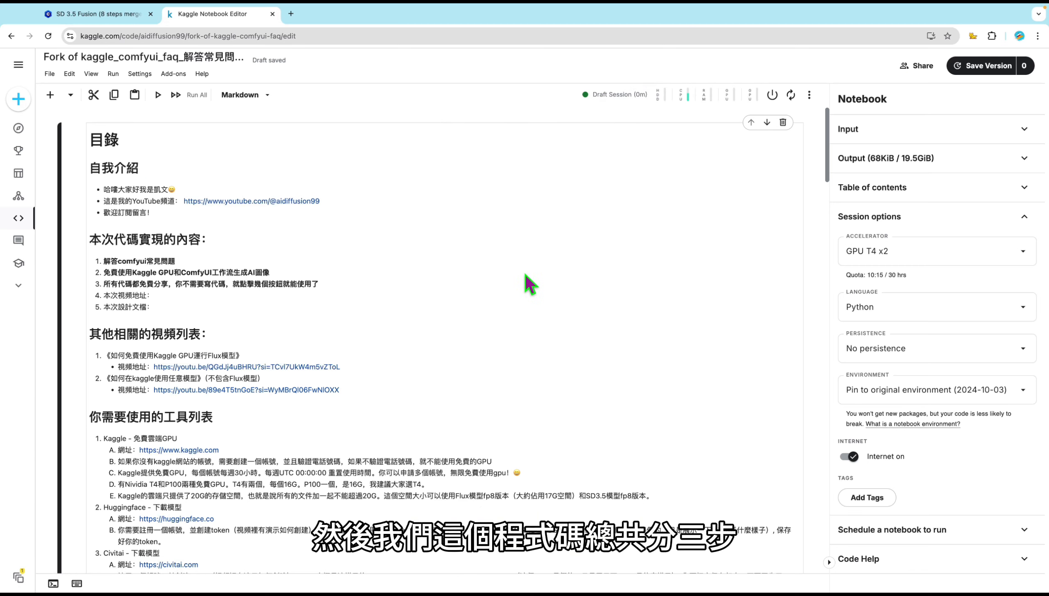
- Review the notebook's three stages: starting the system, downloading models, and launching the ComfyUI web page
scroll(537, 279, "down", 3)
scroll(554, 270, "down", 10)
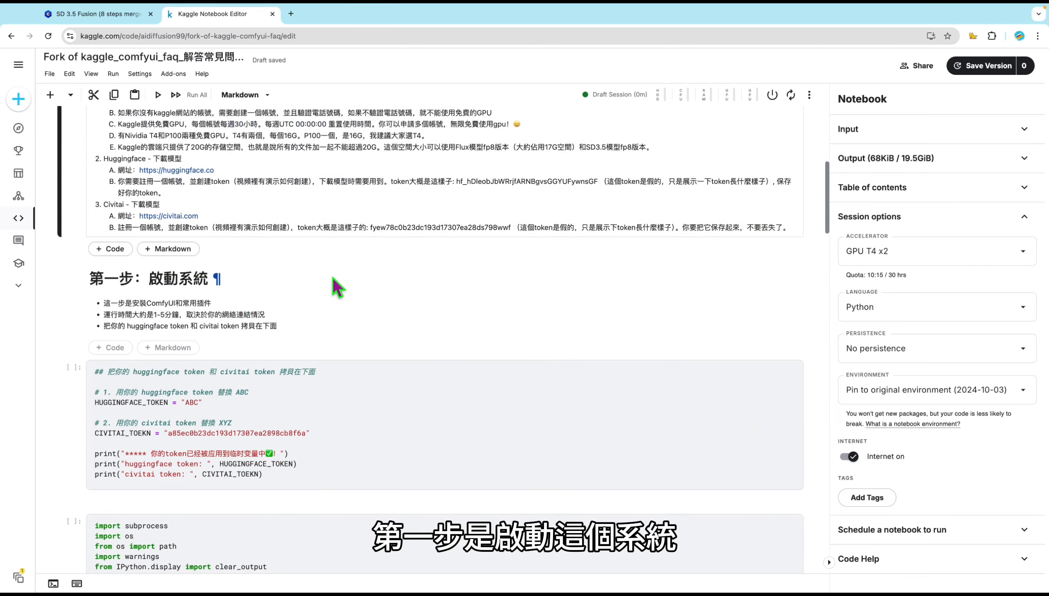
scroll(412, 279, "down", 10)
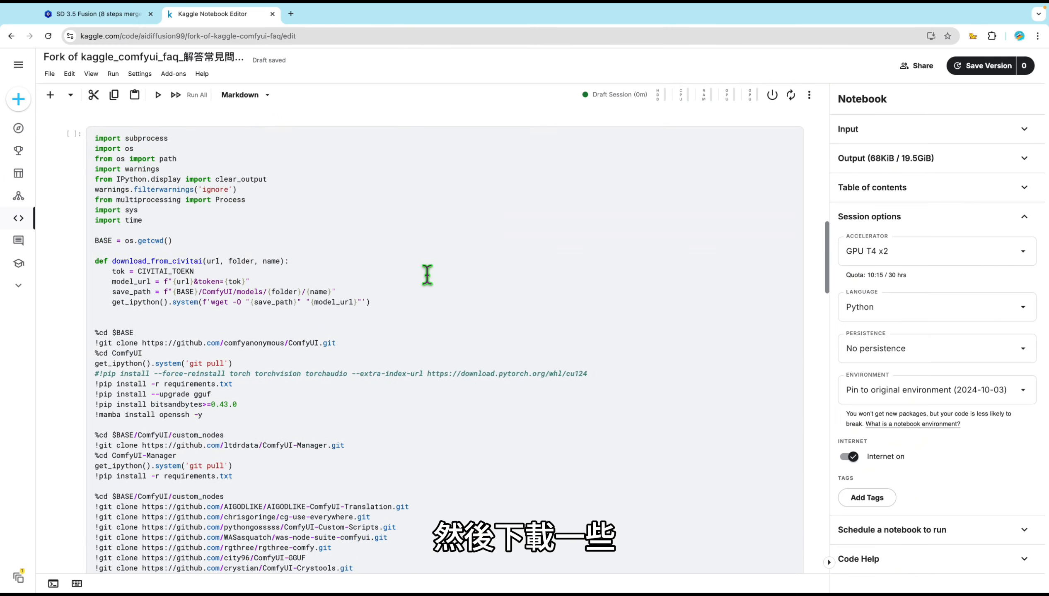
scroll(427, 275, "down", 15)
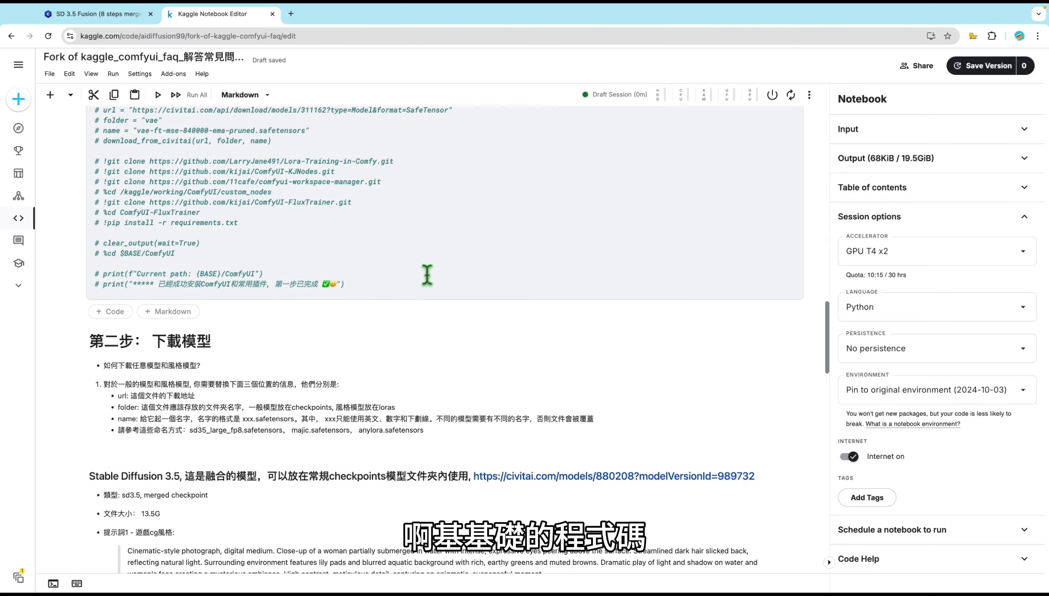
scroll(427, 274, "down", 5)
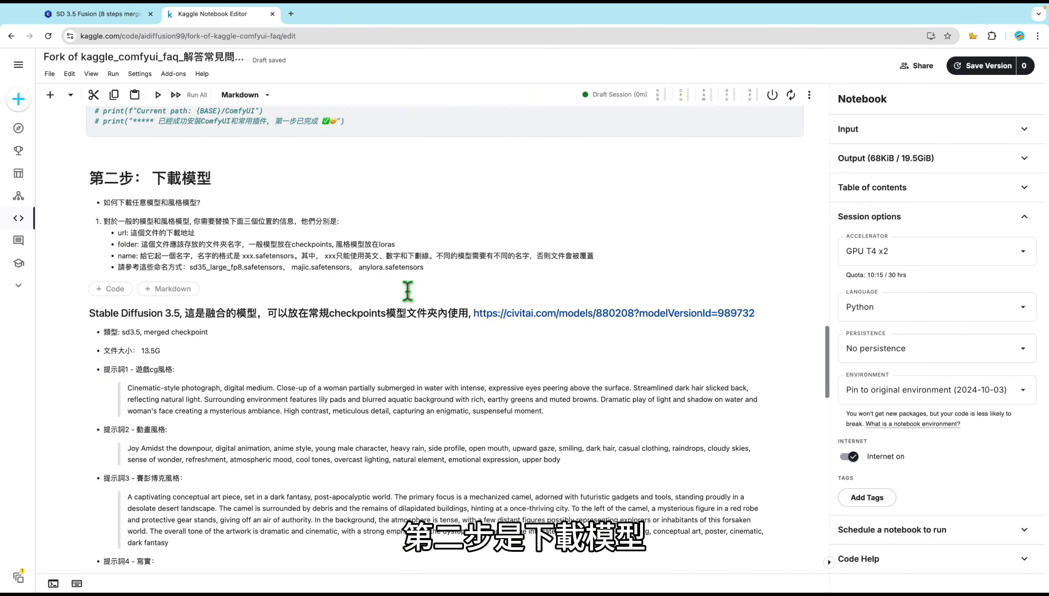
scroll(407, 291, "down", 2)
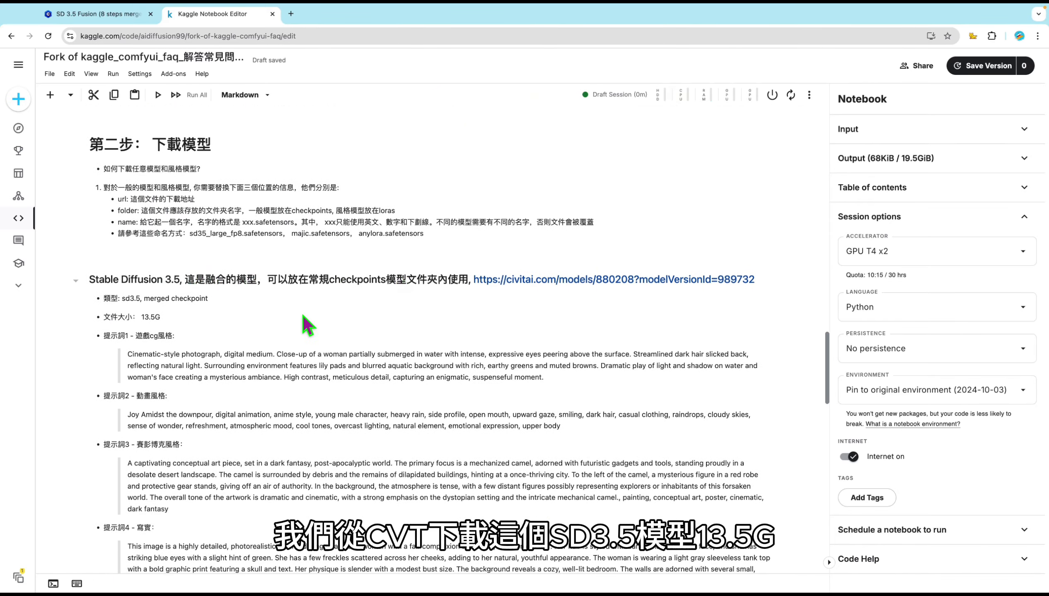
scroll(315, 320, "down", 2)
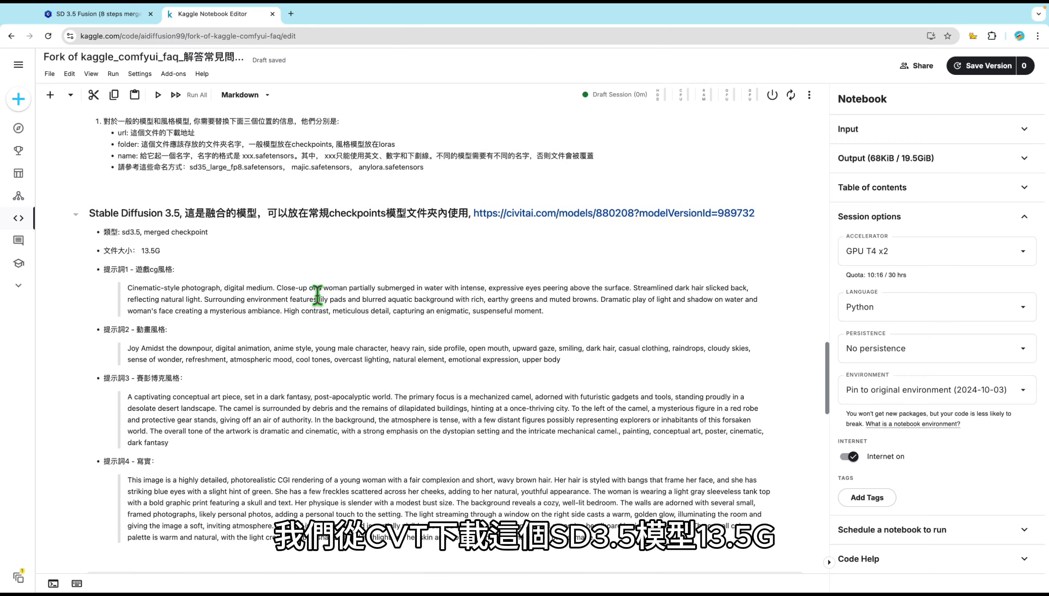
scroll(330, 282, "down", 20)
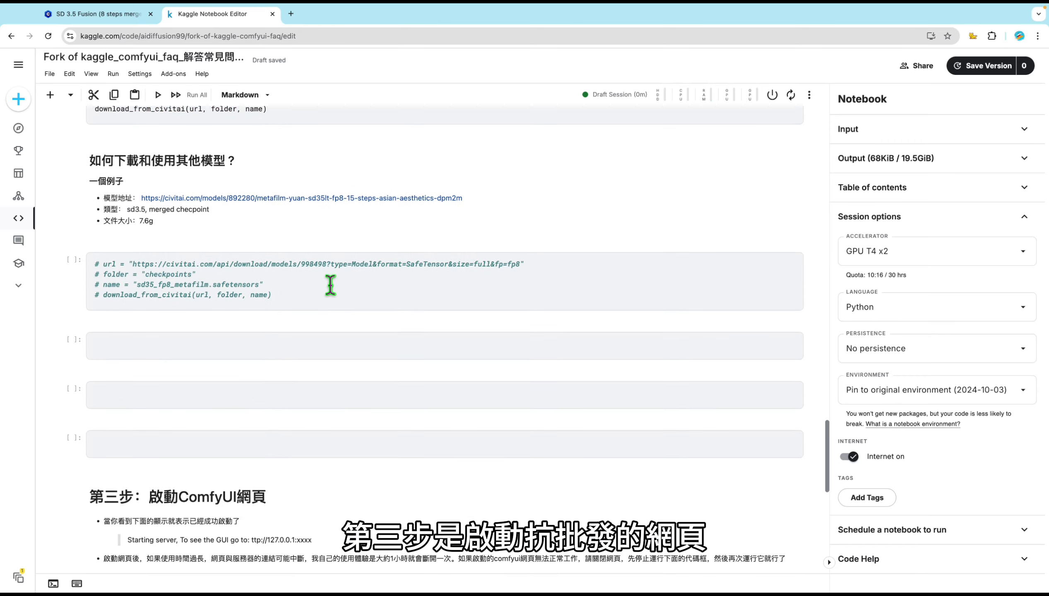
- Examine the first stage's token cell and the Civitai token notes in the list of required tools
scroll(502, 359, "up", 20)
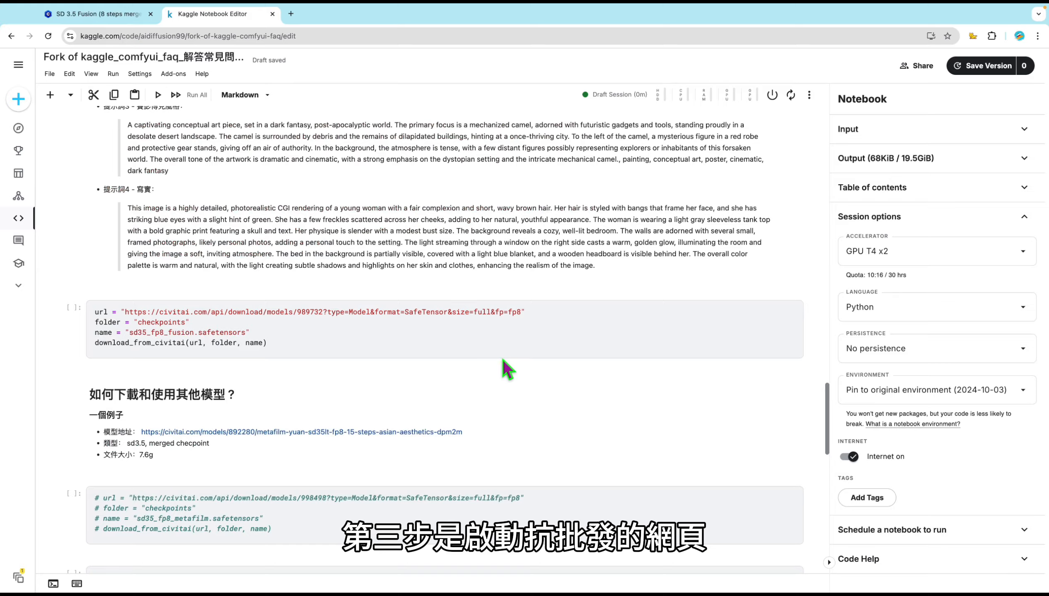
scroll(503, 359, "up", 3)
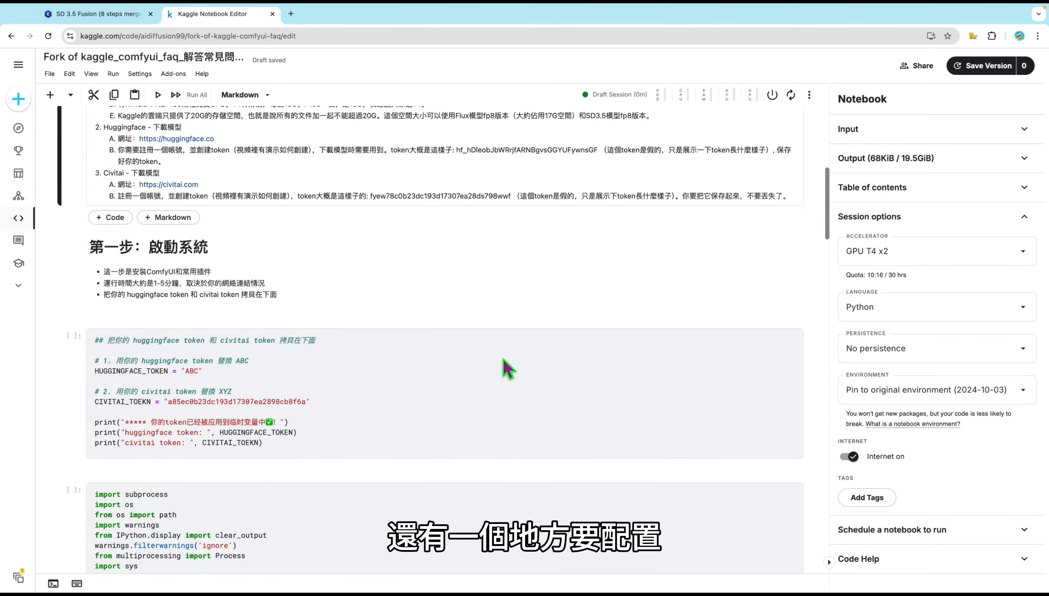
left_click(458, 366)
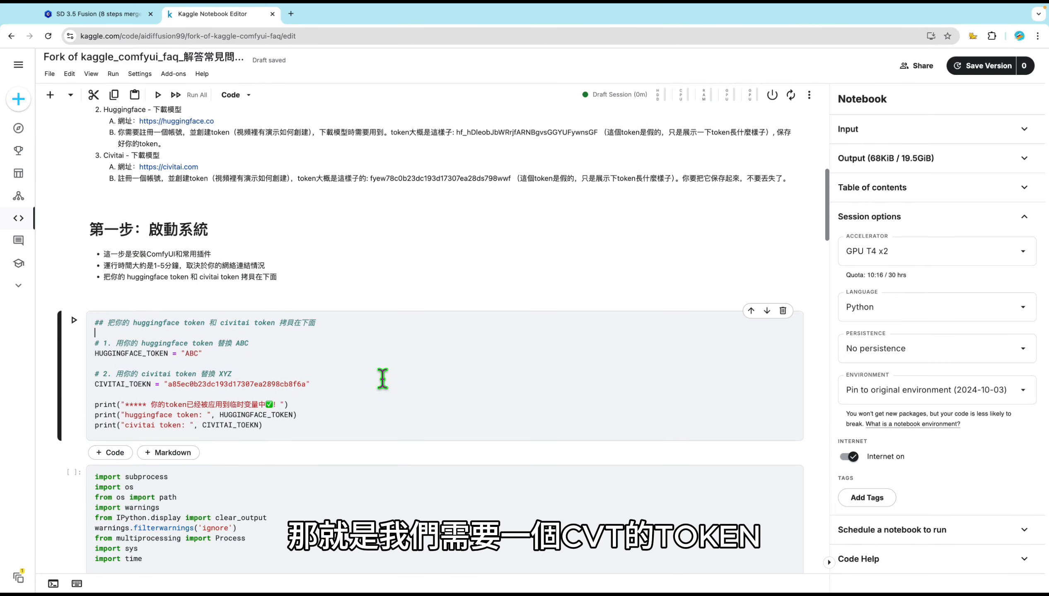
scroll(258, 382, "up", 3)
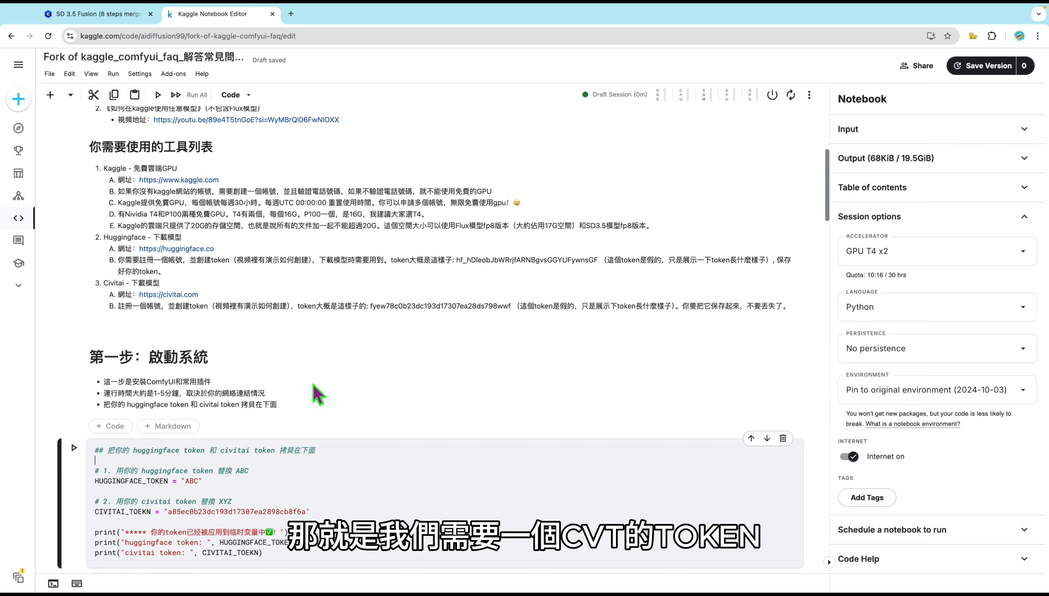
double_click(424, 302)
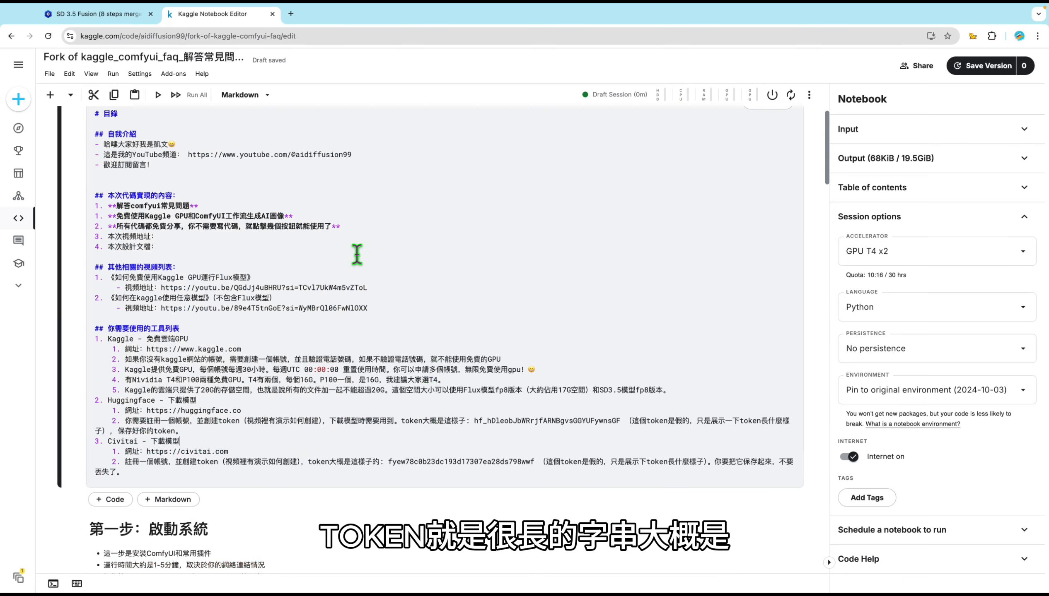
key("shift+Return")
scroll(465, 320, "down", 5)
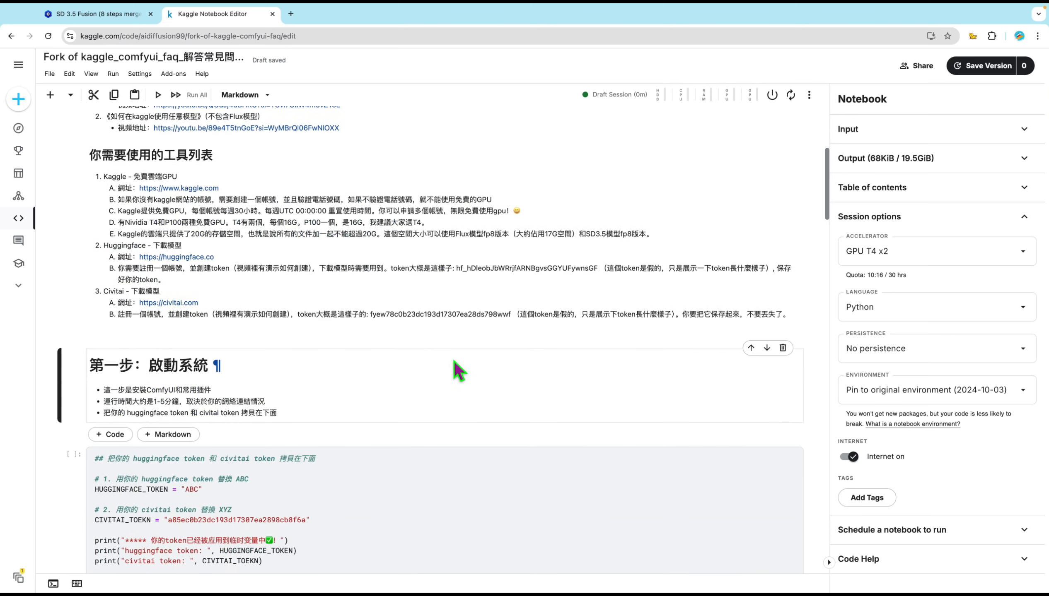
left_click(412, 314)
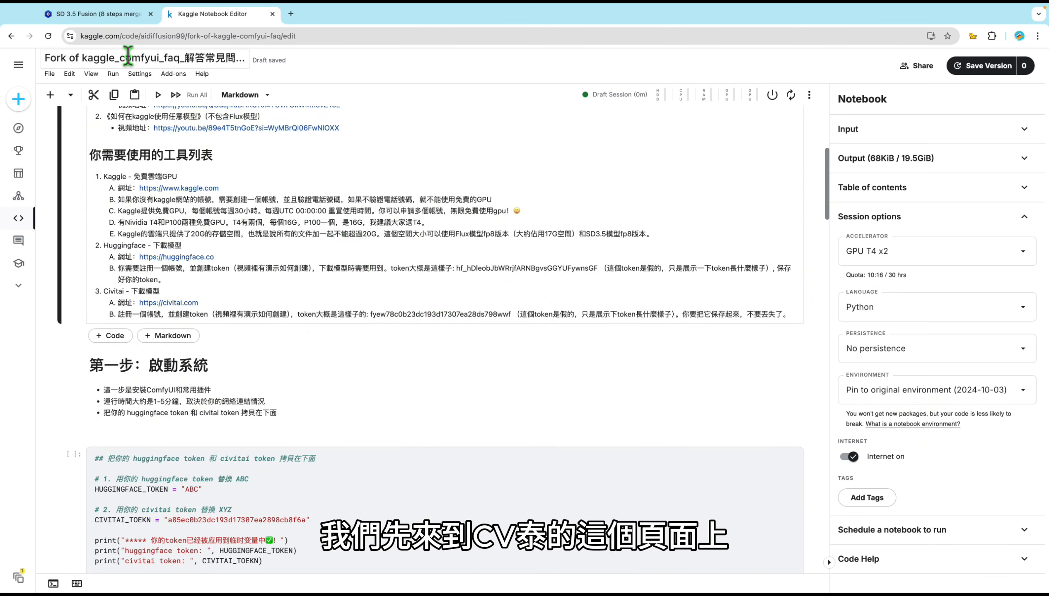
- Switch to Civitai, open the account settings in a new tab, and bring up the form for creating an API key
left_click(94, 15)
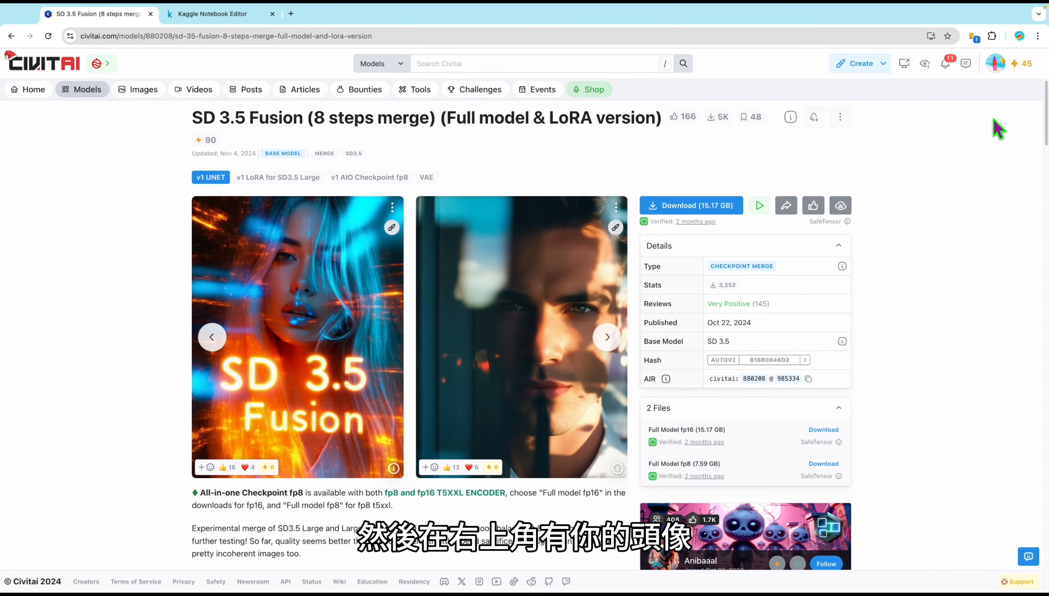
left_click(1000, 71)
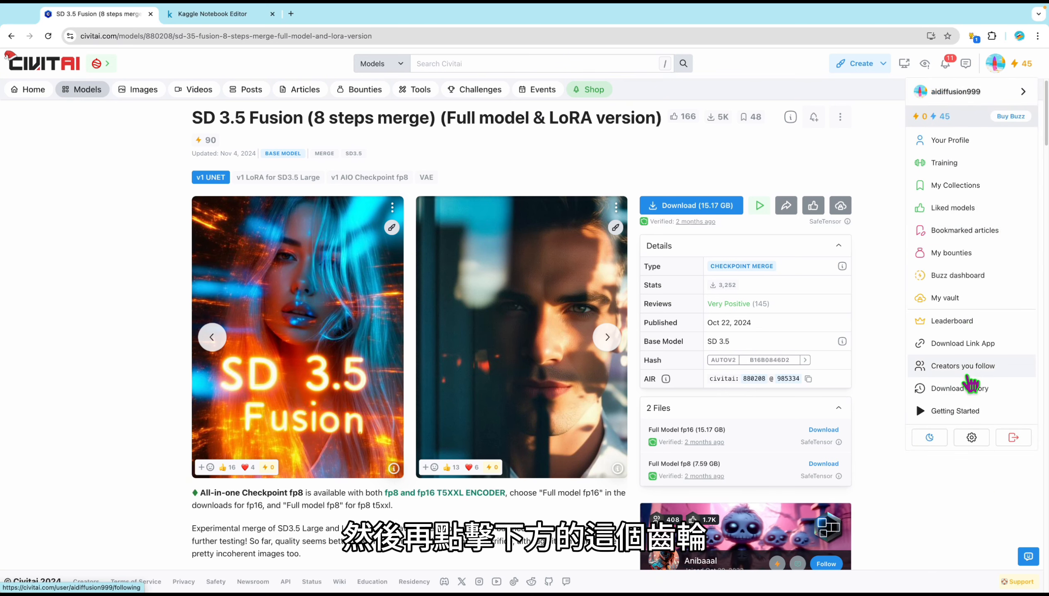
left_click(971, 438)
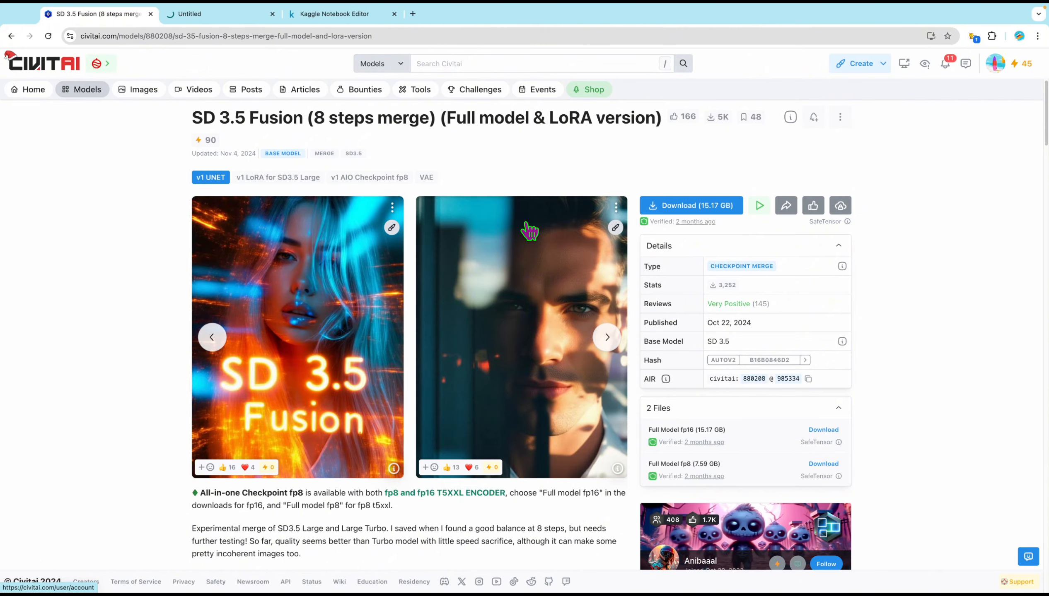
left_click(220, 20)
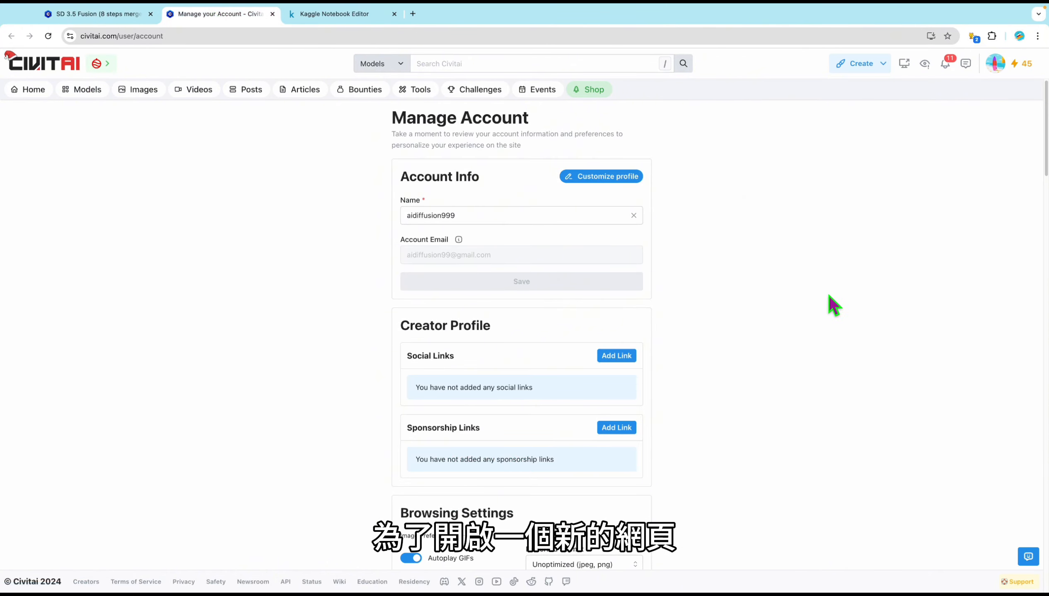
scroll(770, 337, "down", 4)
scroll(770, 337, "down", 15)
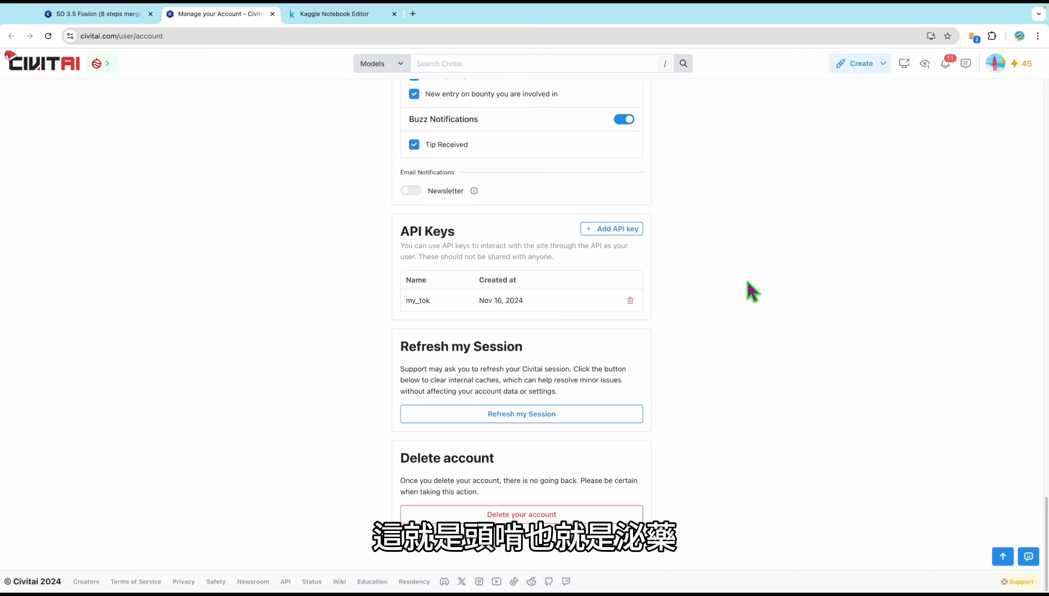
left_click(617, 229)
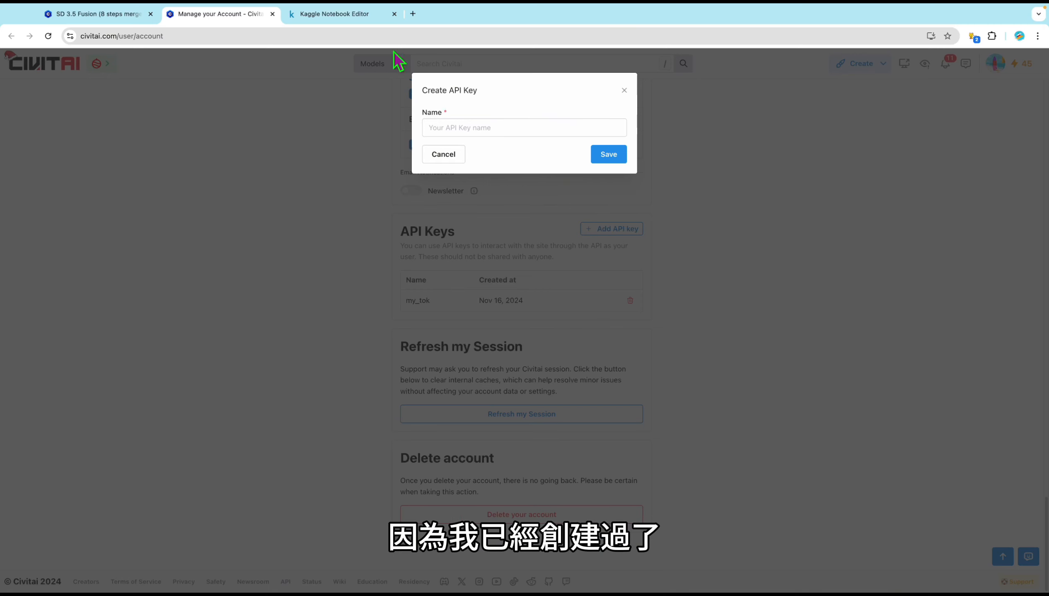
- Return to the Kaggle notebook and locate the Civitai token assignment in the first stage's token cell
left_click(343, 13)
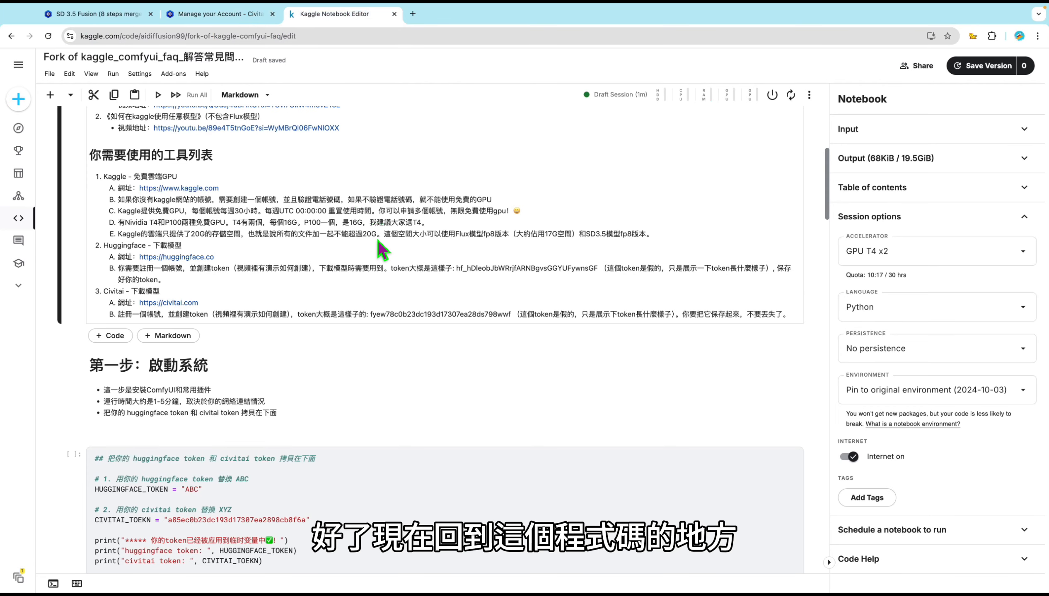
scroll(468, 266, "down", 2)
scroll(467, 268, "down", 6)
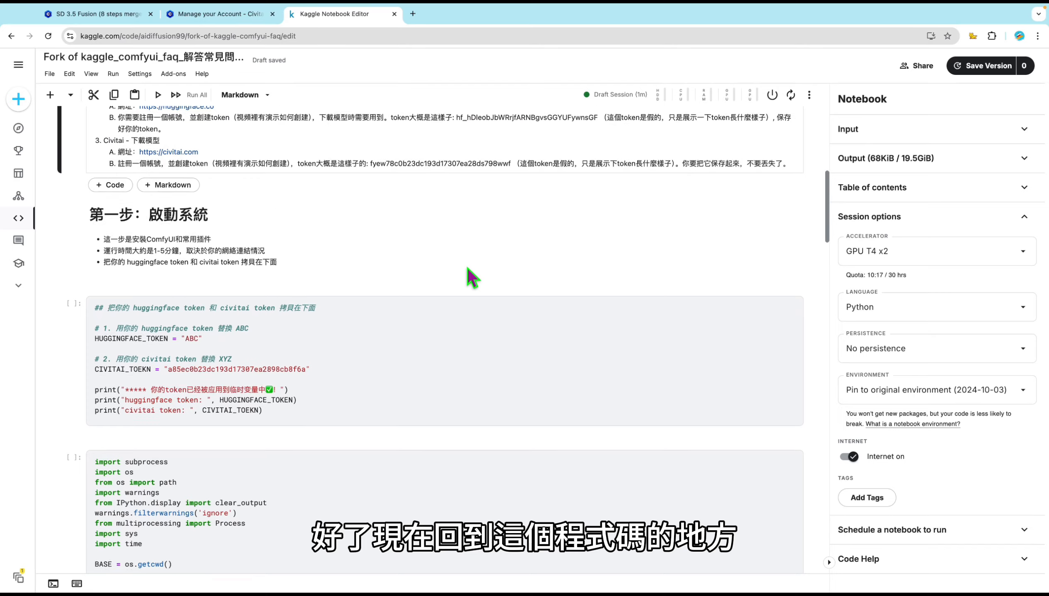
left_click(409, 258)
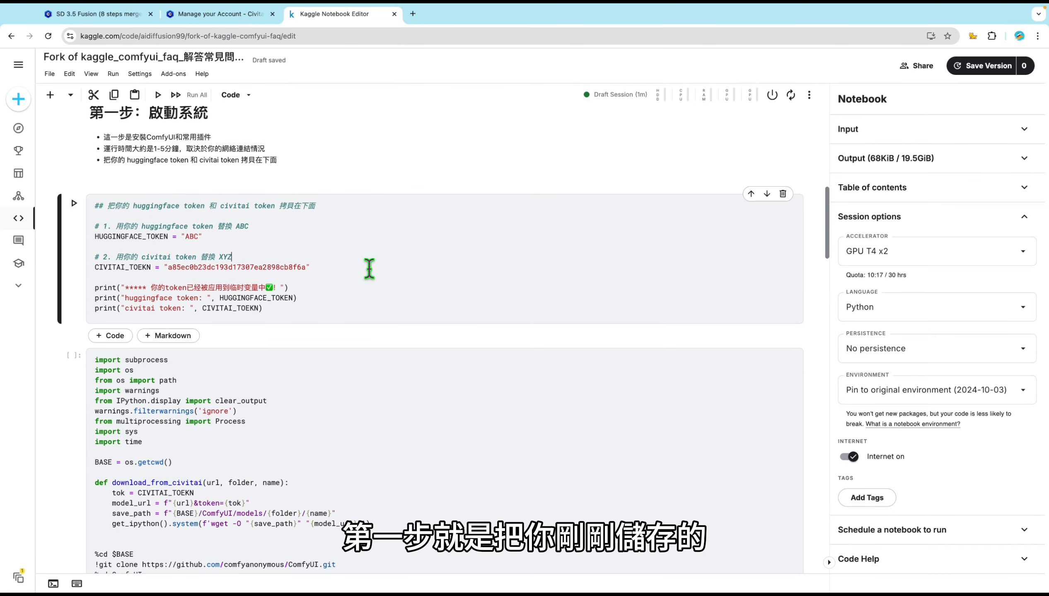
double_click(224, 269)
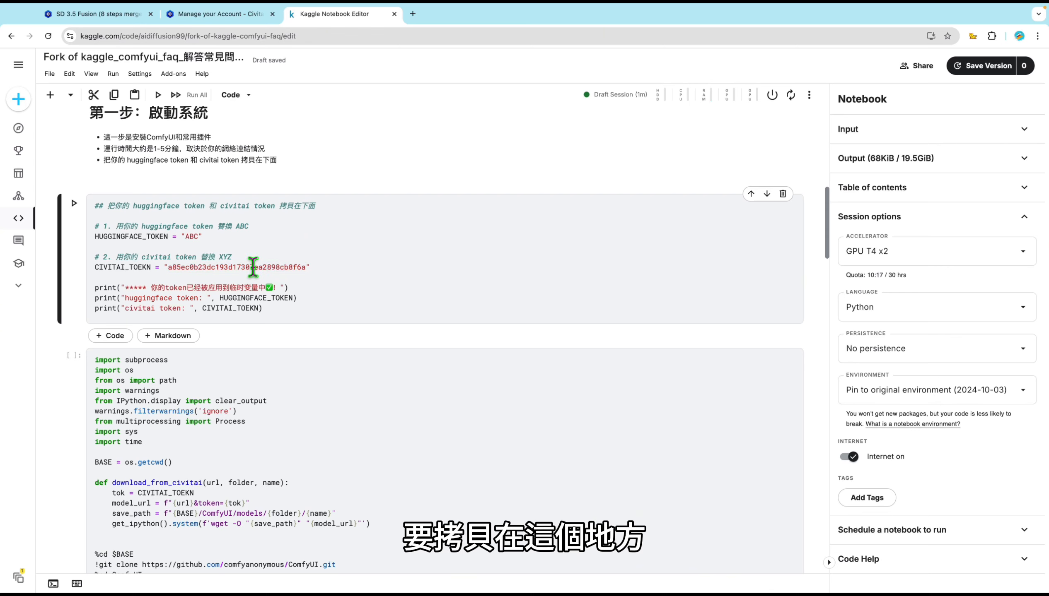
left_click(260, 247)
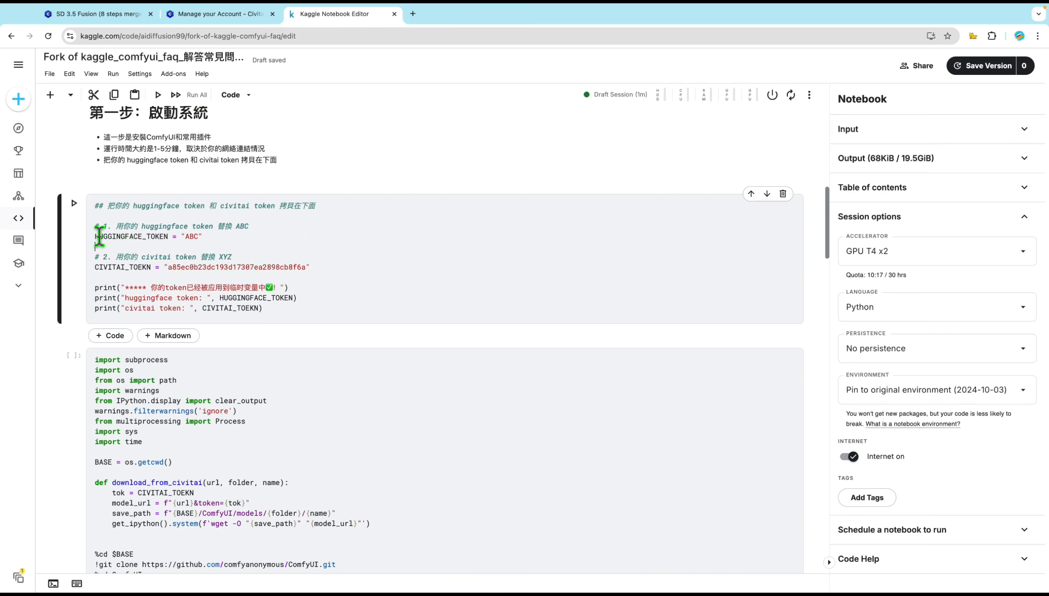
- Switch the active cell back and forth between the token cell and the setup code cell beginning with "import subprocess"
left_click(252, 392)
left_click(301, 251)
left_click(267, 378)
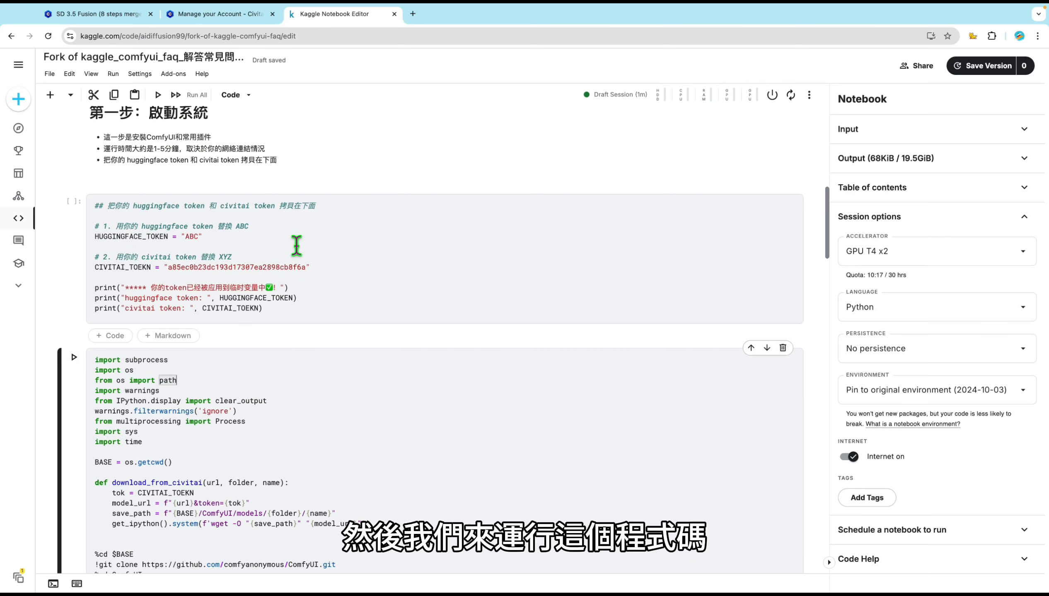
left_click(296, 246)
left_click(270, 376)
left_click(280, 248)
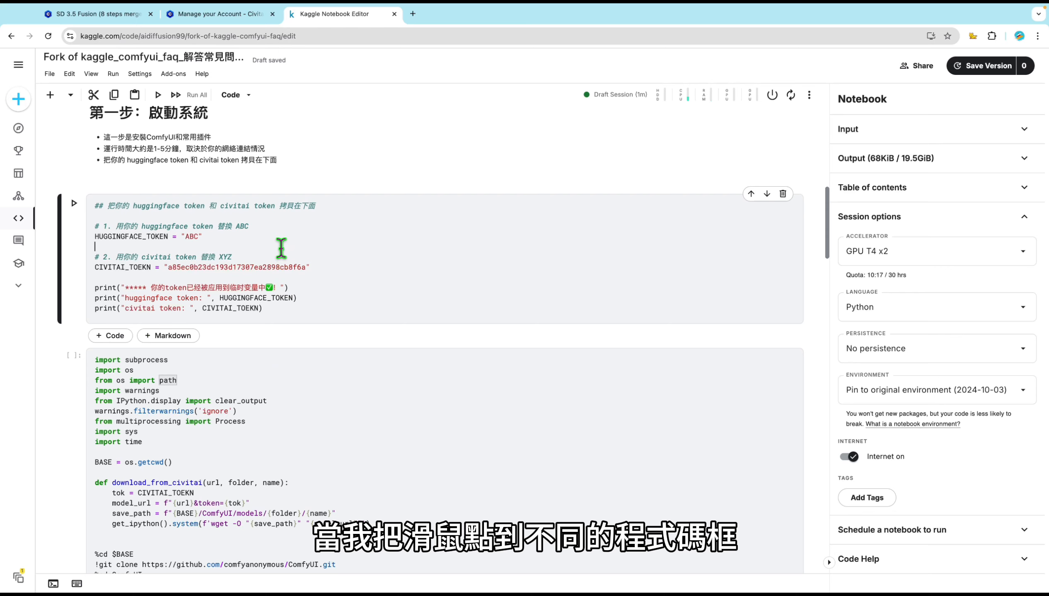
left_click(238, 368)
left_click(257, 245)
left_click(224, 411)
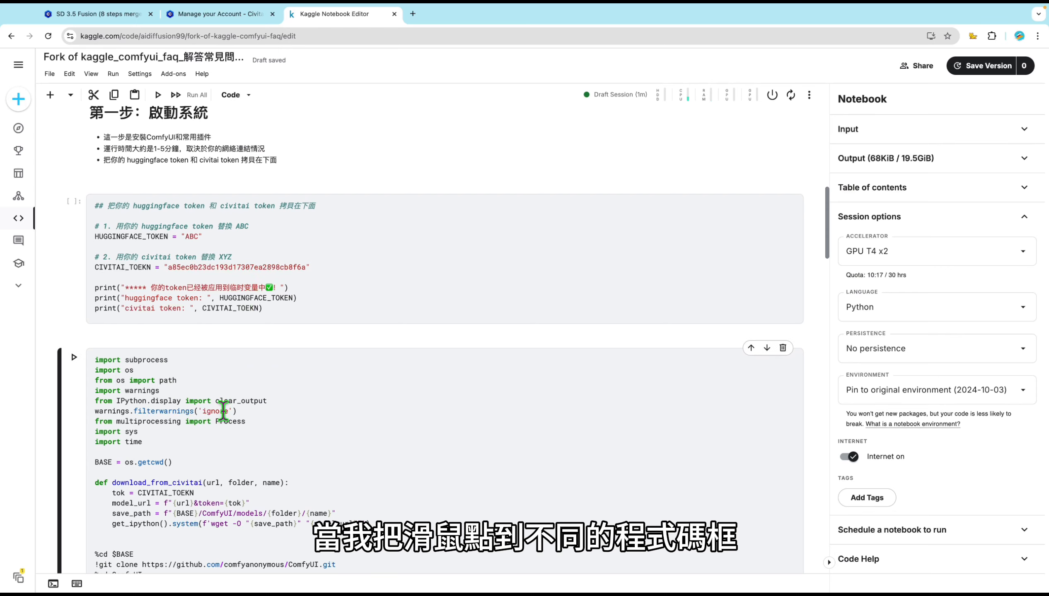
- Run the first stage's token cell and check the lines it prints
left_click(254, 249)
left_click(227, 376)
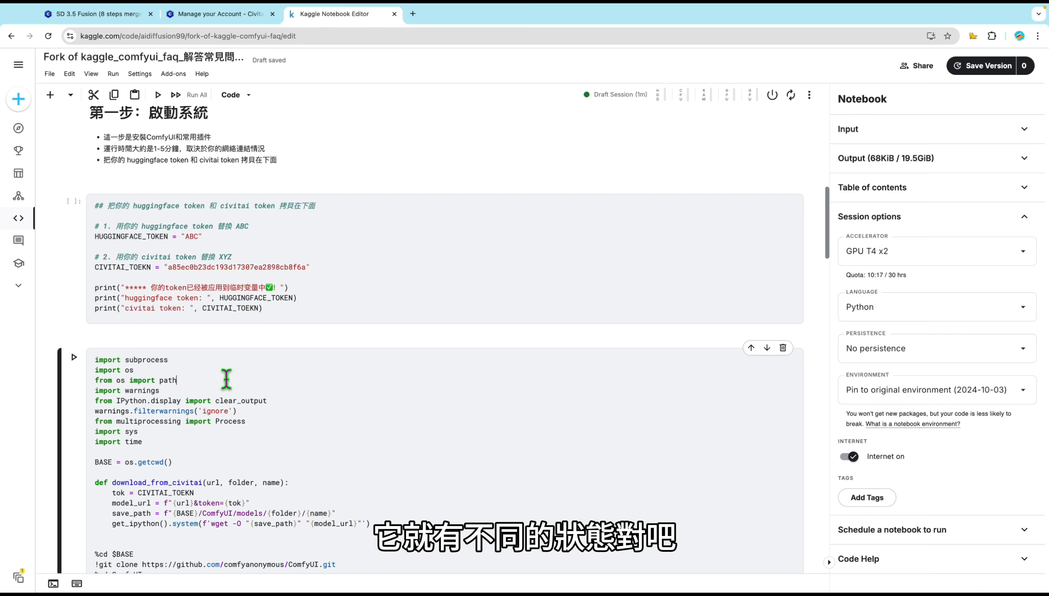
left_click(261, 236)
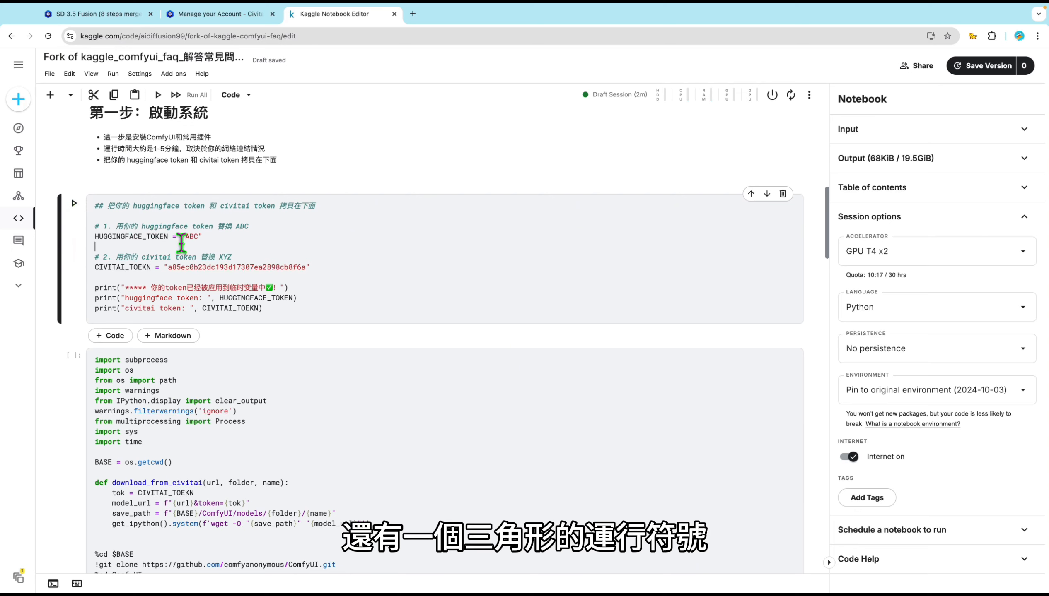
left_click(74, 204)
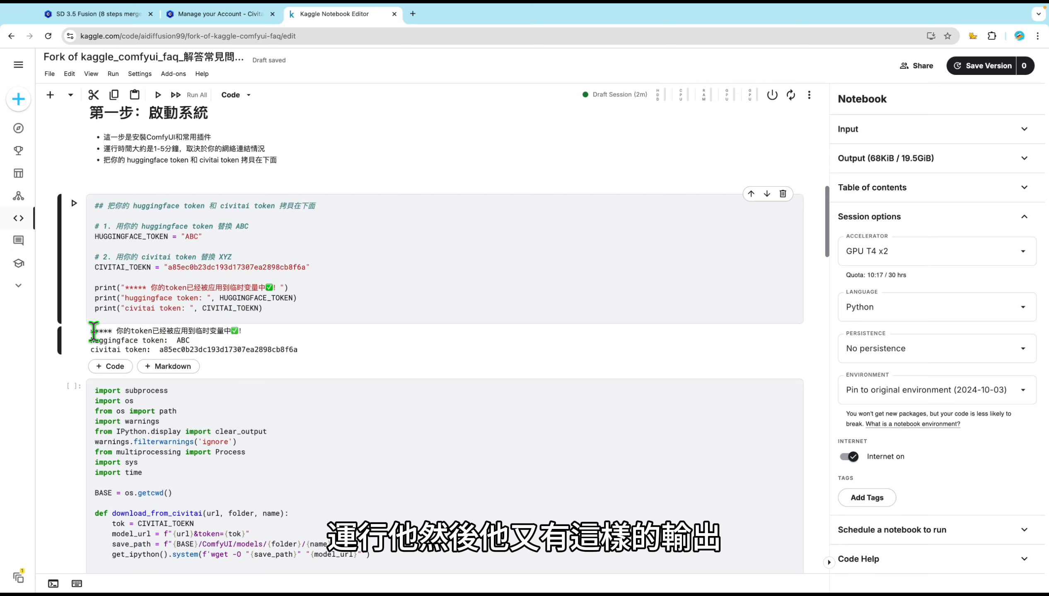
left_click_drag(94, 332, 180, 338)
left_click(327, 275)
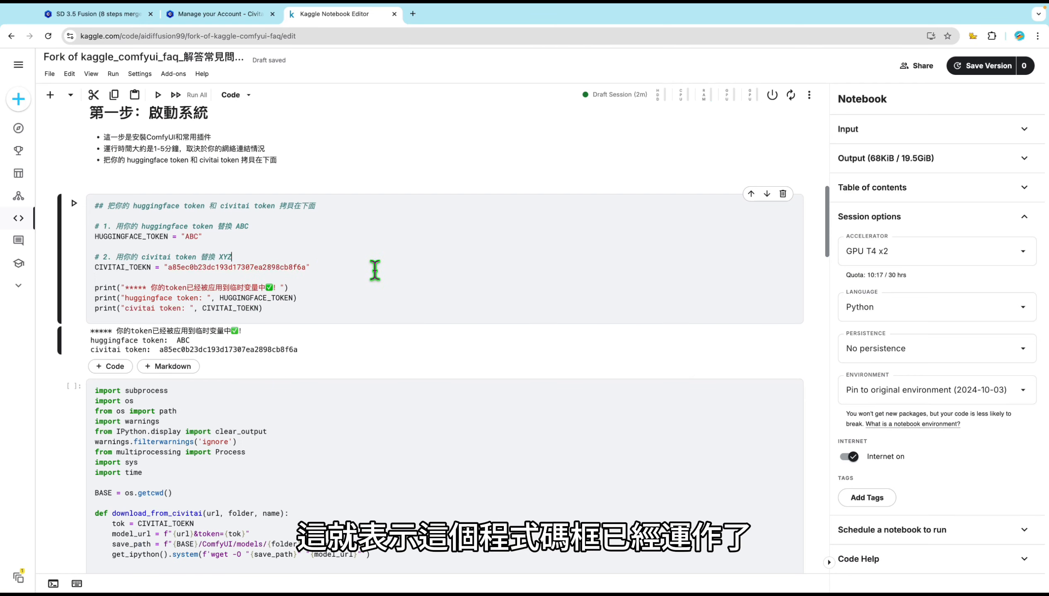
- Run the setup code cell beginning with "import subprocess" to install ComfyUI and its common plugins
scroll(335, 274, "down", 3)
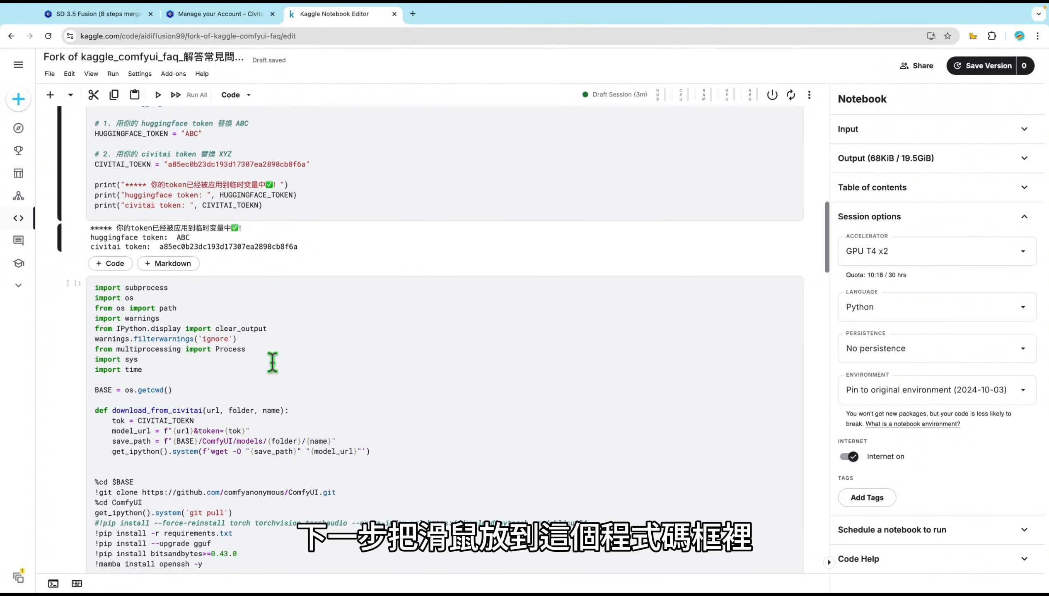
left_click(270, 347)
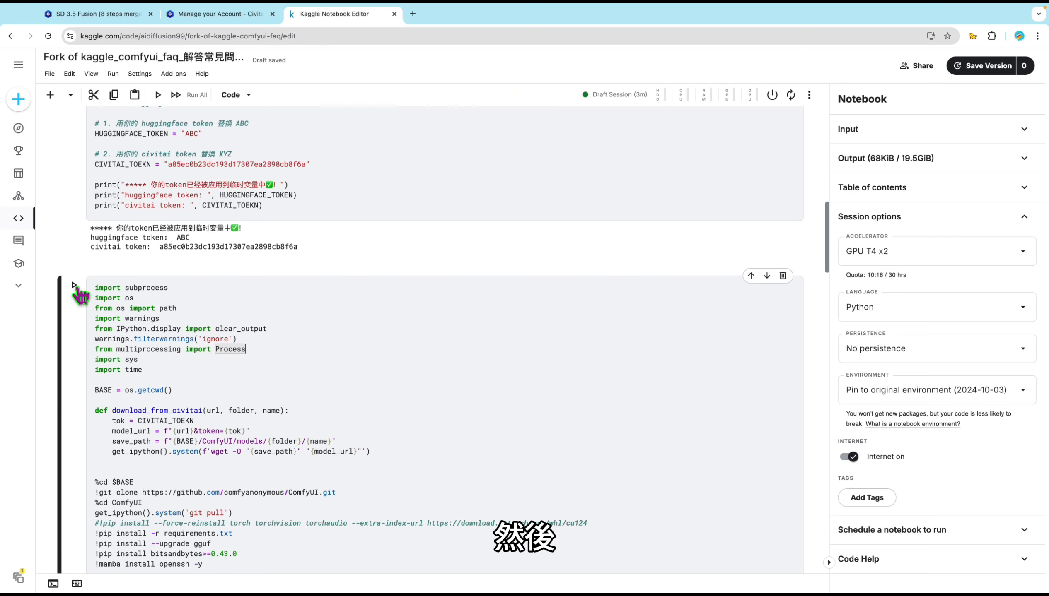
scroll(78, 293, "down", 1)
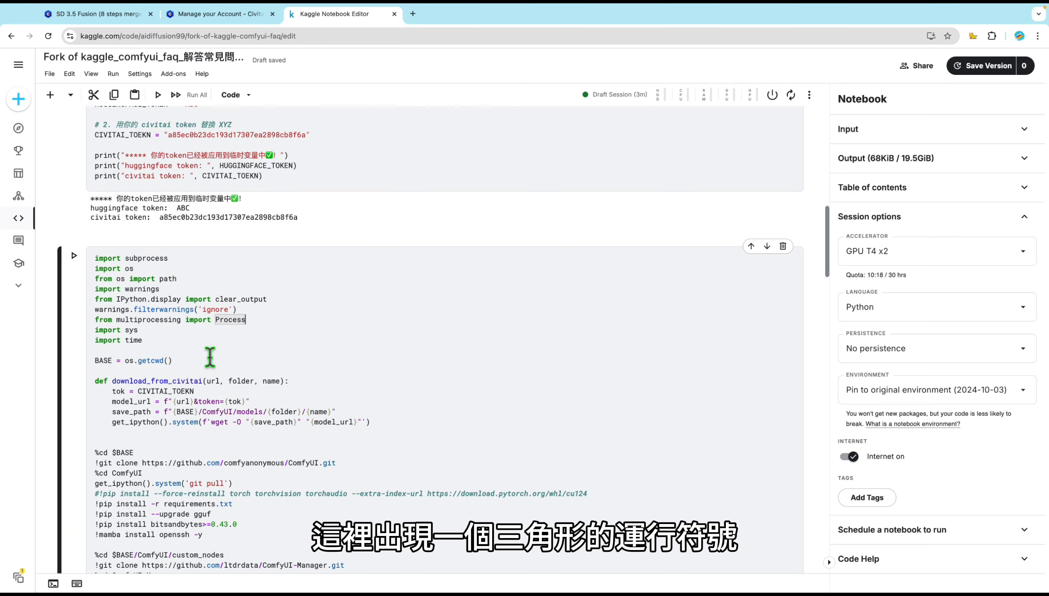
left_click(78, 260)
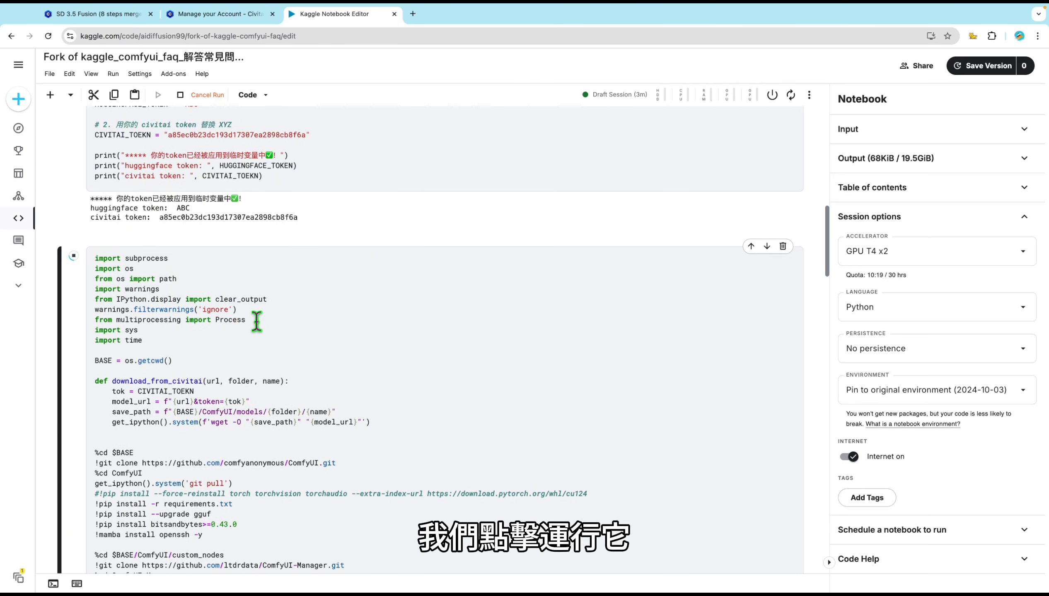
- Examine the setup cell's ComfyUI clone and install commands and its list of custom node plugins while it runs
scroll(323, 332, "down", 3)
scroll(317, 300, "down", 3)
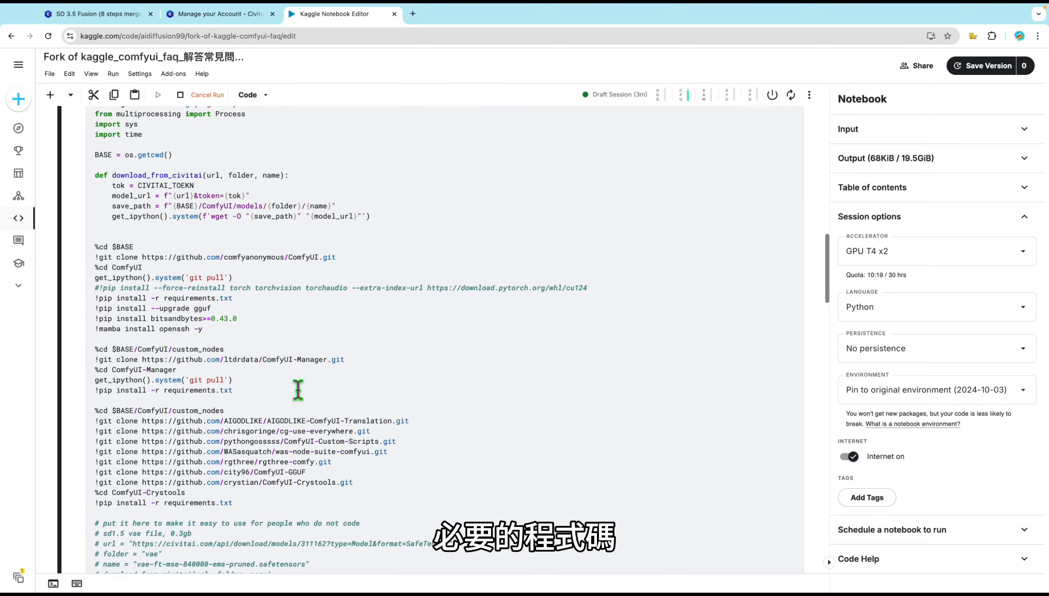
scroll(317, 365, "down", 6)
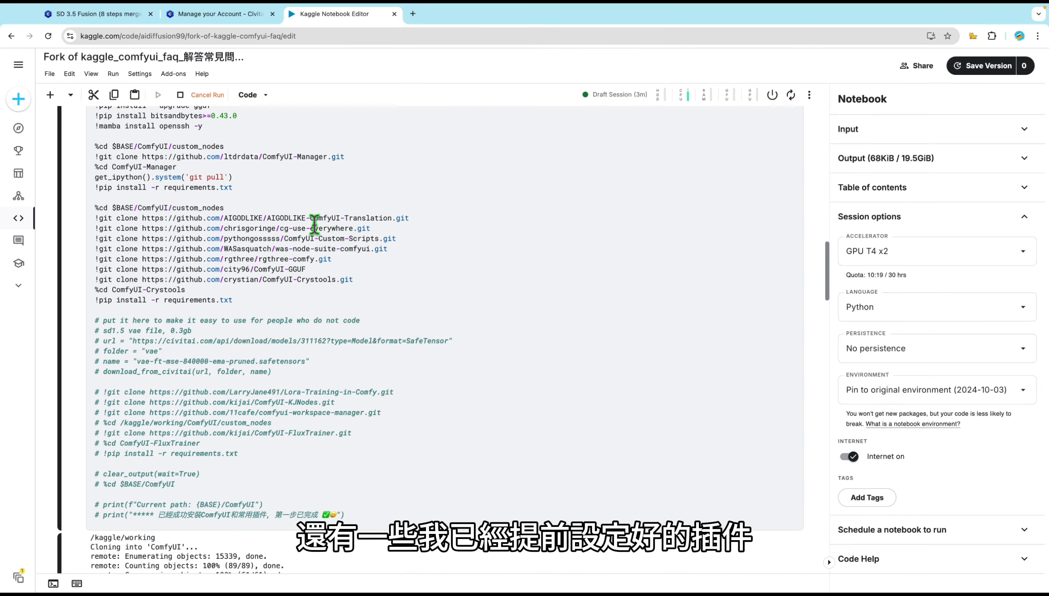
scroll(295, 320, "down", 12)
scroll(238, 242, "up", 5)
scroll(290, 308, "up", 20)
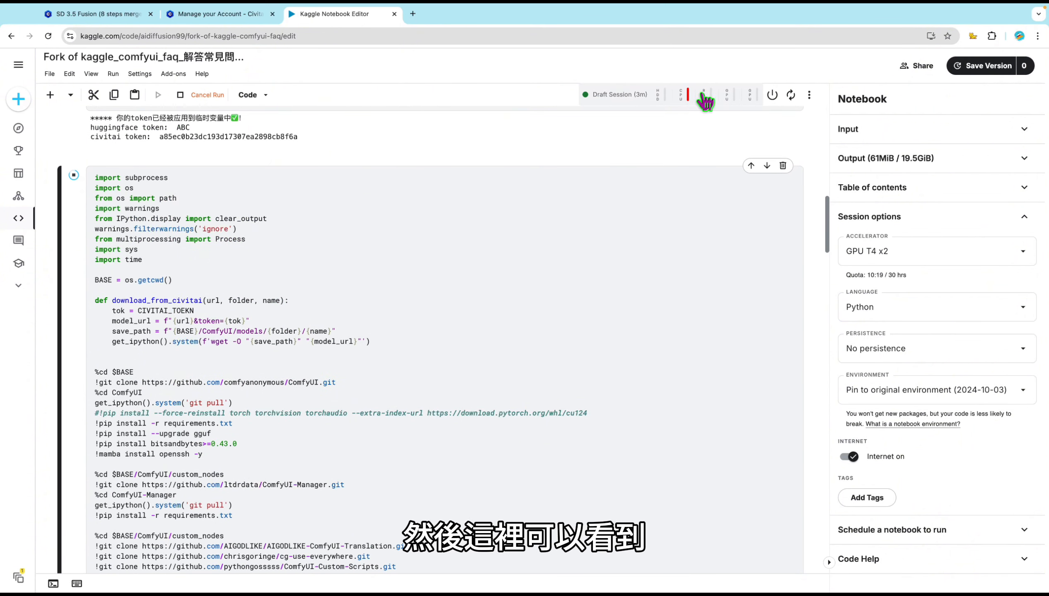
- Check the draft session's CPU, RAM and GPU usage details and close them
left_click(706, 100)
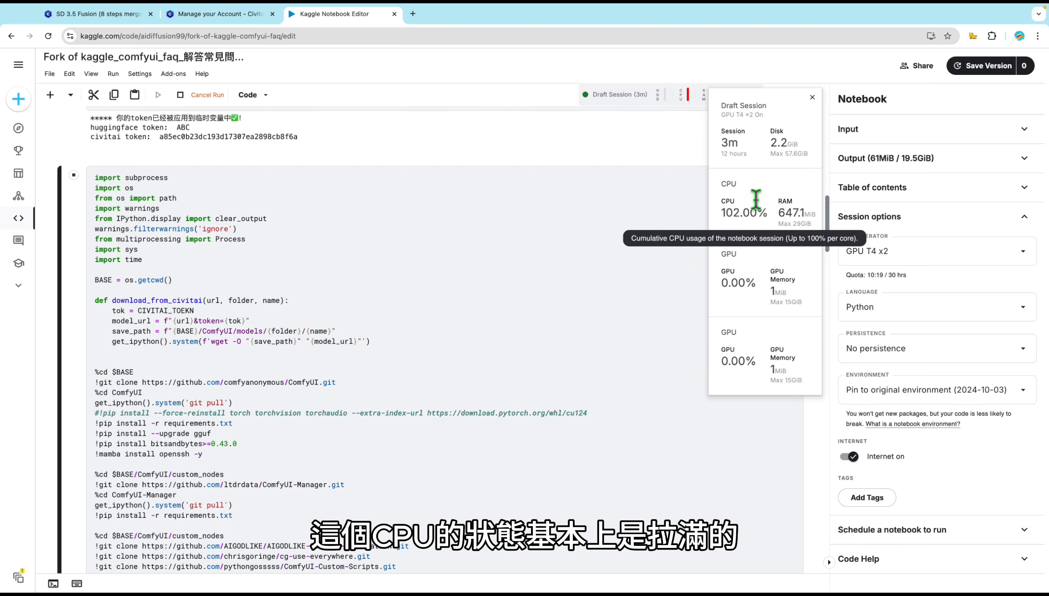
left_click(811, 98)
left_click(353, 262)
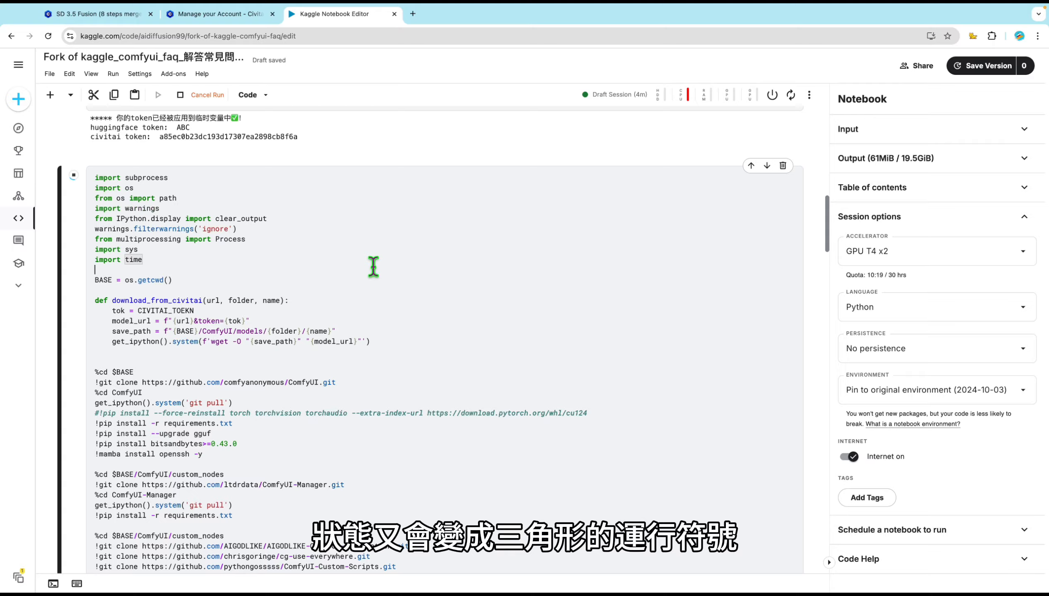
- Follow the setup cell's installation output through to its end and check the final lines it prints
scroll(478, 324, "down", 20)
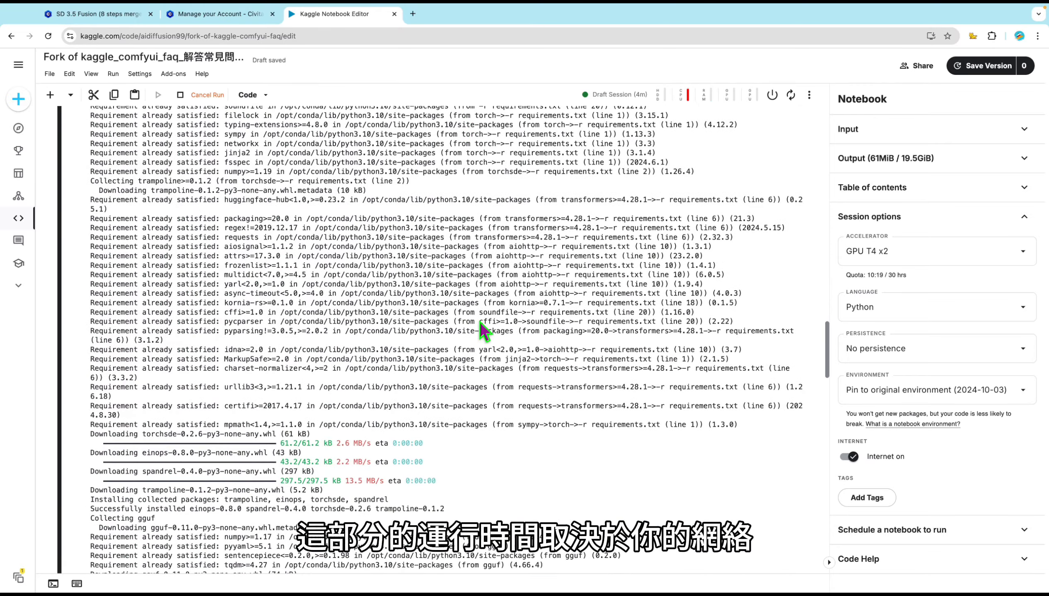
scroll(483, 329, "down", 8)
scroll(481, 332, "up", 2)
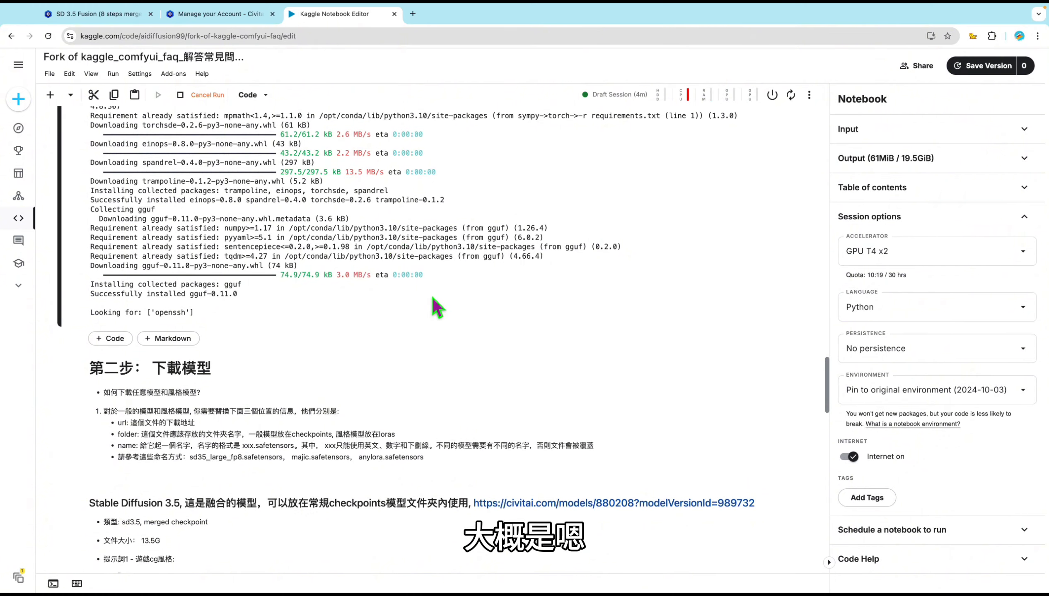
scroll(426, 306, "down", 1)
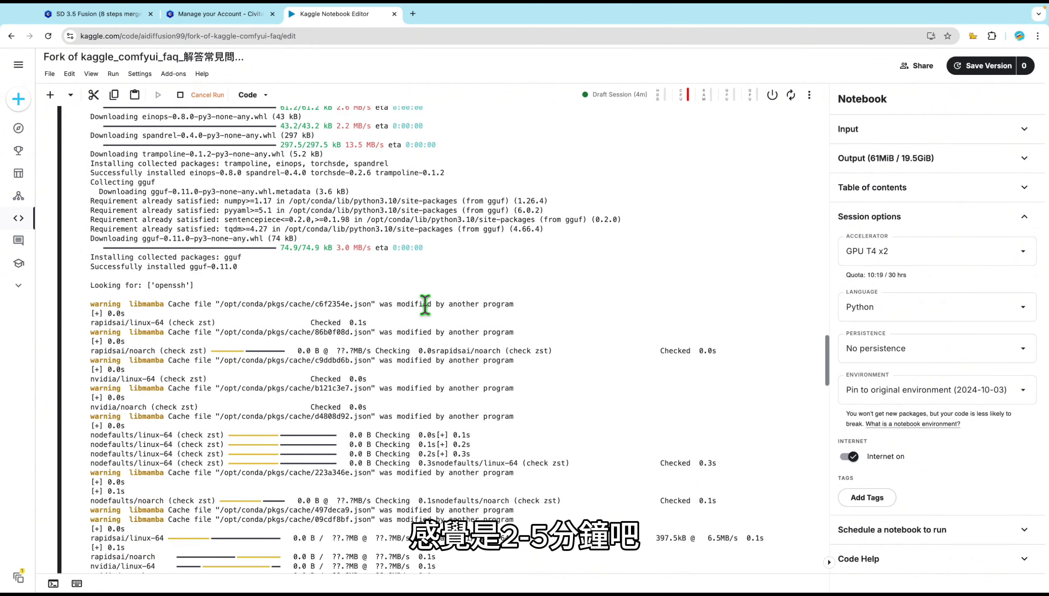
scroll(426, 306, "down", 6)
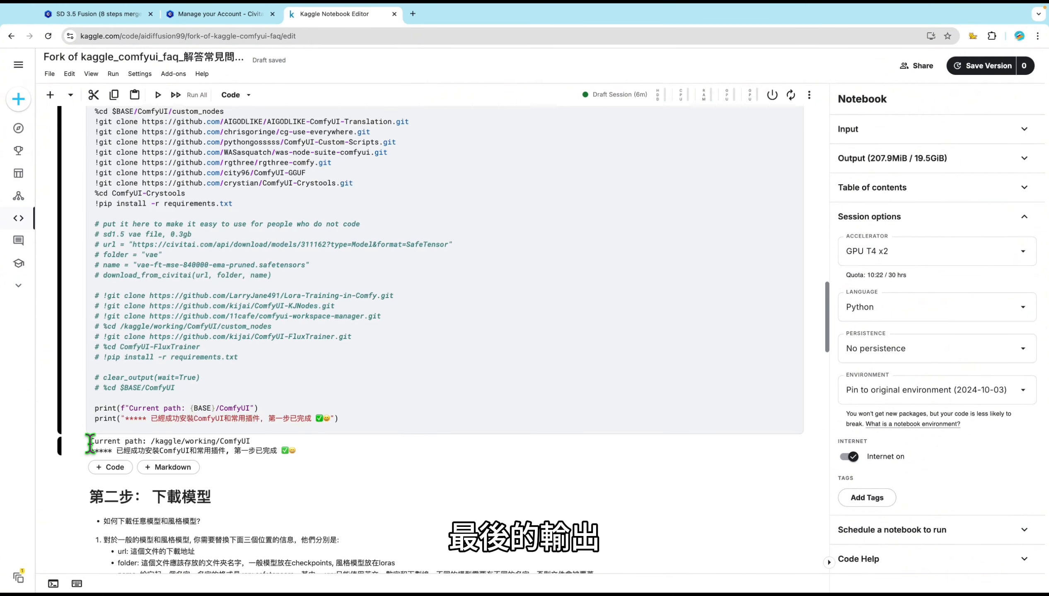
left_click_drag(90, 440, 253, 451)
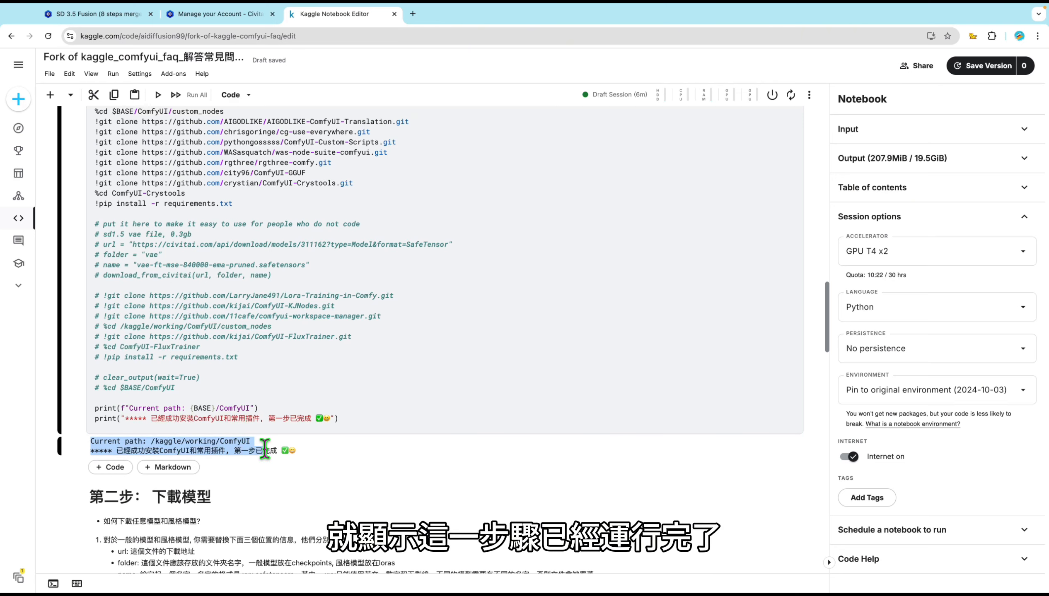
scroll(460, 402, "up", 1)
left_click(562, 336)
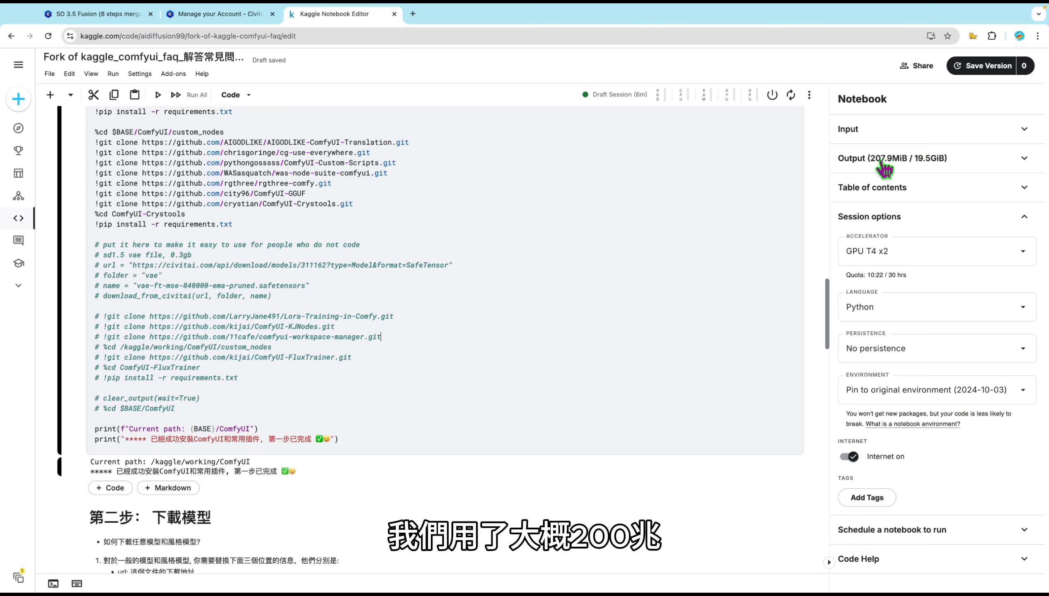
- Go to the second stage on downloading models and read its Stable Diffusion 3.5 section
scroll(453, 285, "down", 5)
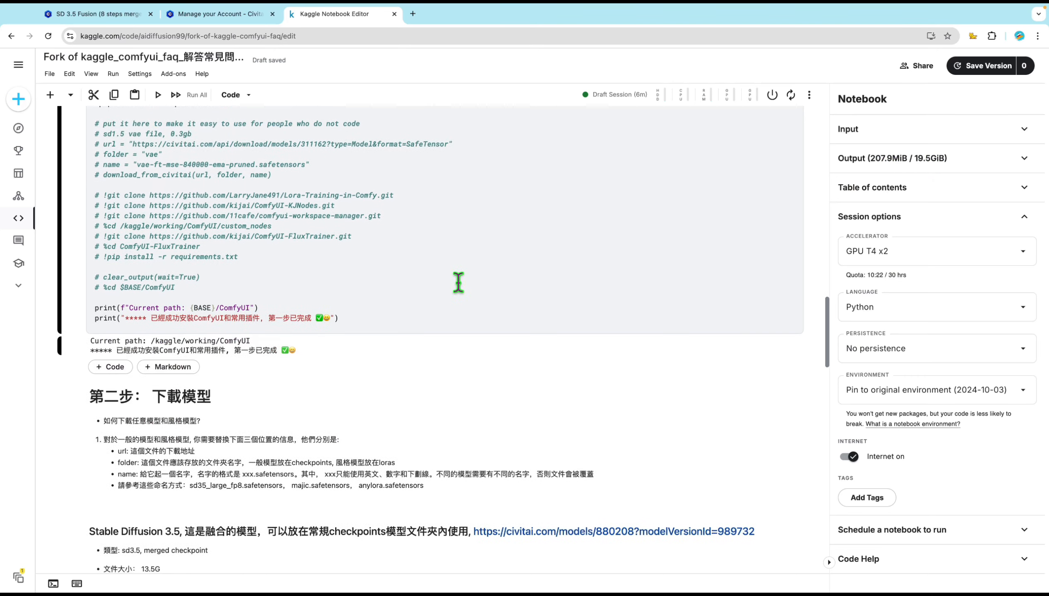
left_click(406, 303)
scroll(406, 304, "down", 3)
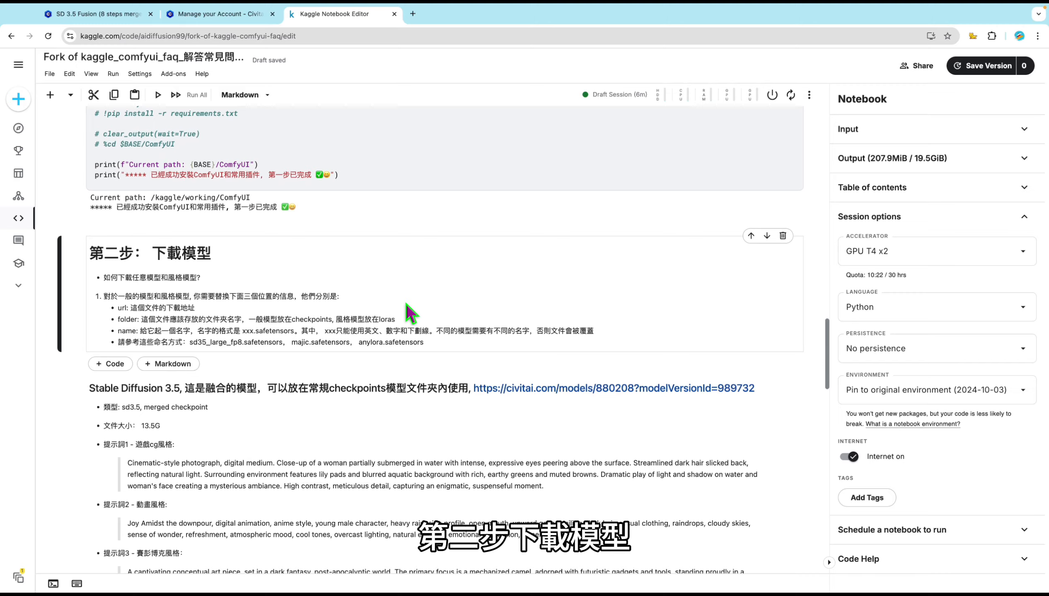
left_click(354, 358)
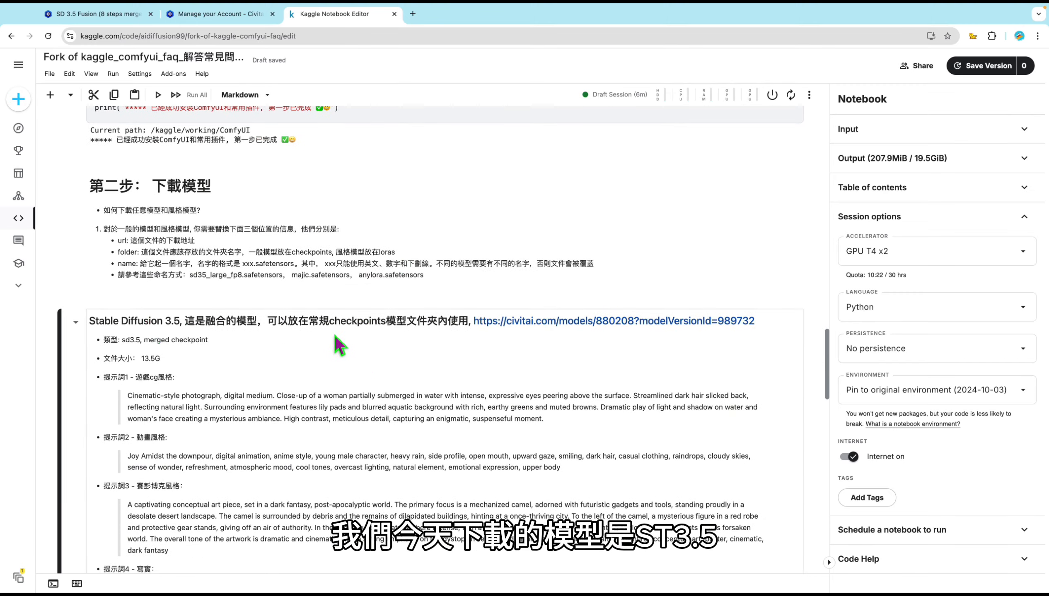
scroll(351, 337, "down", 2)
scroll(349, 291, "down", 1)
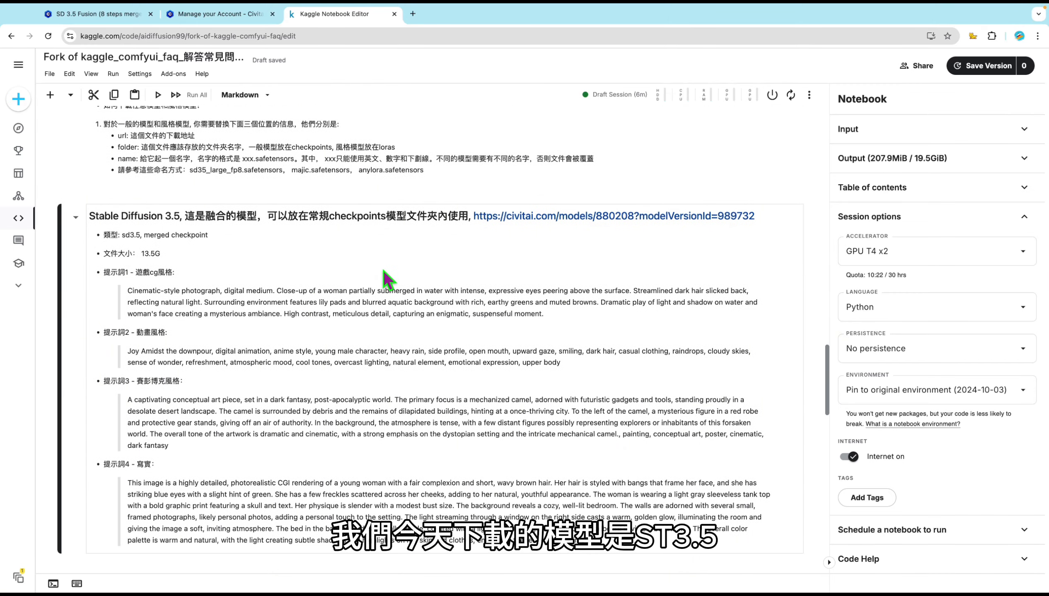
- Switch to Civitai and look over the SD 3.5 Fusion (8 steps merge) model page
left_click(129, 13)
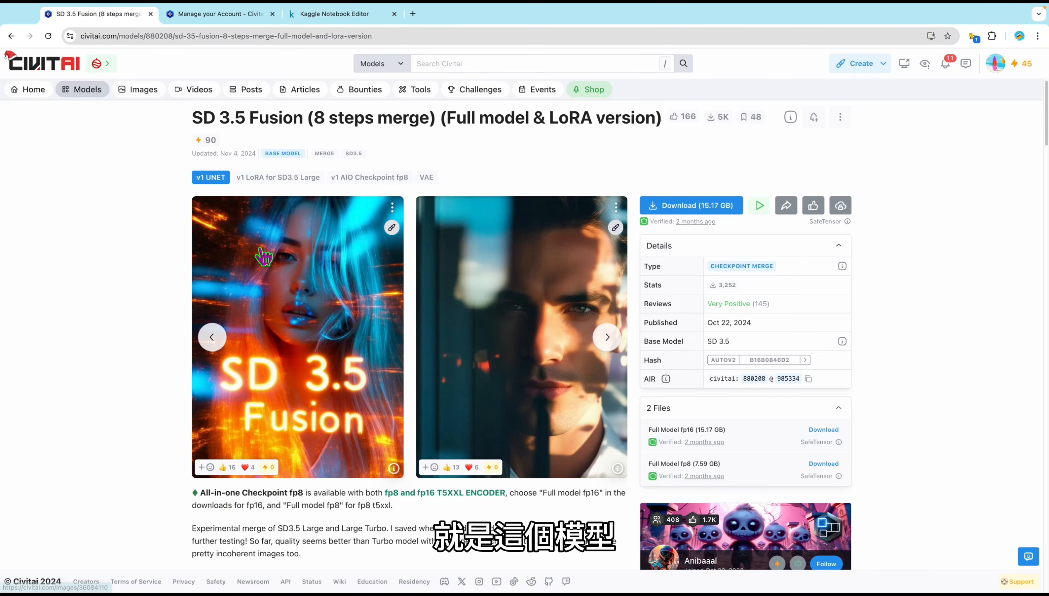
scroll(154, 296, "down", 2)
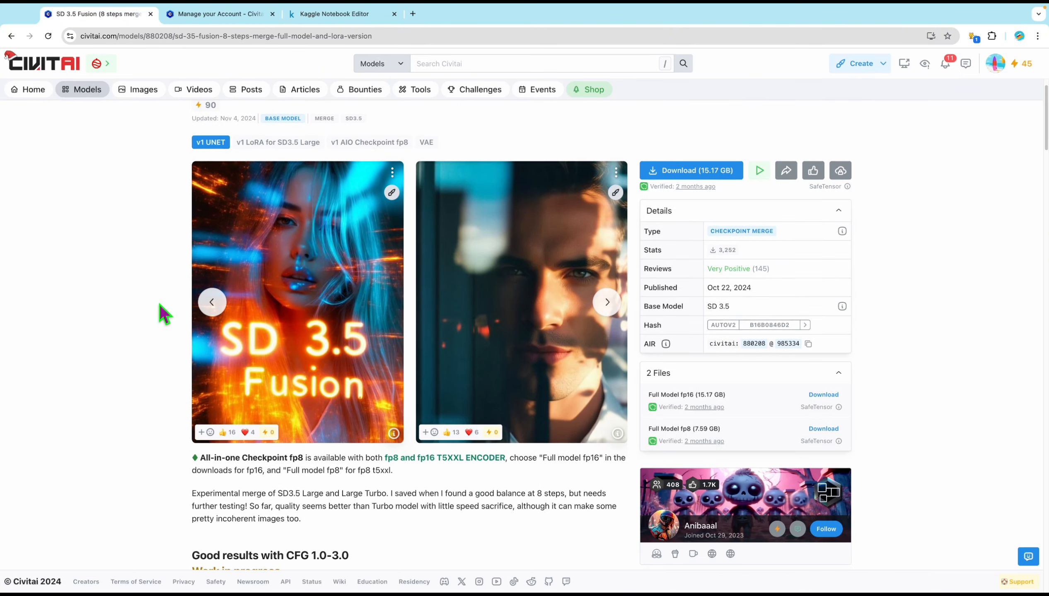
scroll(139, 302, "up", 2)
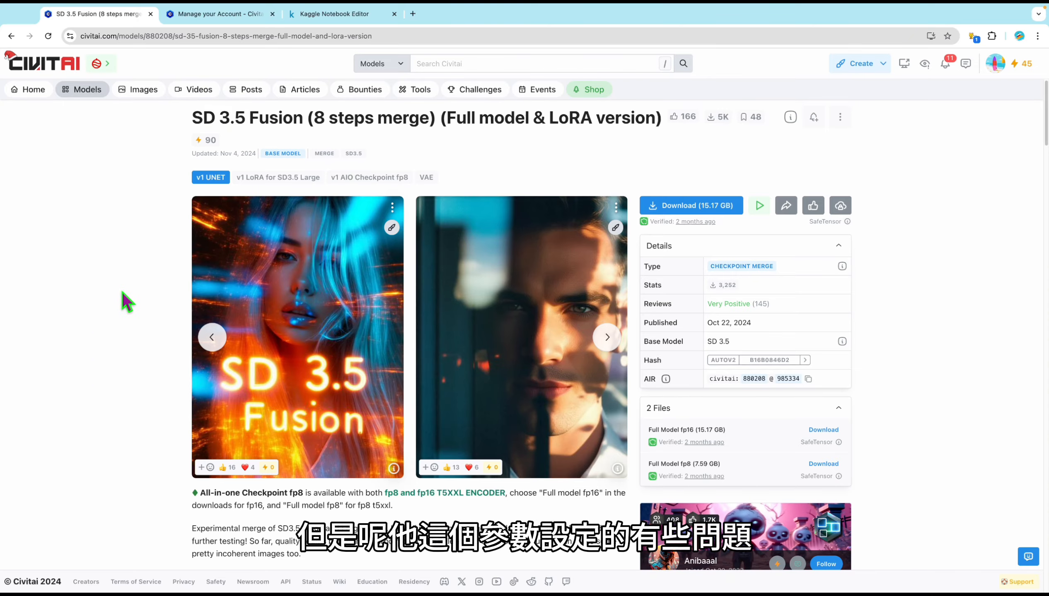
- Return to the Kaggle notebook and locate the download cell for sd35_fp8_fusion.safetensors in the second stage
left_click(325, 13)
scroll(317, 304, "down", 10)
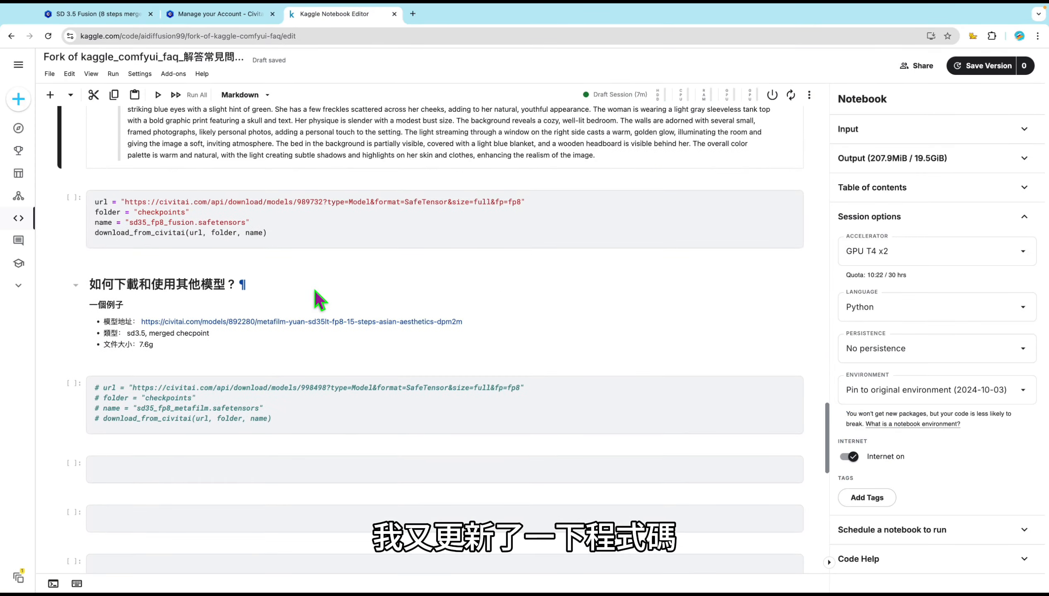
left_click(303, 210)
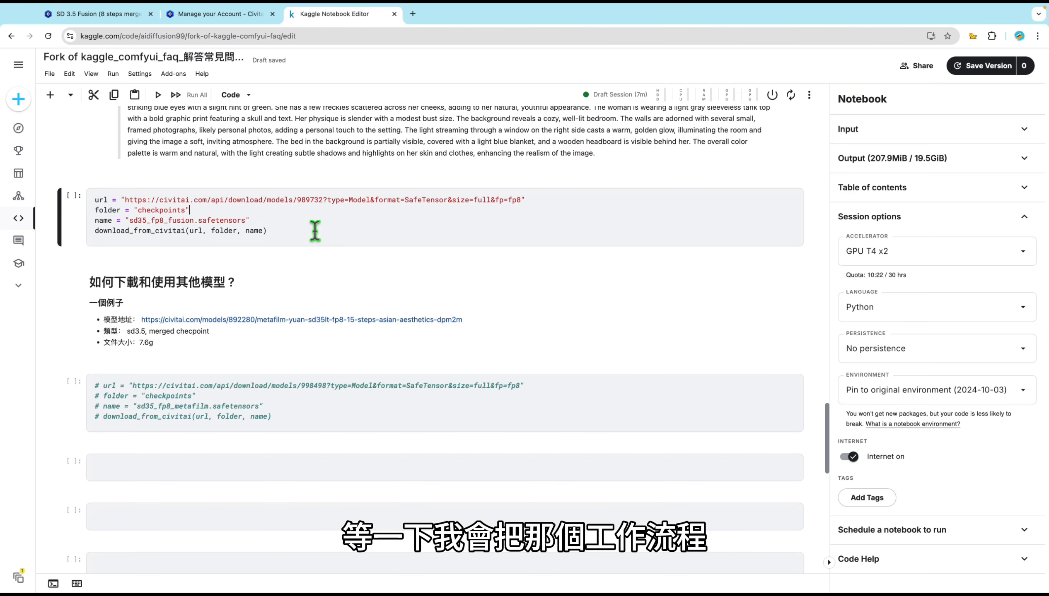
scroll(315, 231, "up", 1)
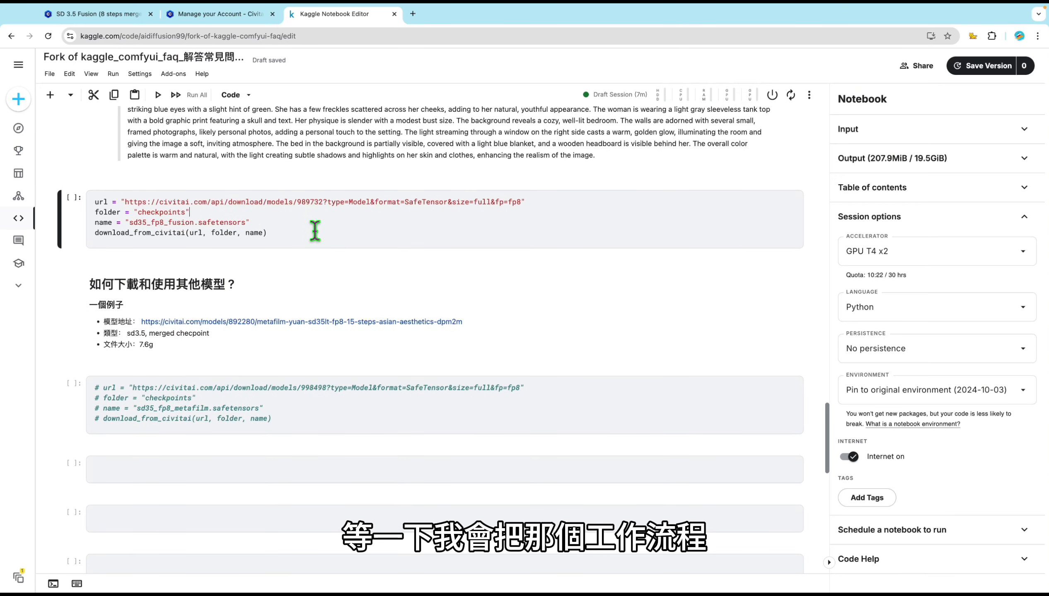
scroll(306, 233, "up", 1)
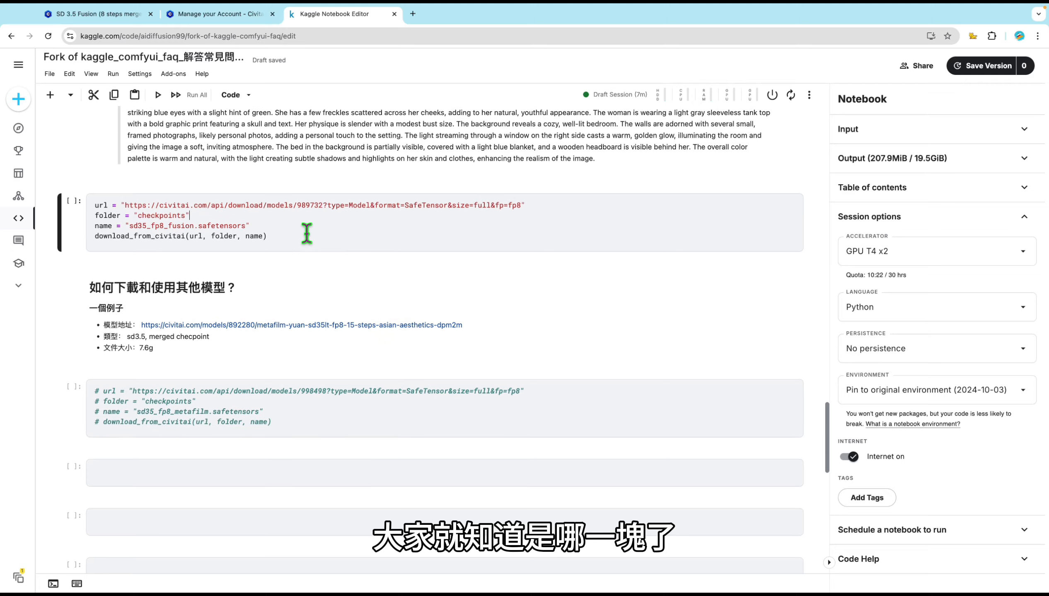
- Review the file size and four sample prompts in the Stable Diffusion 3.5 text cell, leaving the cell rendered
scroll(310, 249, "up", 10)
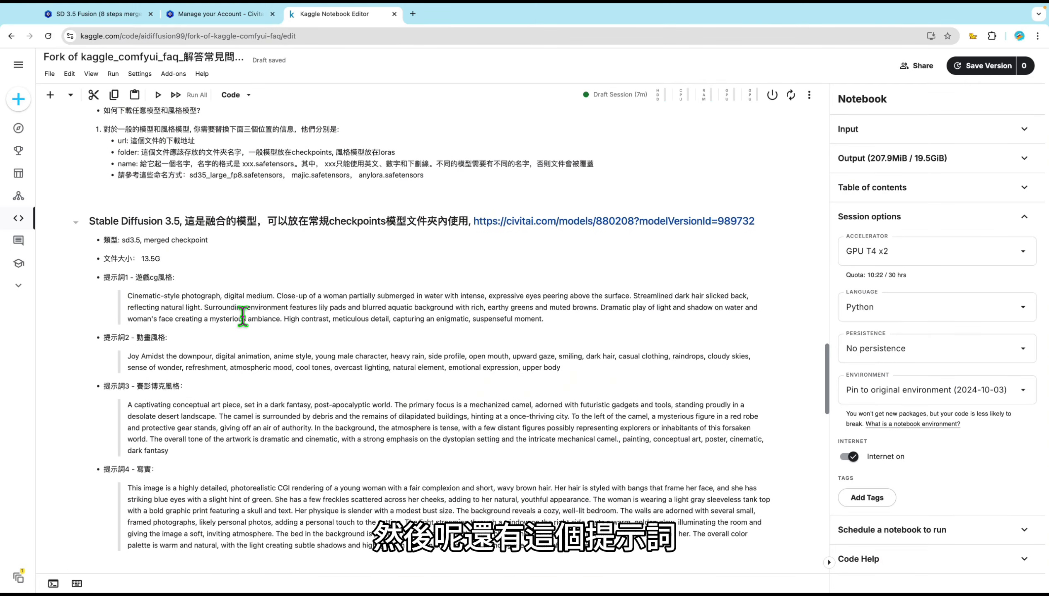
scroll(243, 316, "down", 1)
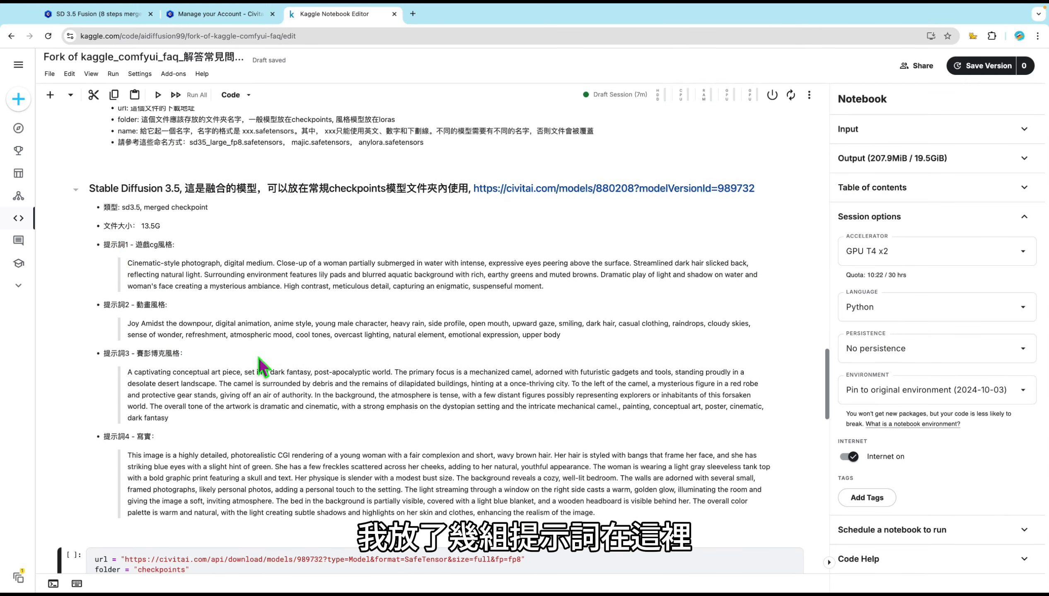
scroll(293, 324, "down", 1)
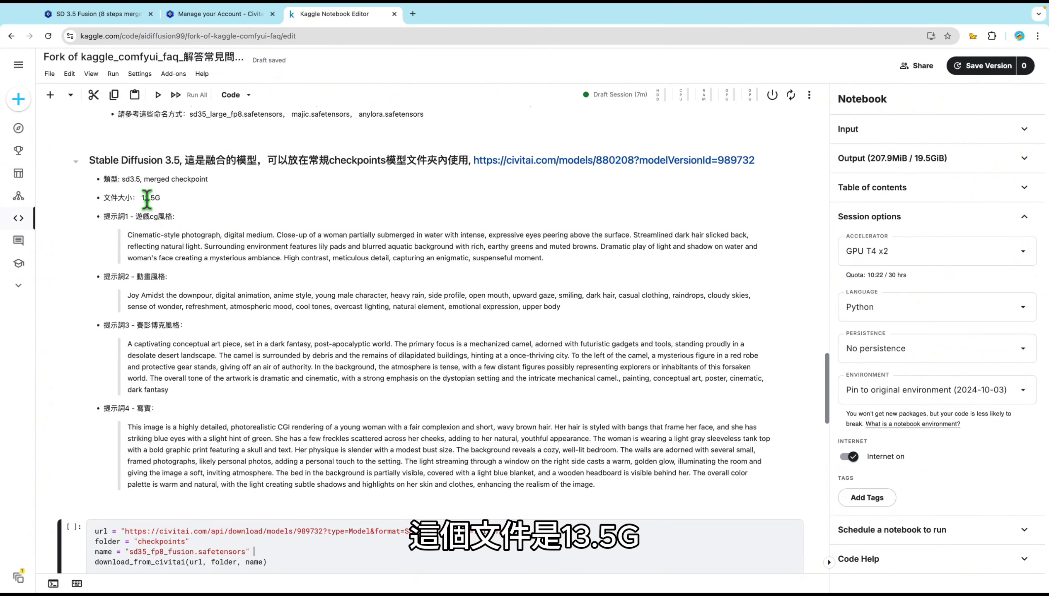
scroll(317, 258, "down", 1)
double_click(300, 269)
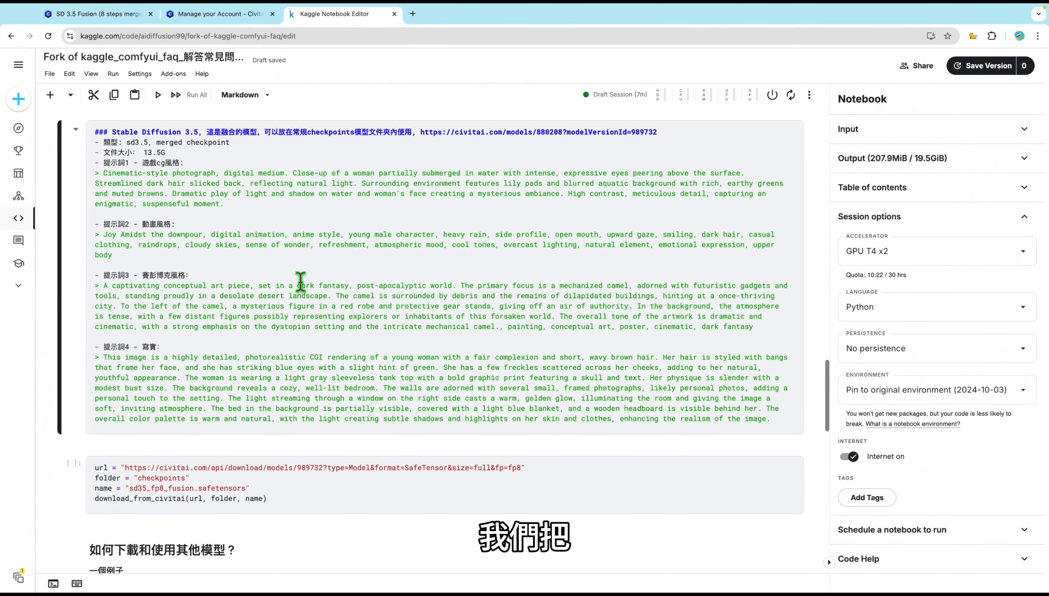
left_click(158, 95)
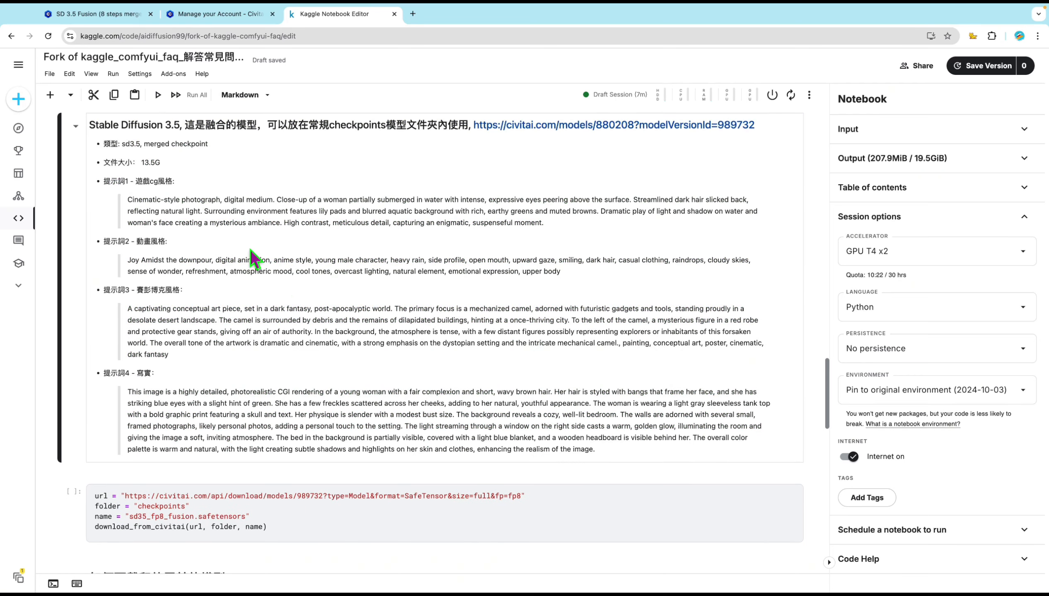
- Run the code cell that downloads sd35_fp8_fusion.safetensors from Civitai into the checkpoints folder
scroll(308, 275, "down", 3)
left_click(289, 416)
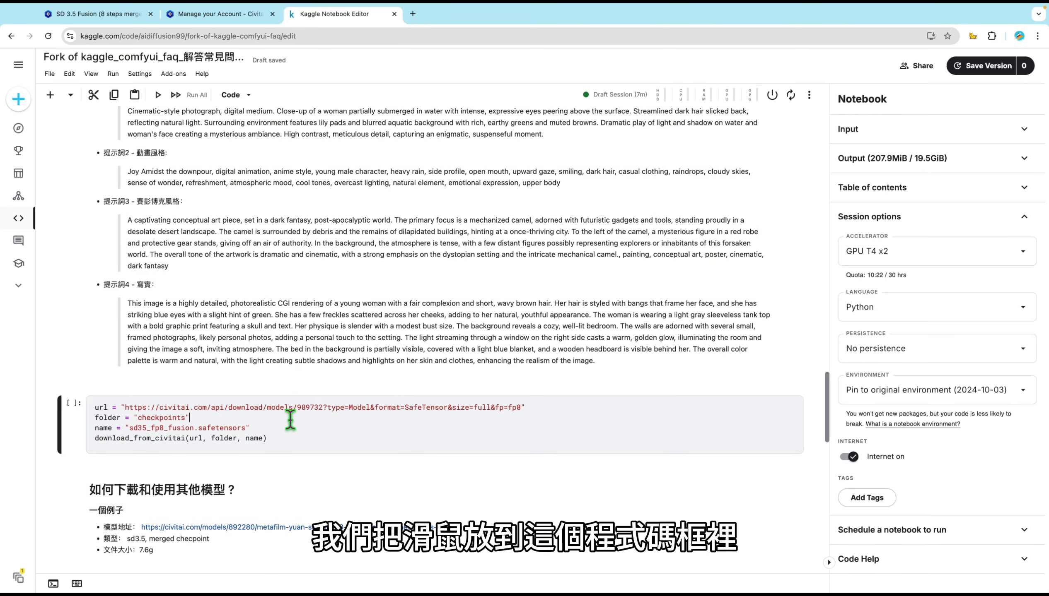
scroll(290, 416, "down", 1)
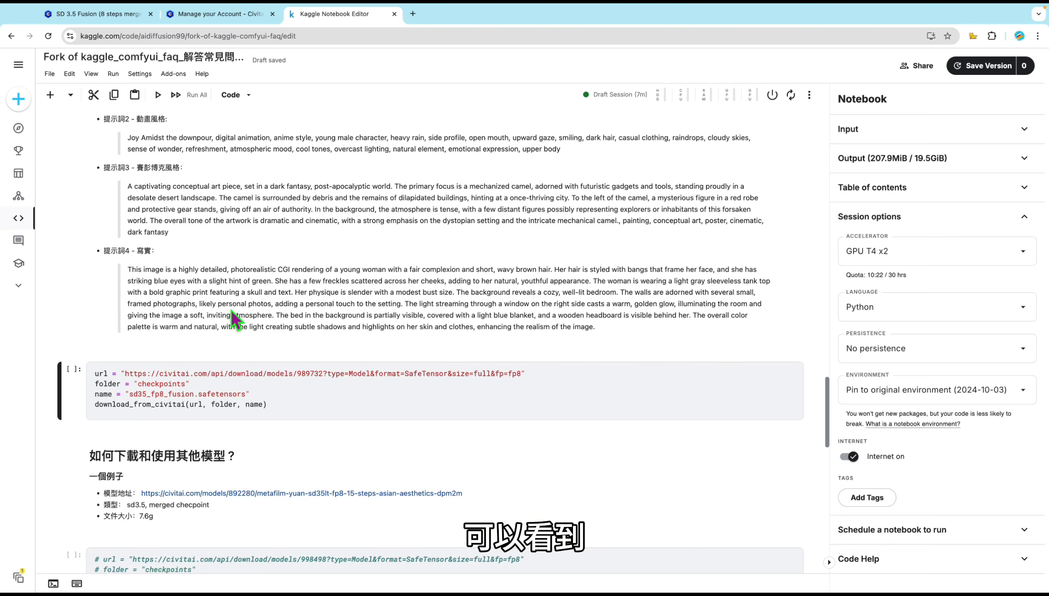
left_click(232, 394)
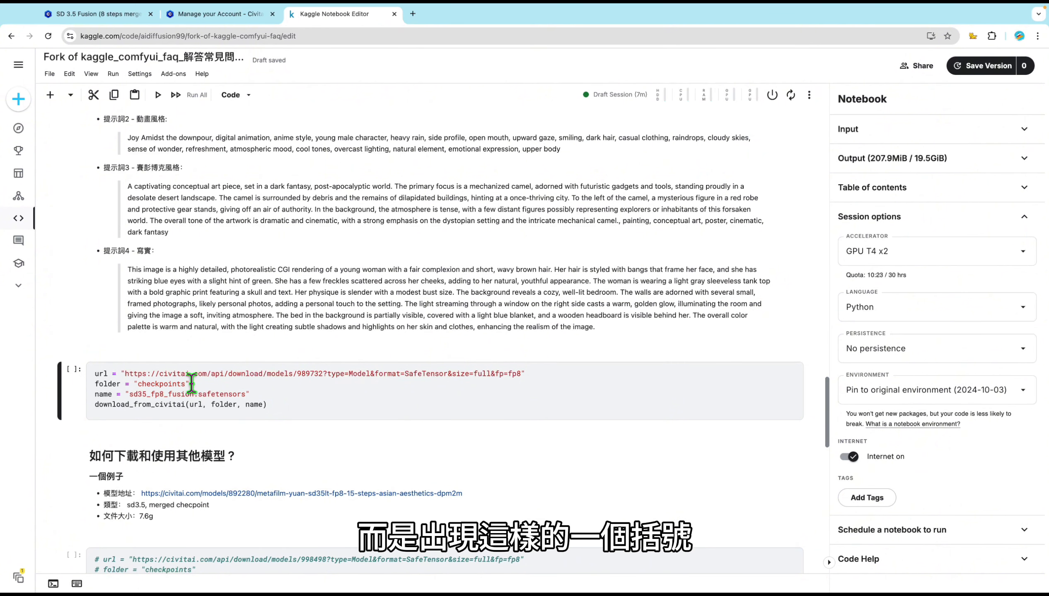
left_click(273, 404)
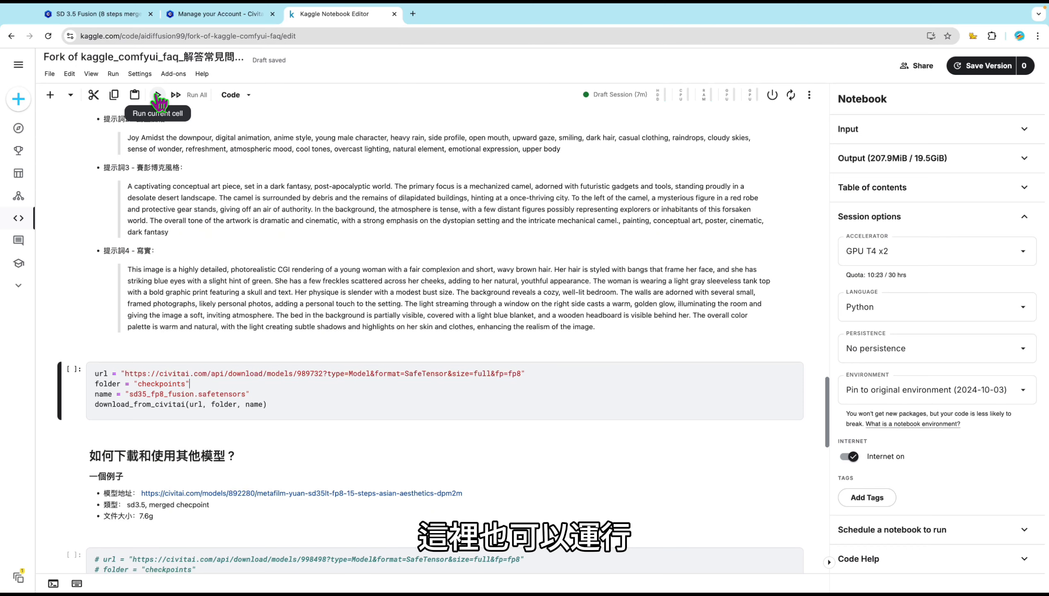
left_click(231, 289)
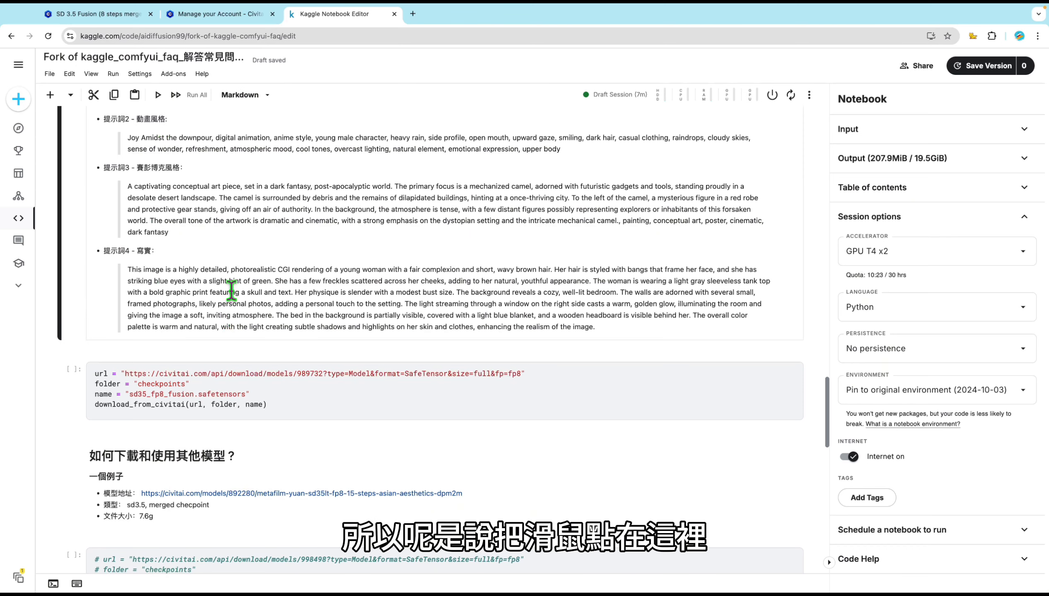
left_click(184, 389)
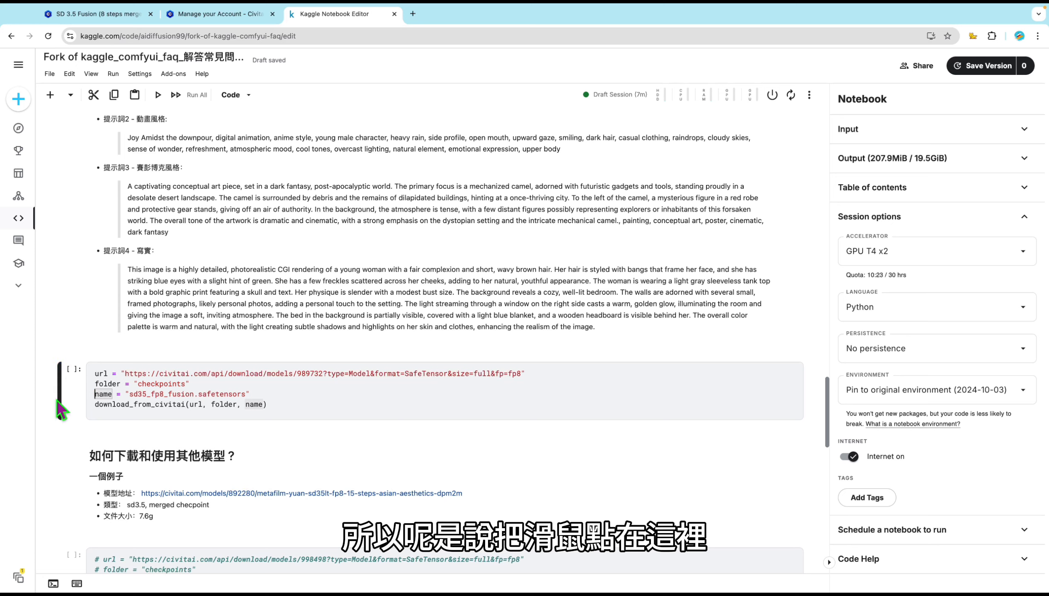
left_click(158, 96)
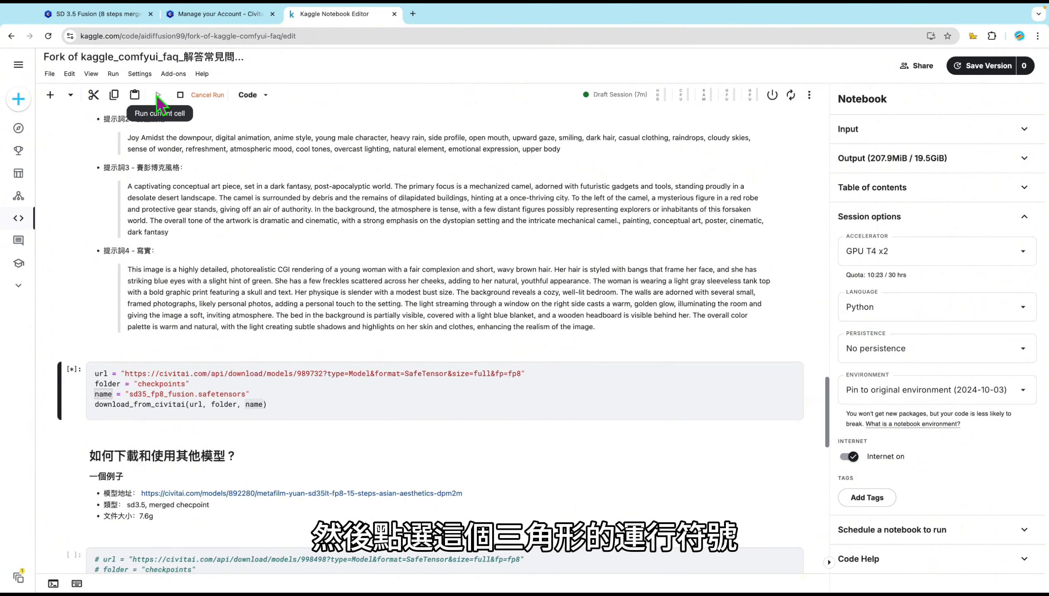
- Check the finished download's progress and file size in the cell output, and the notebook's used output storage
scroll(308, 366, "down", 3)
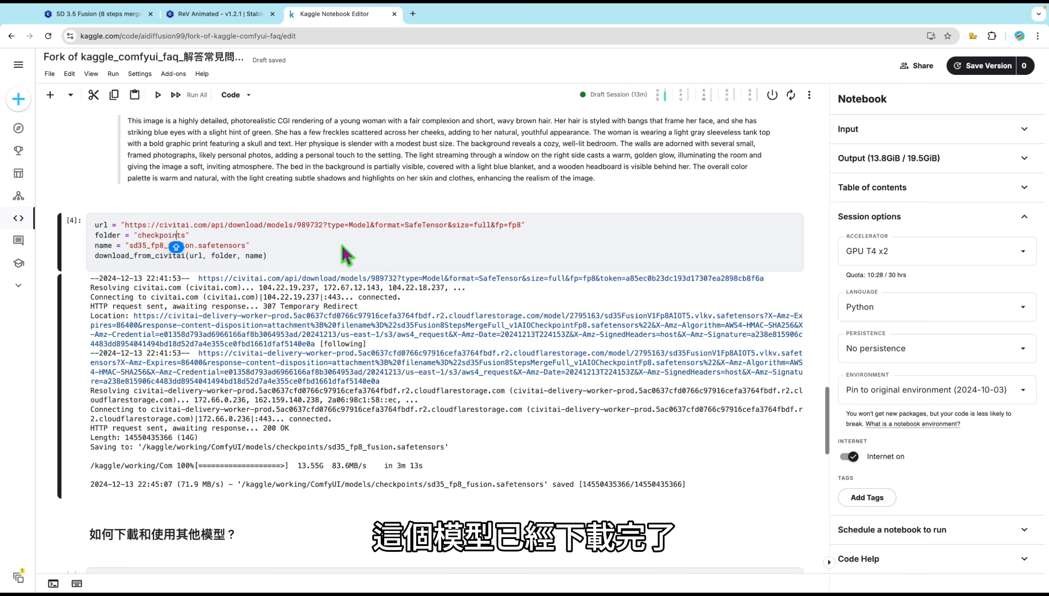
key("Caps_Lock")
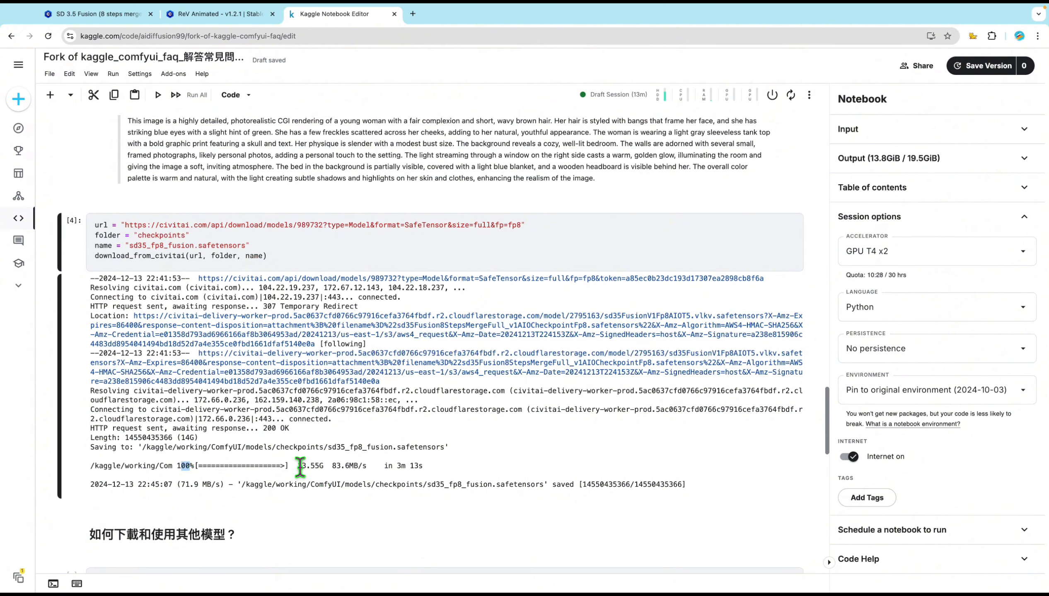
left_click_drag(297, 467, 309, 469)
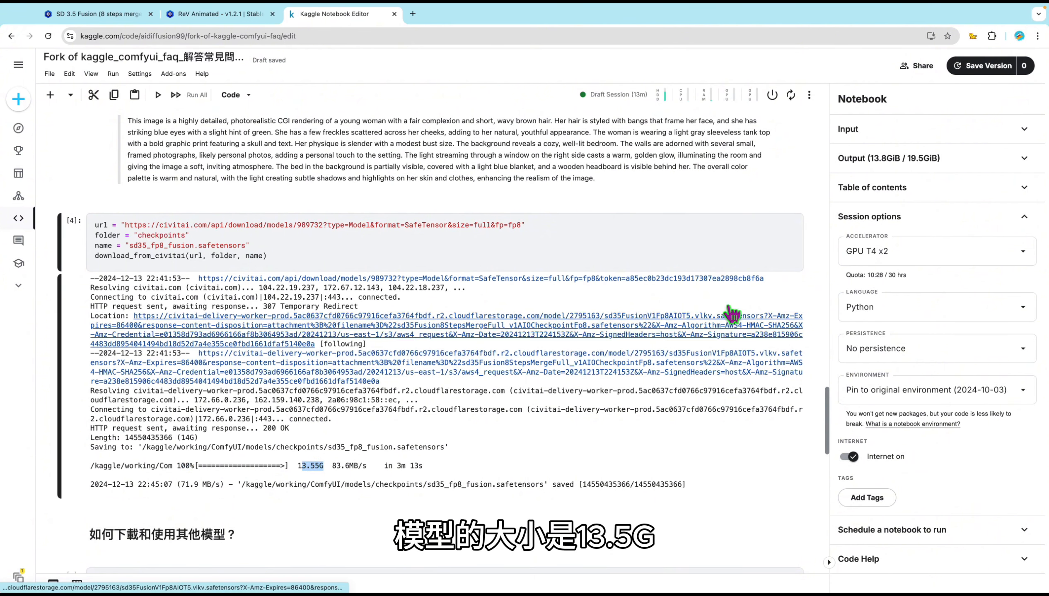
left_click(655, 238)
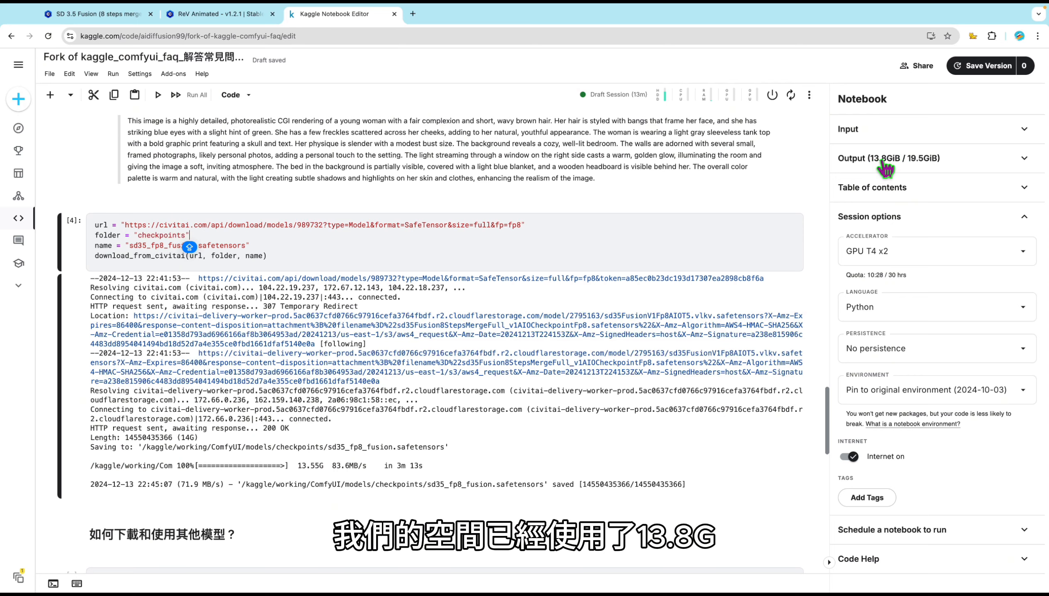
left_click(367, 258)
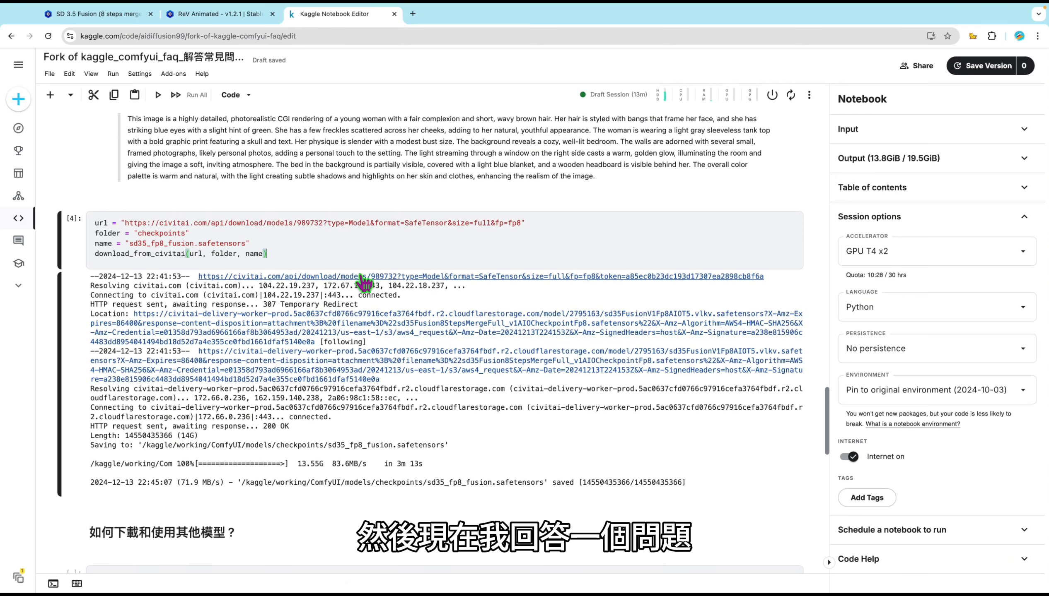
left_click(326, 243)
- Copy the four lines of the sd35_fp8_fusion download code into the first empty cell under the heading 如何下載和使用其他模型？
scroll(345, 263, "down", 3)
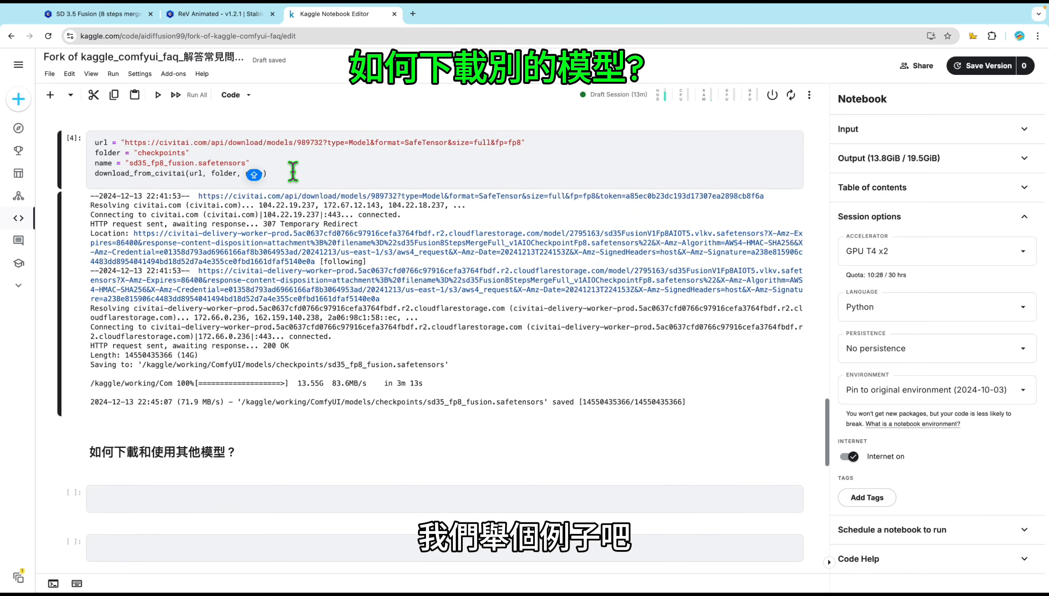
scroll(304, 183, "up", 1)
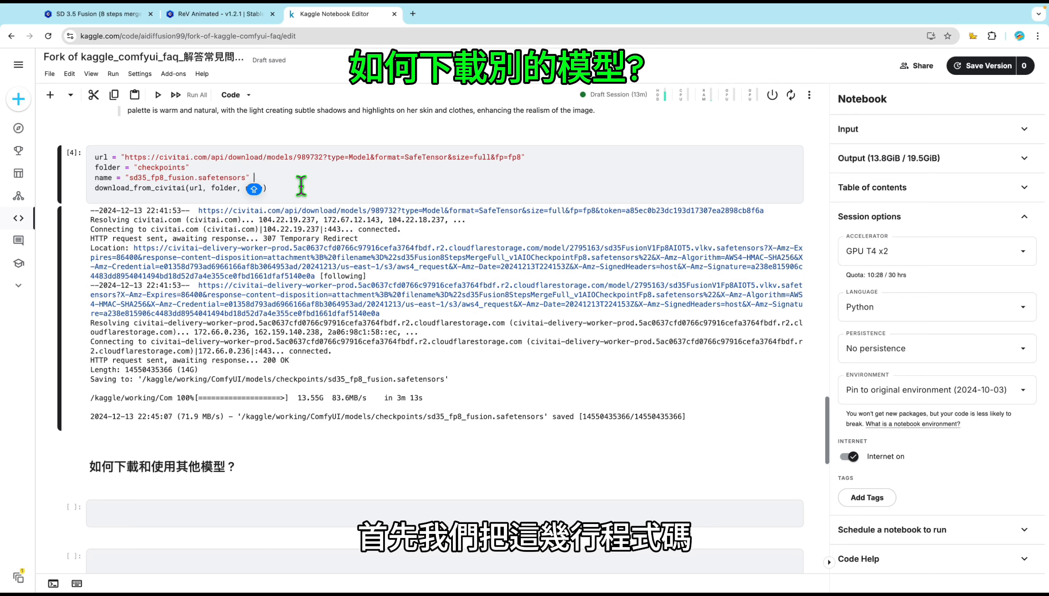
left_click_drag(266, 188, 107, 158)
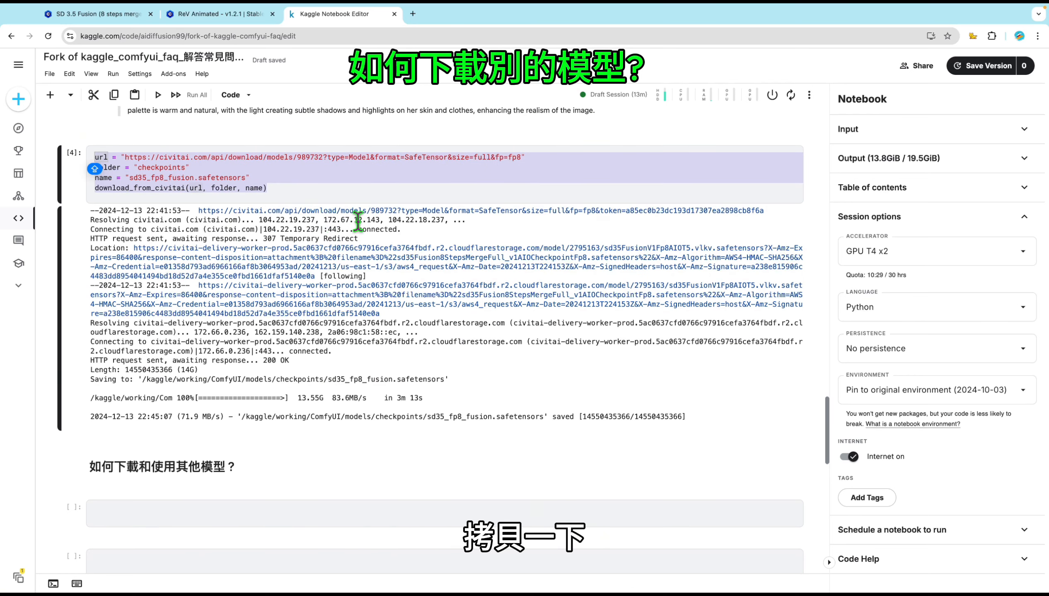
scroll(355, 216, "down", 1)
scroll(357, 220, "down", 5)
scroll(346, 435, "up", 8)
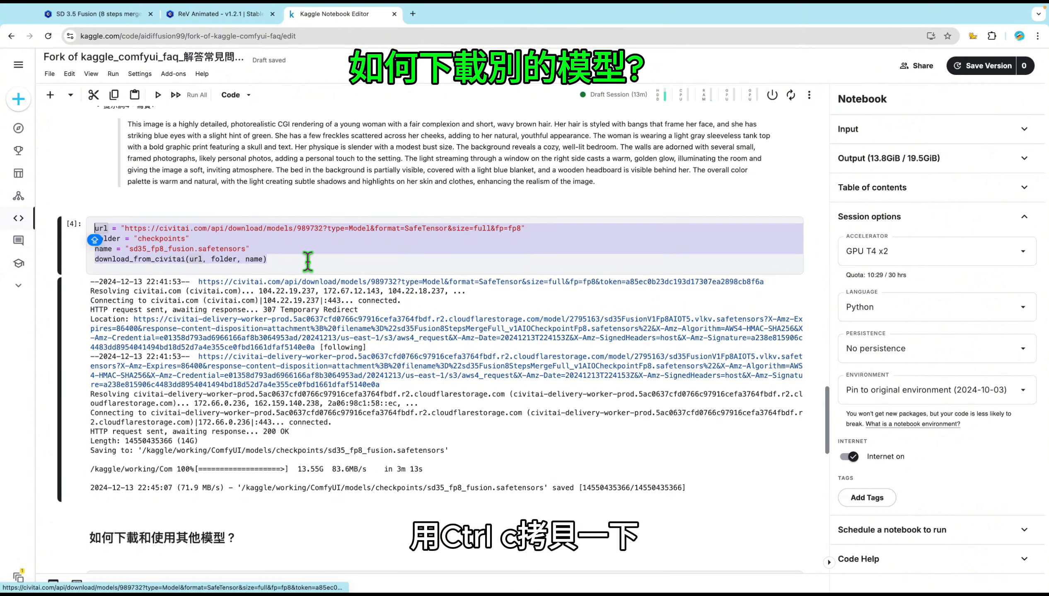
scroll(310, 271, "down", 2)
scroll(207, 374, "down", 2)
left_click(145, 414)
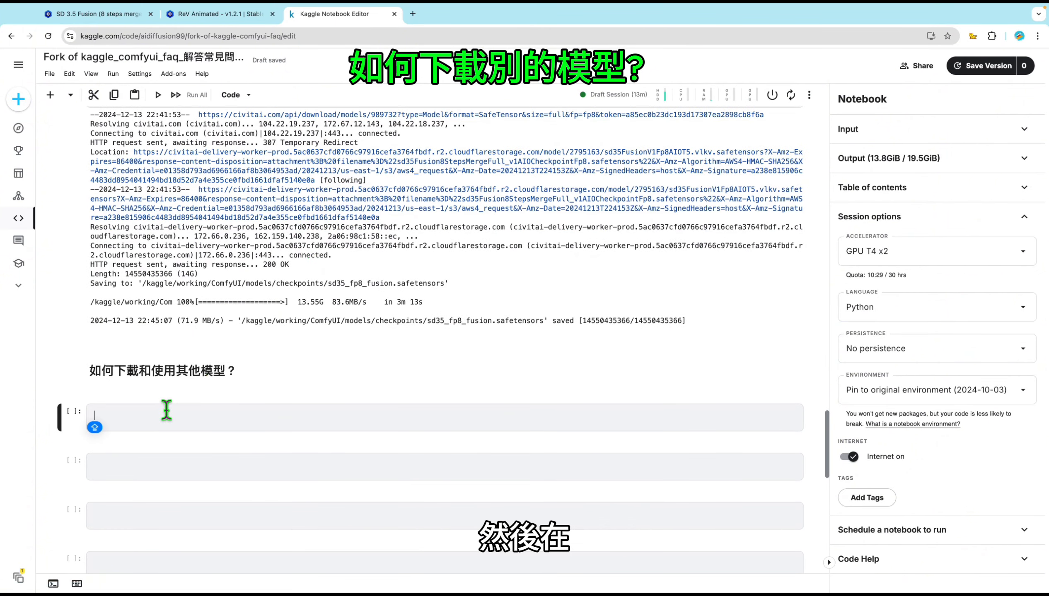
scroll(162, 416, "down", 1)
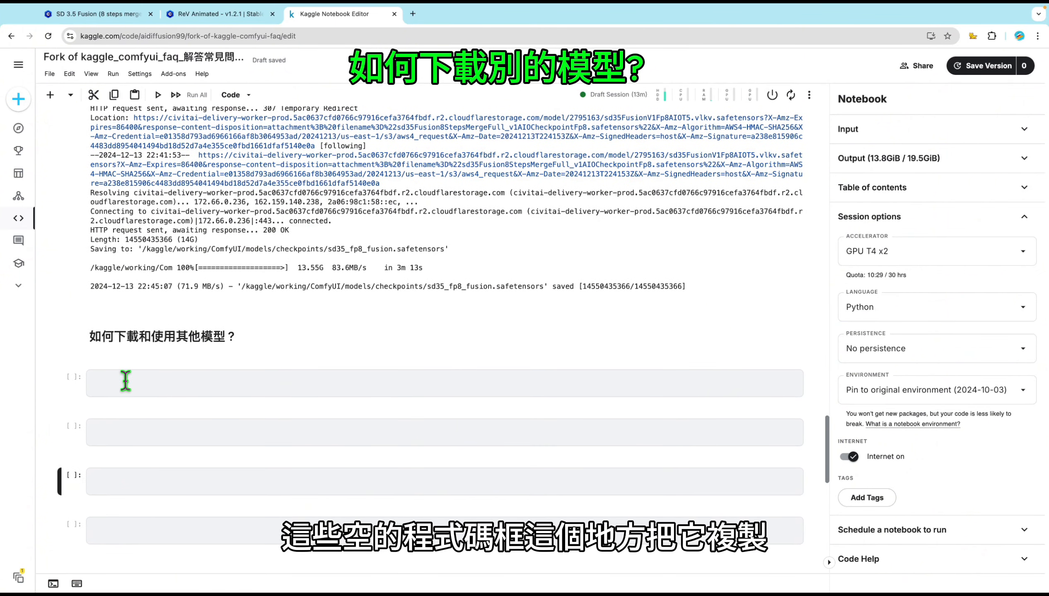
type("url = \"https://civitai.com/api/download/models/989732?type=Model&format=SafeTensor&size=full&fp=fp8\" folder = \"checkpoints\" name = \"sd35_fp8_fusion.safetensors\" download_from_civitai(url, folder, name)")
scroll(236, 394, "down", 1)
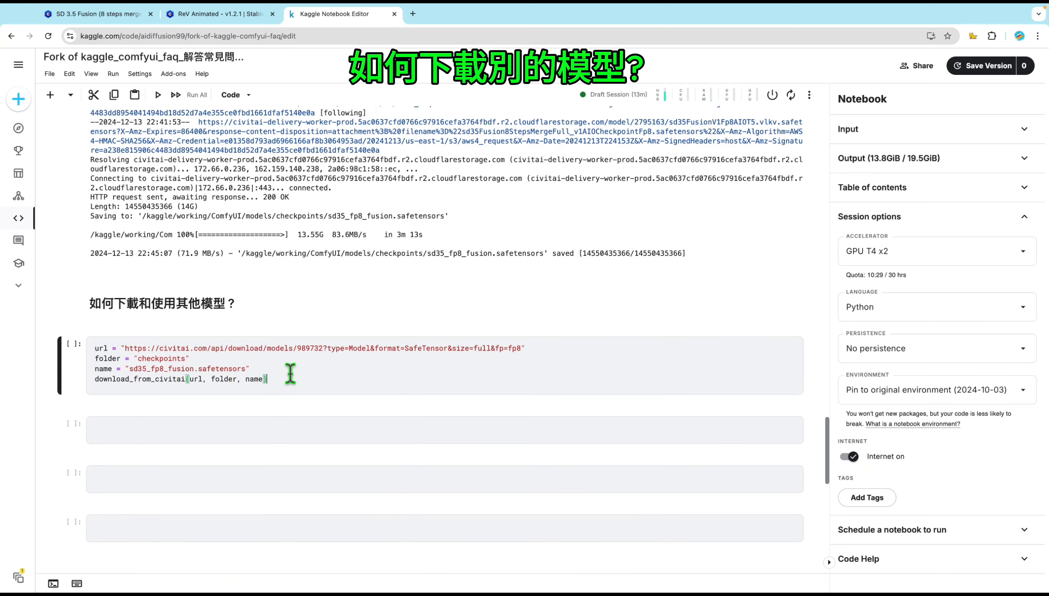
- Examine the url, folder and name values in the copied download cell
left_click_drag(283, 380, 141, 349)
left_click(292, 373)
key("Caps_Lock")
left_click_drag(389, 355, 522, 350)
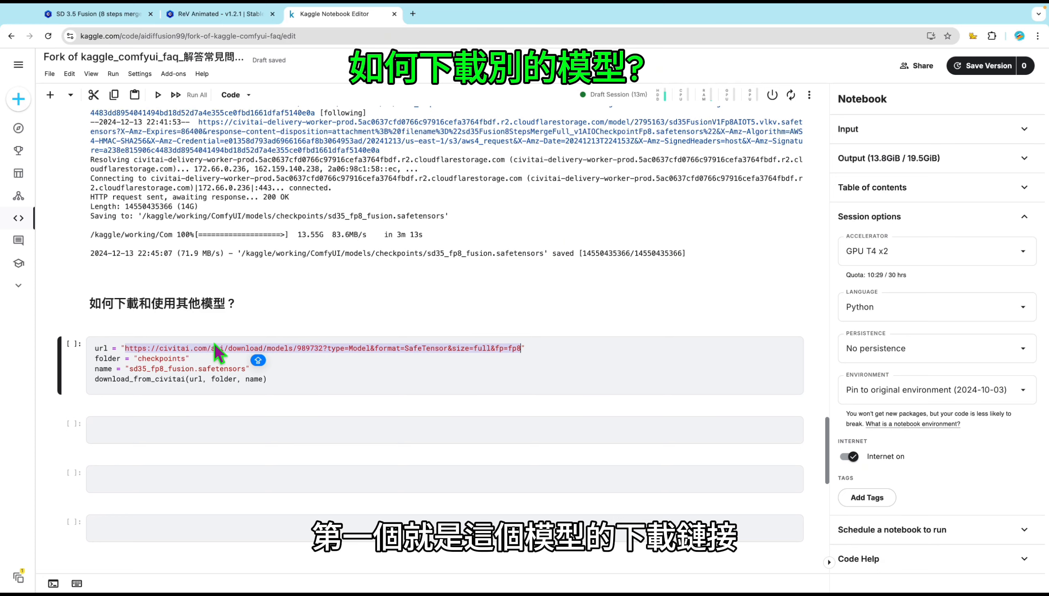
left_click(99, 348)
key("Right")
key("Right")
key("Right")
key("Right")
key("Right")
key("Right")
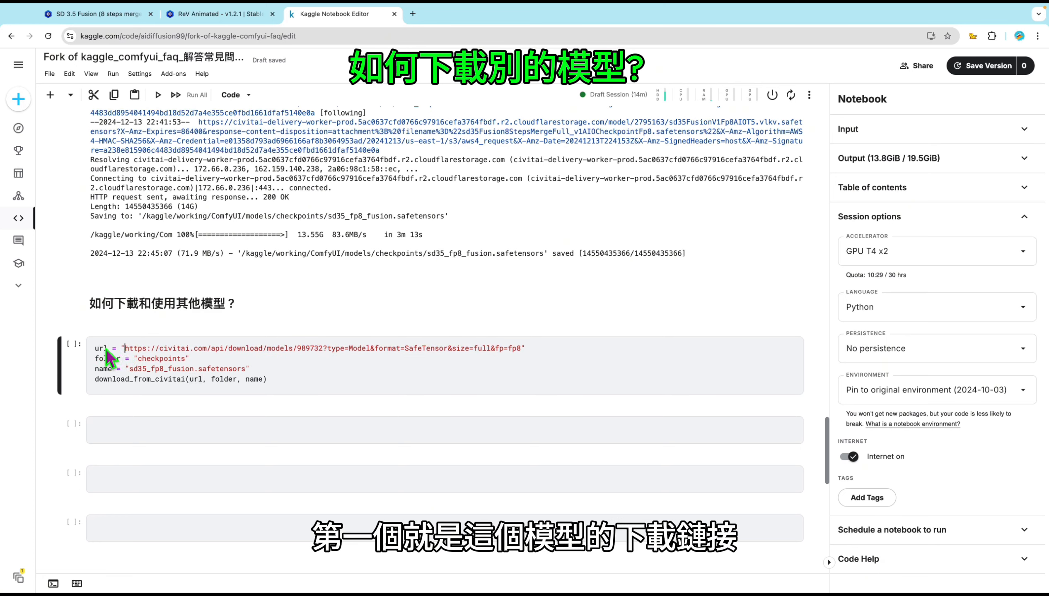
left_click(209, 358)
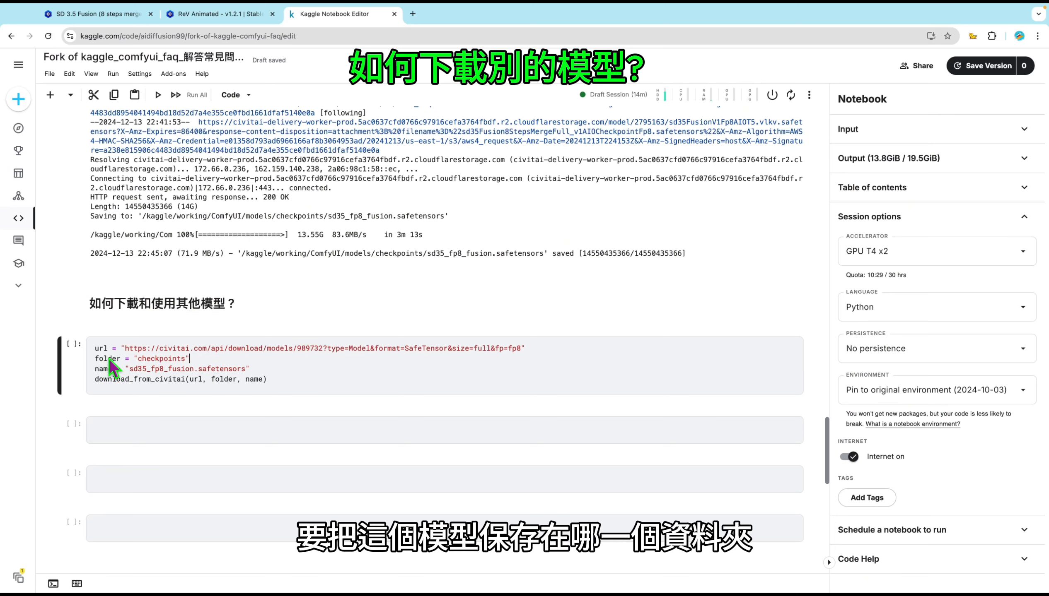
left_click(159, 359)
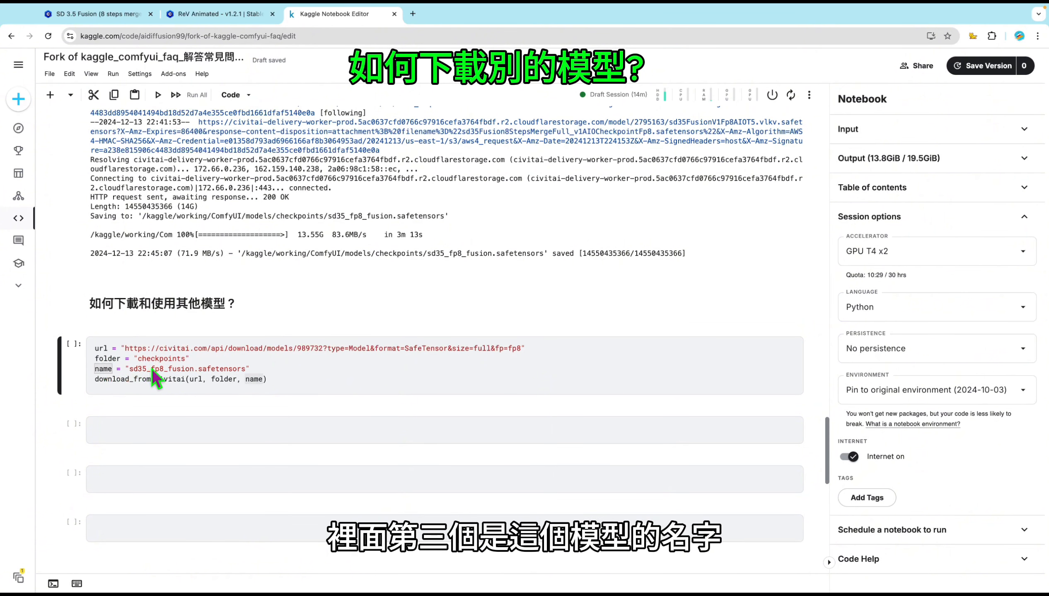
left_click(210, 368)
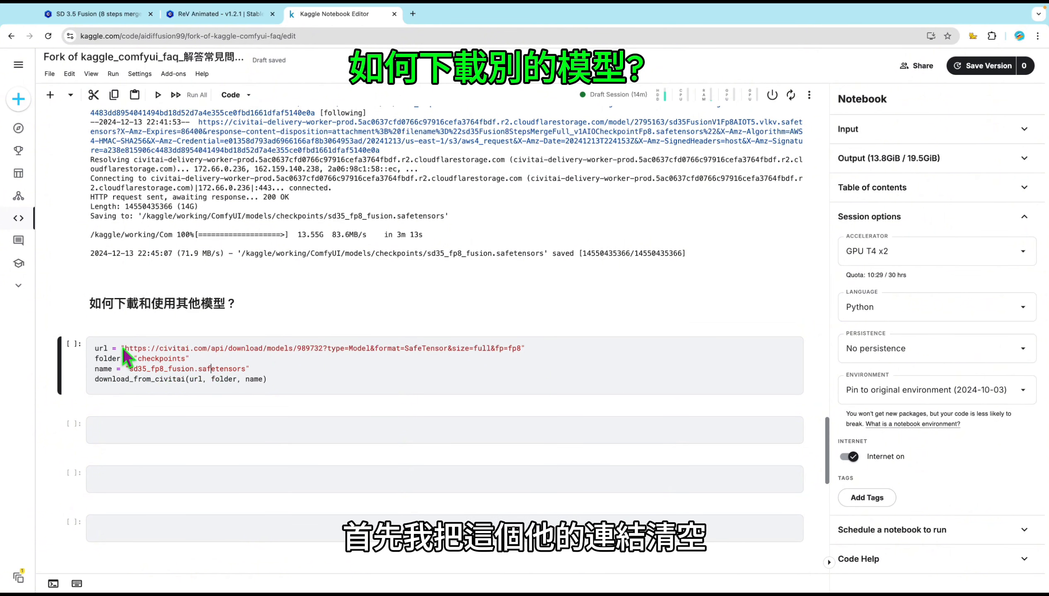
- Clear the url and name values in the copied download cell, leaving their quotation marks empty
left_click_drag(123, 348, 481, 353)
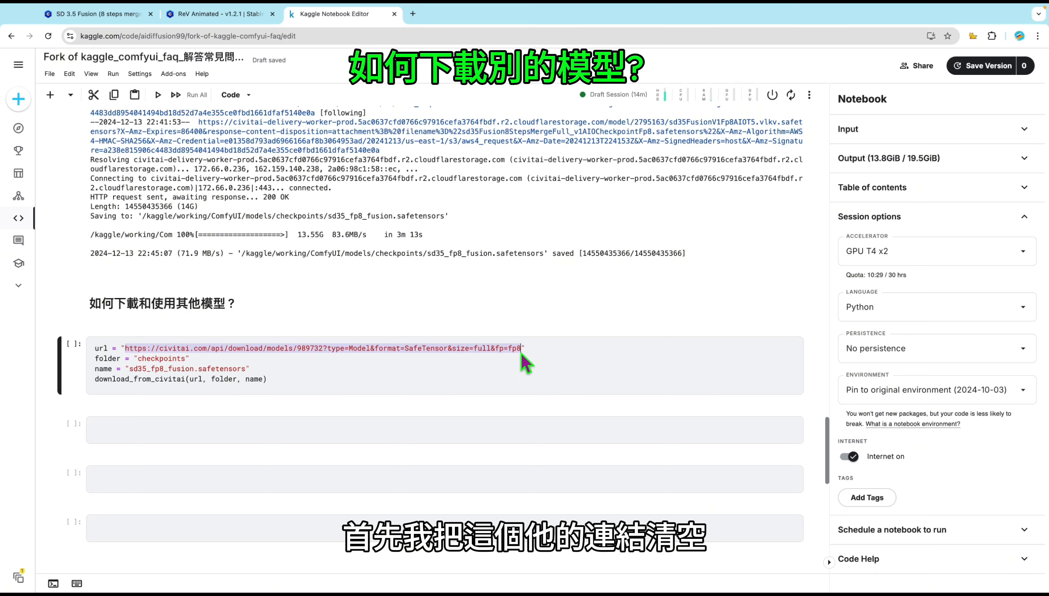
key("BackSpace")
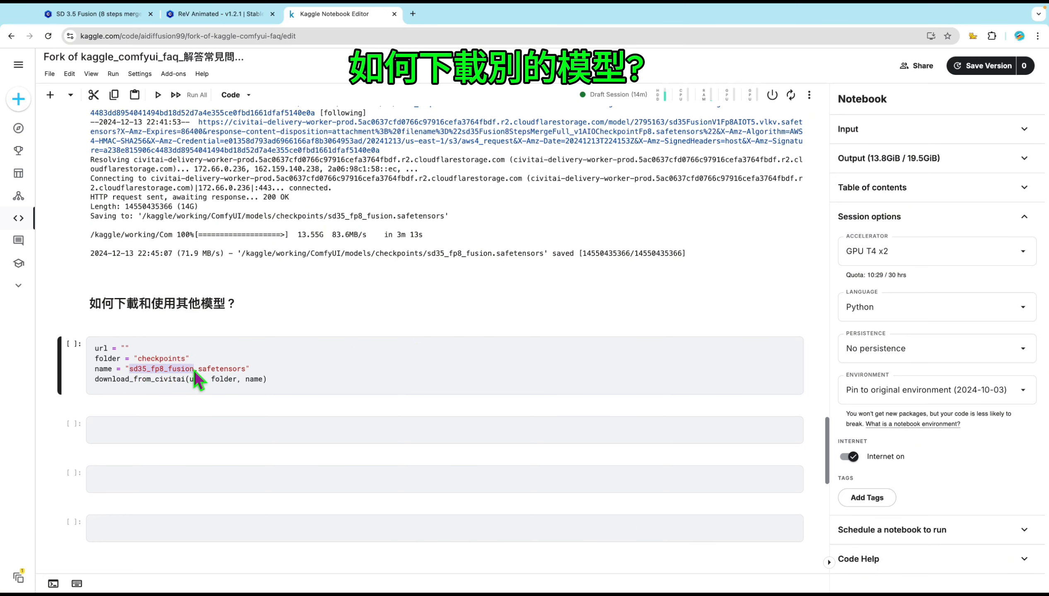
left_click_drag(222, 370, 240, 369)
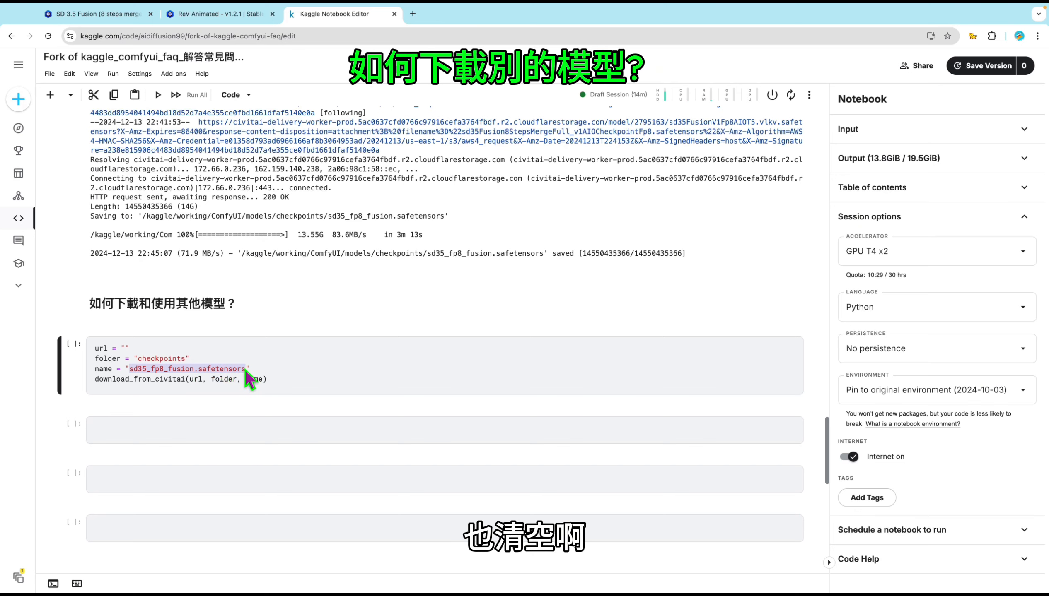
key("BackSpace")
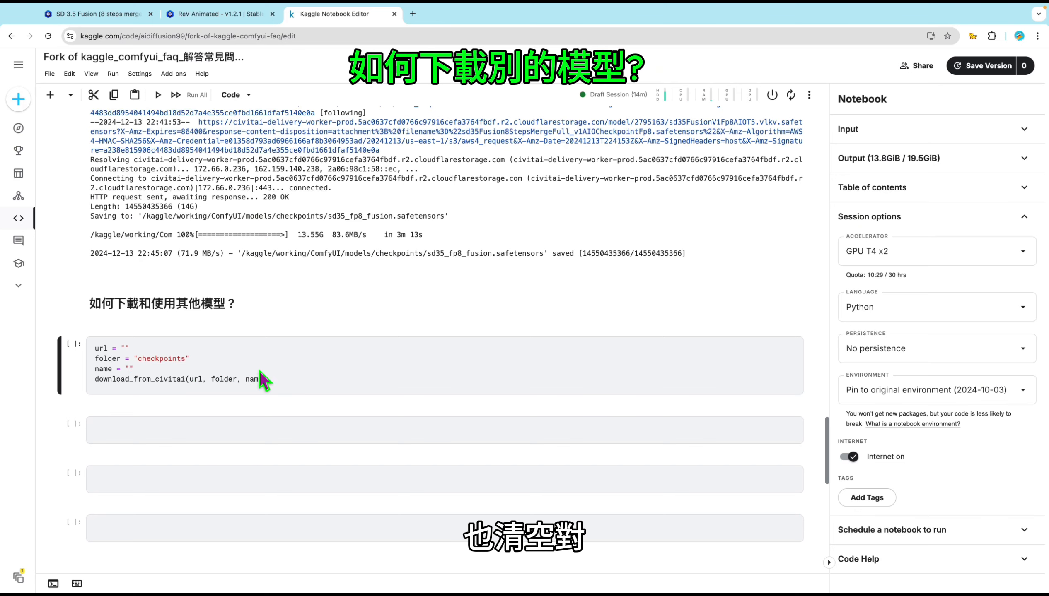
- Copy the ReV Animated v1.2.1 download link from Civitai and paste it between the url quotation marks in the Kaggle notebook's copied cell
left_click(227, 17)
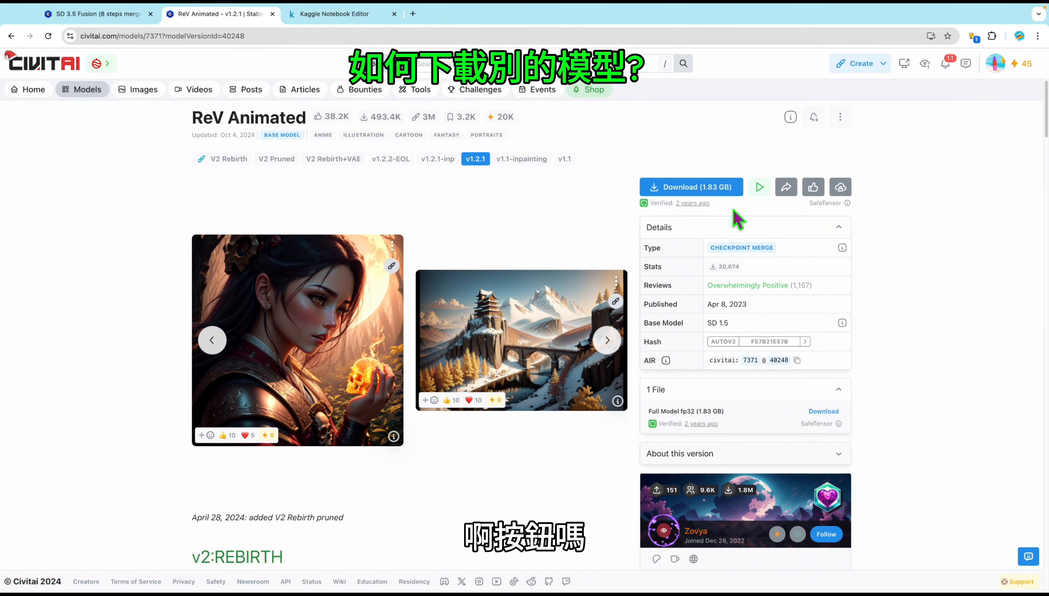
right_click(697, 185)
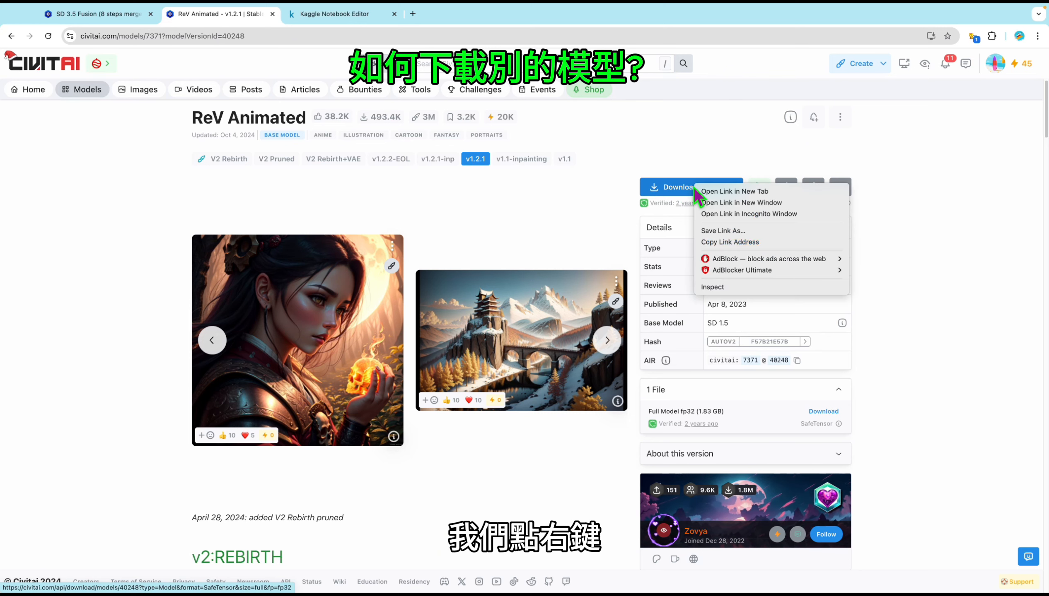
left_click(726, 242)
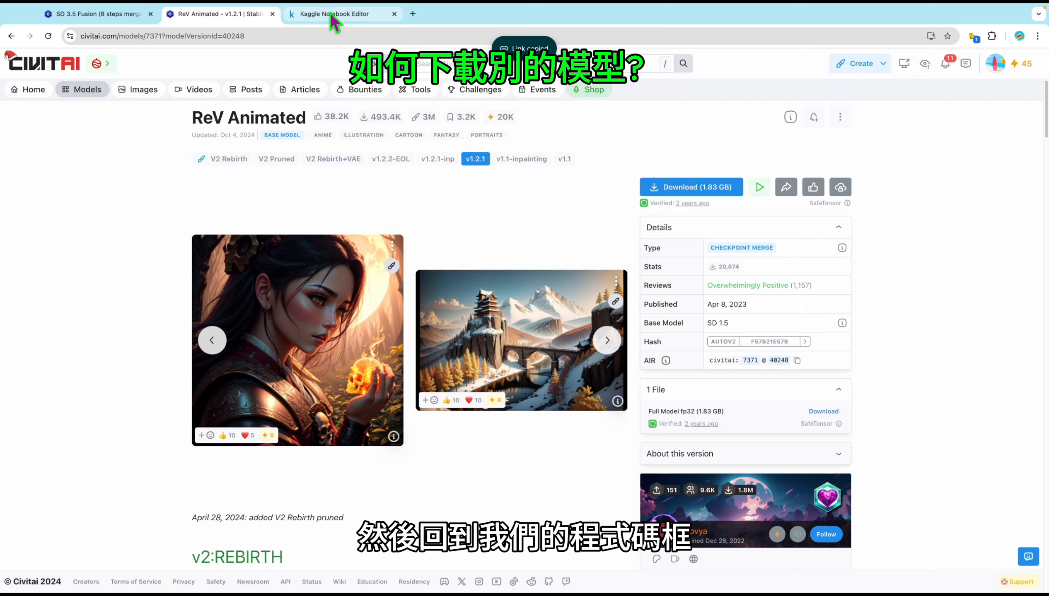
left_click(329, 14)
left_click(127, 349)
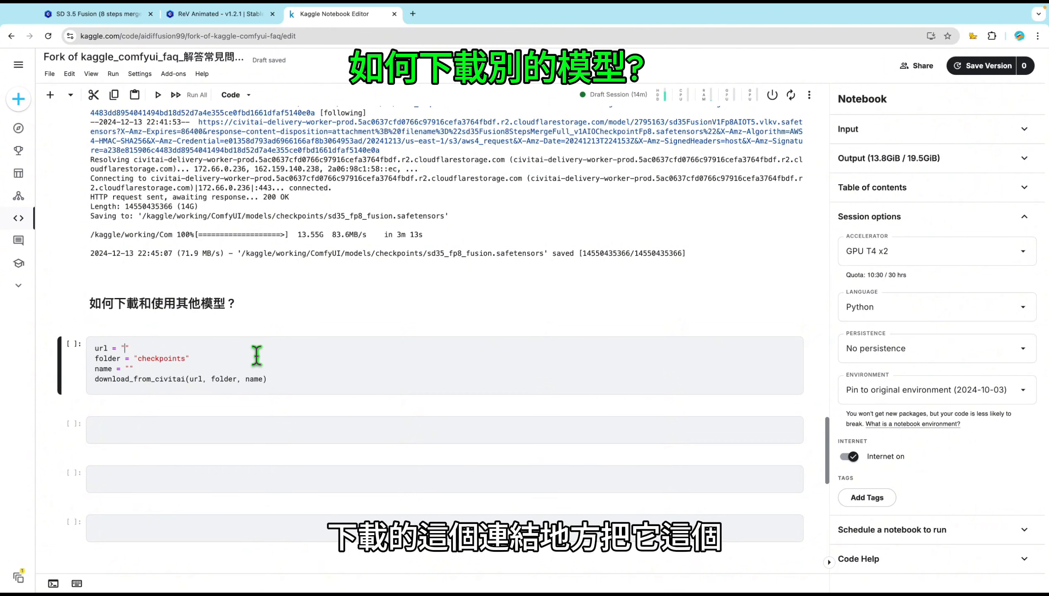
key("super+v")
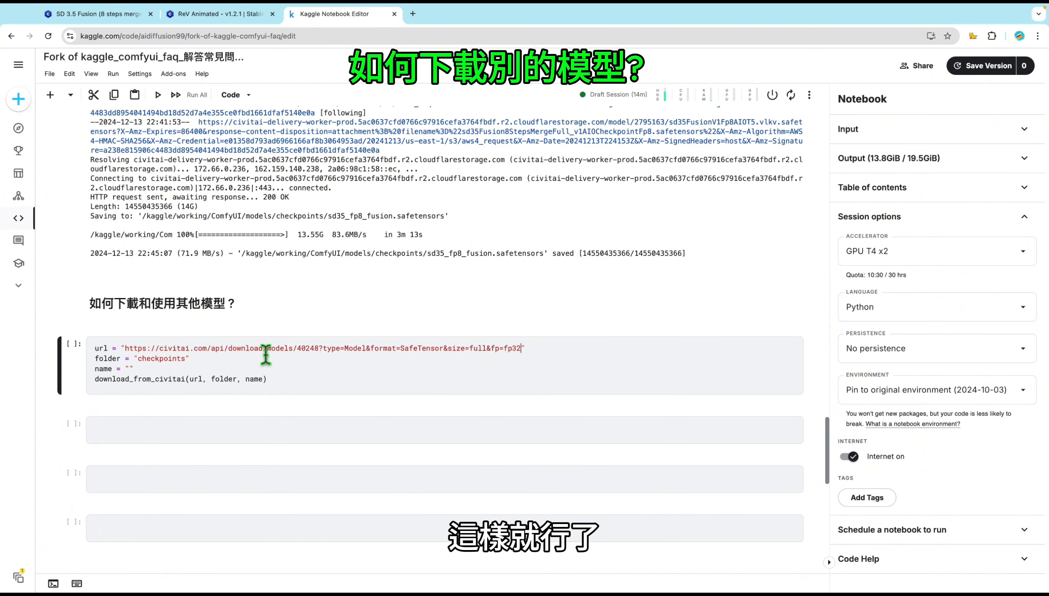
- Check the ReV Animated model type on Civitai against the checkpoints folder value in the copied download cell
left_click(108, 358)
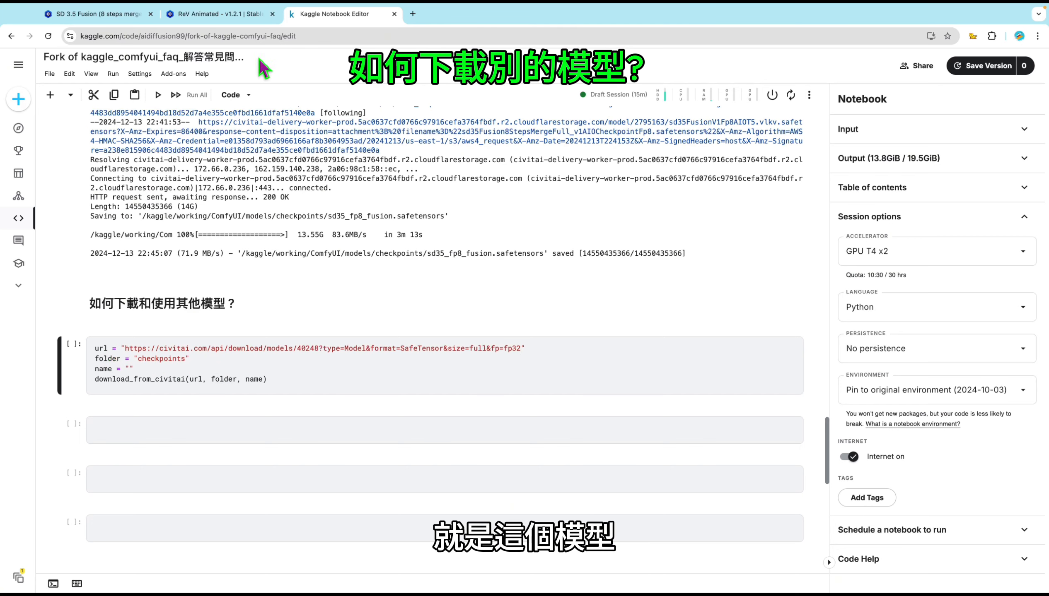
left_click(221, 14)
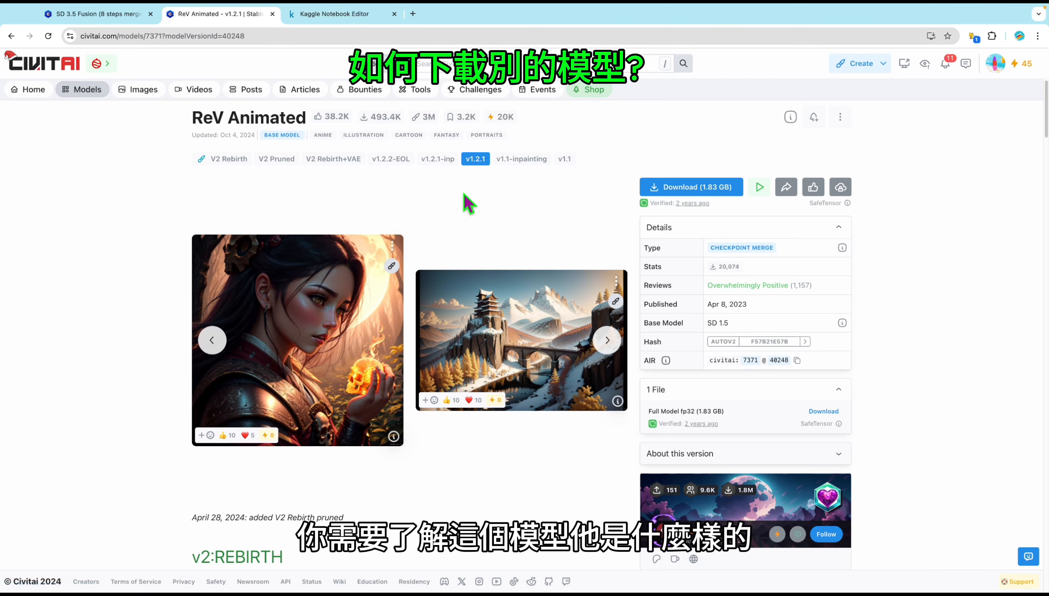
left_click(335, 13)
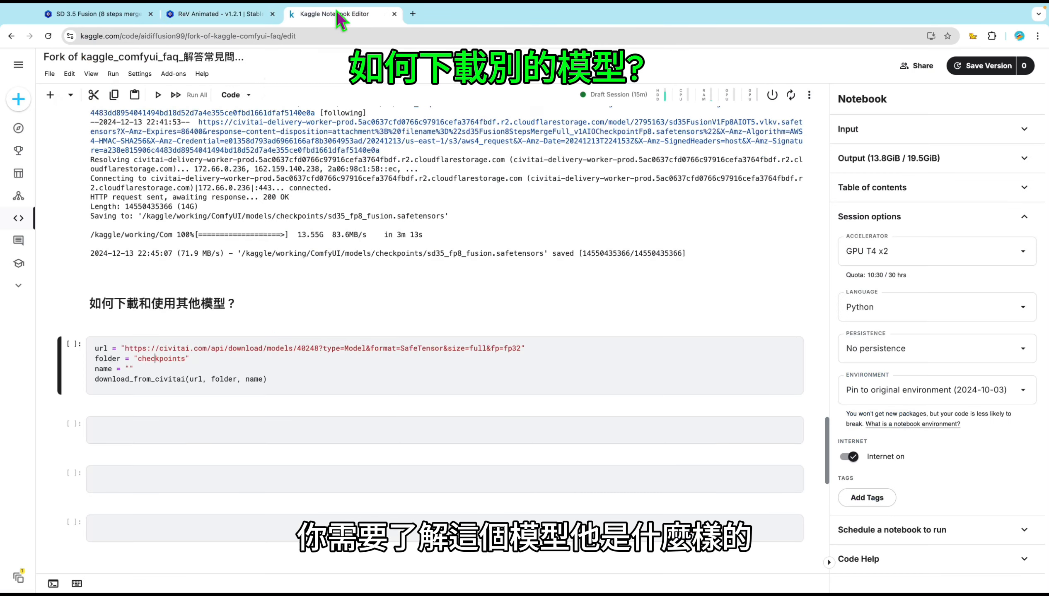
double_click(162, 359)
left_click(197, 359)
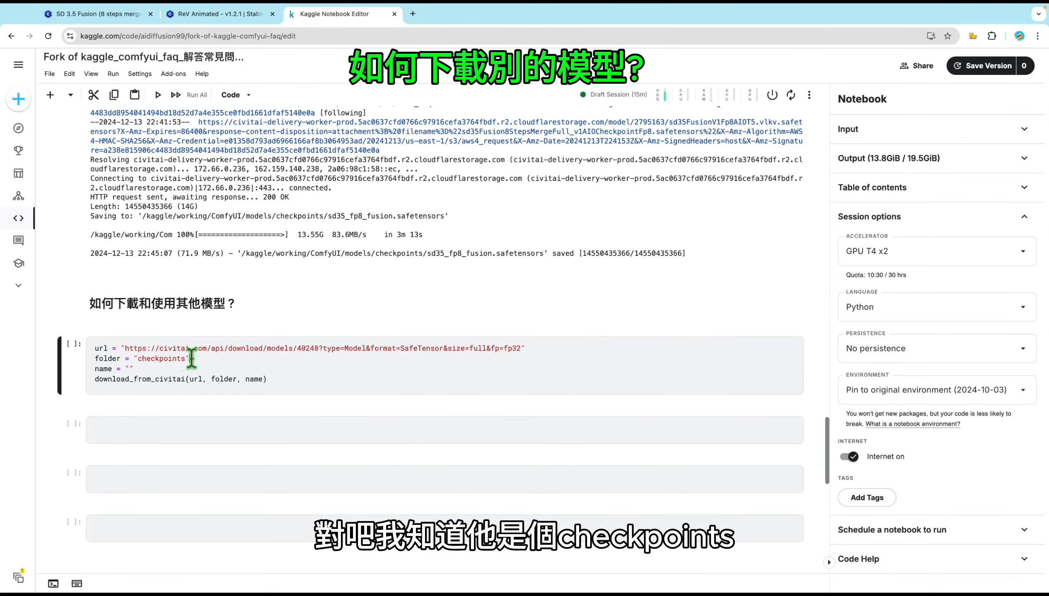
double_click(165, 359)
left_click(117, 360)
double_click(160, 358)
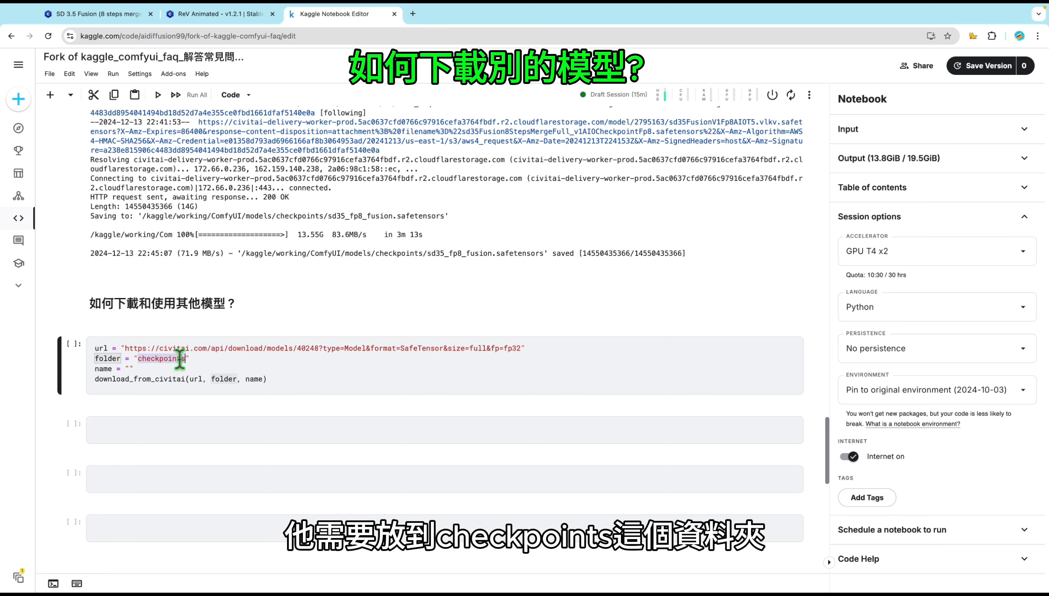
- Set the copied download cell's name value to abc.safetensors, copying the safetensors extension from the sd35_fp8_fusion cell above
left_click(132, 369)
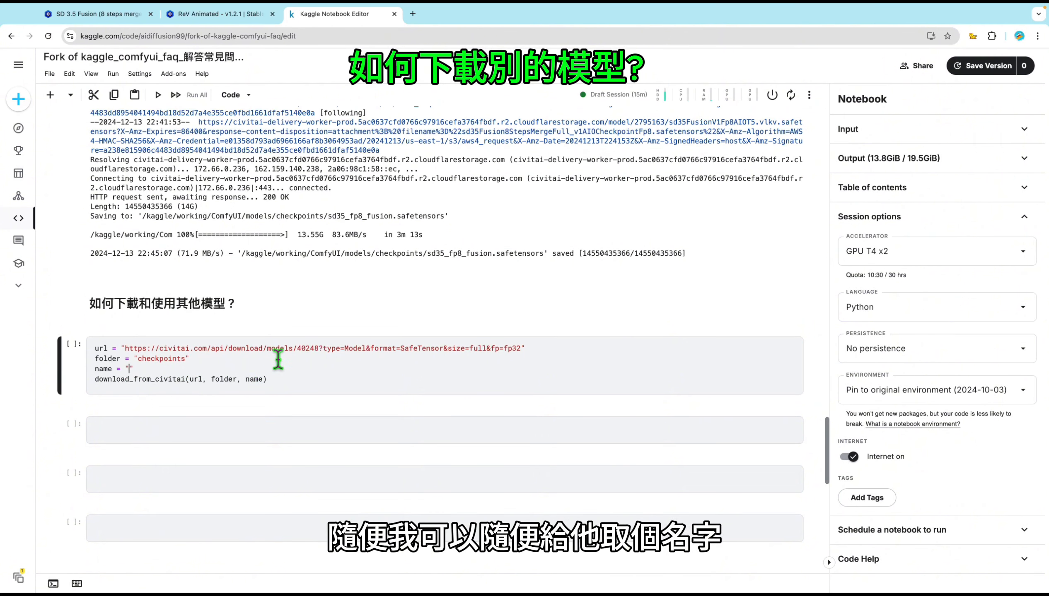
type("abc.")
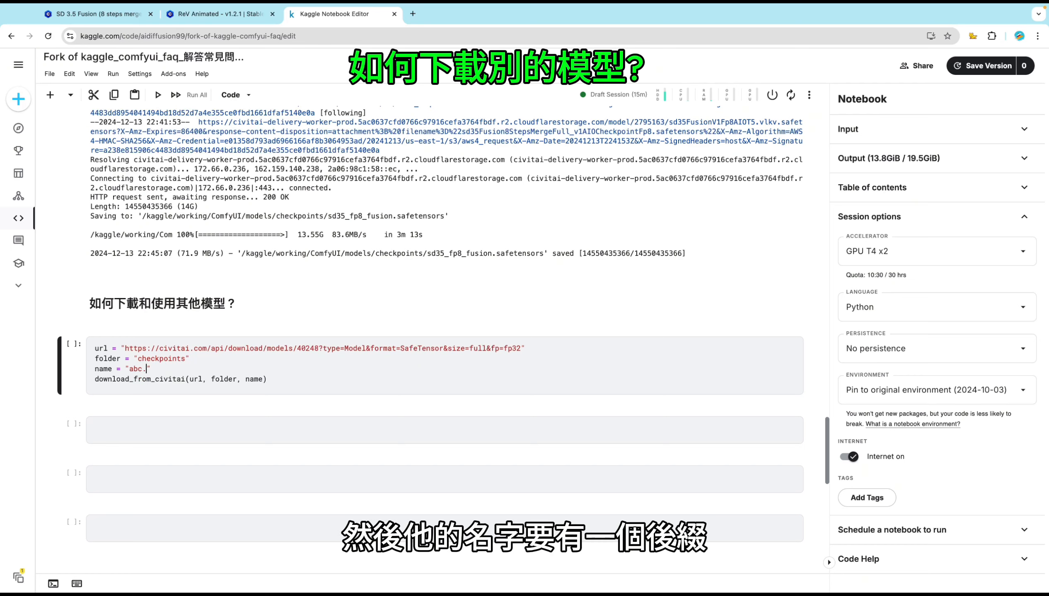
scroll(274, 363, "up", 5)
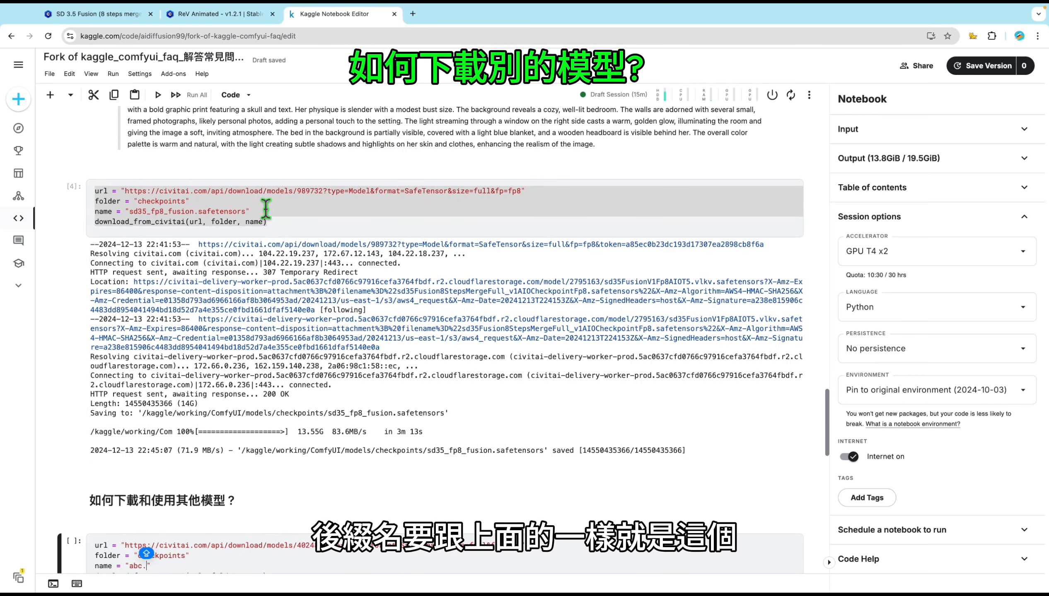
left_click(281, 208)
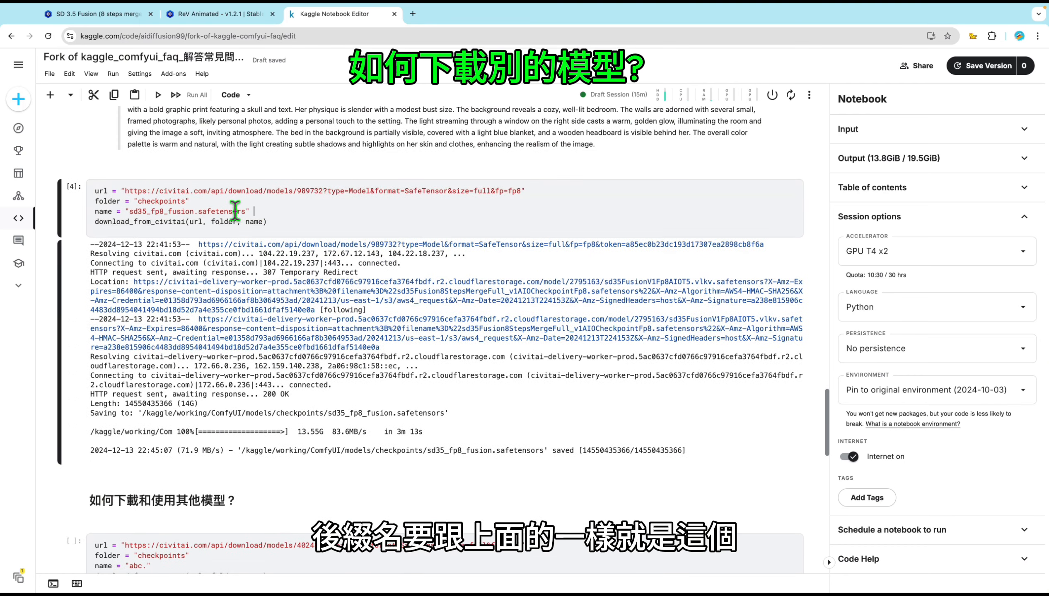
double_click(213, 212)
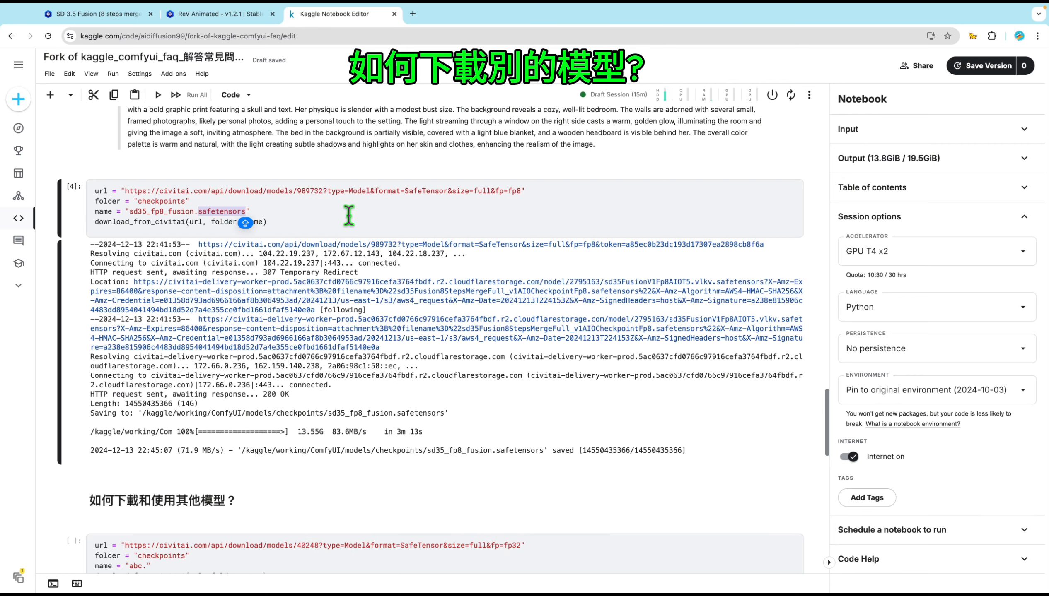
scroll(329, 226, "down", 2)
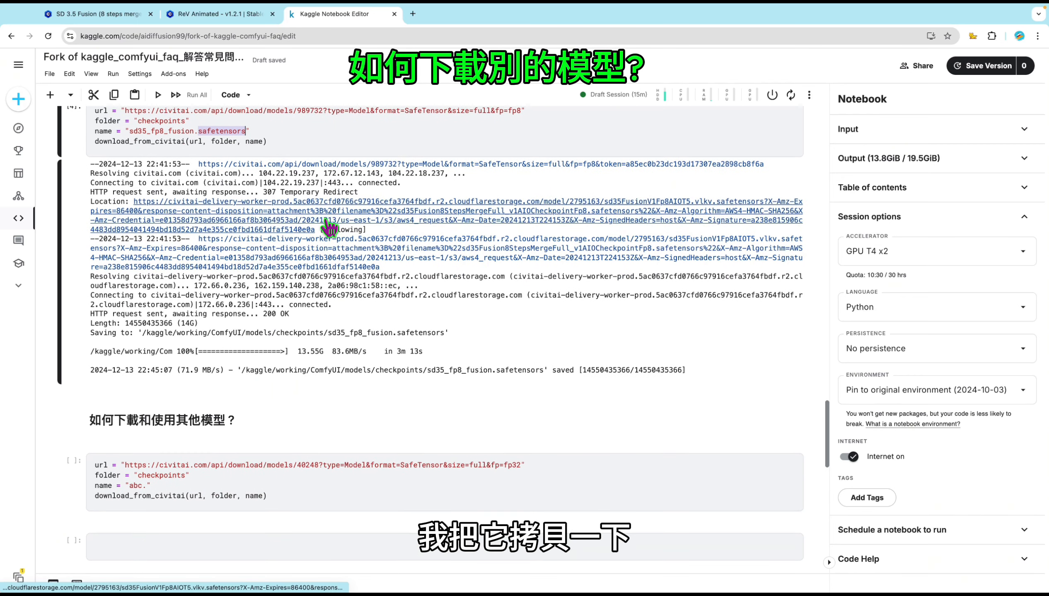
scroll(329, 226, "down", 1)
left_click(147, 457)
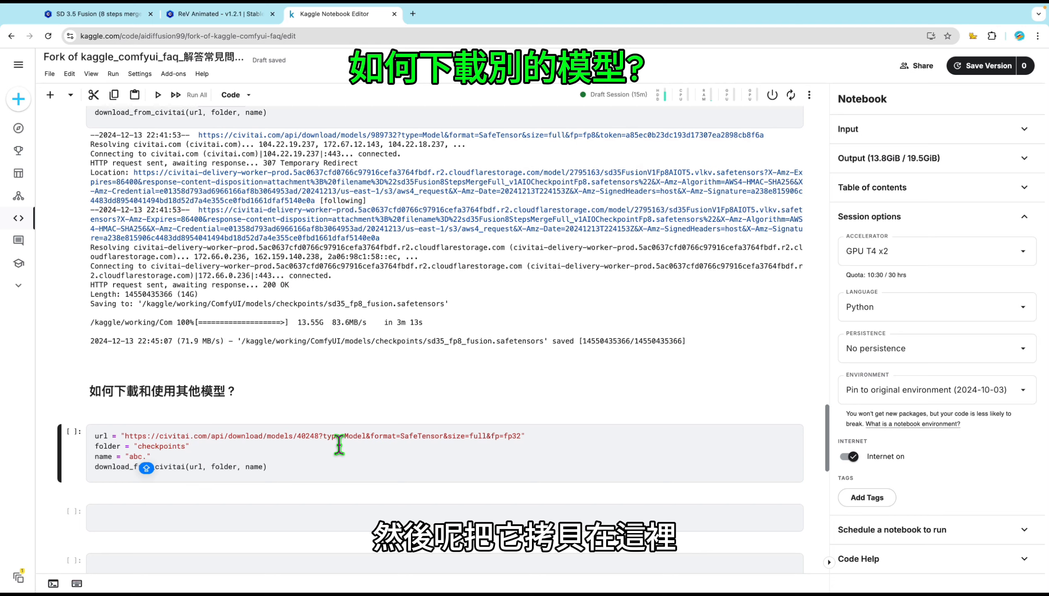
key("ctrl+v")
scroll(258, 441, "down", 1)
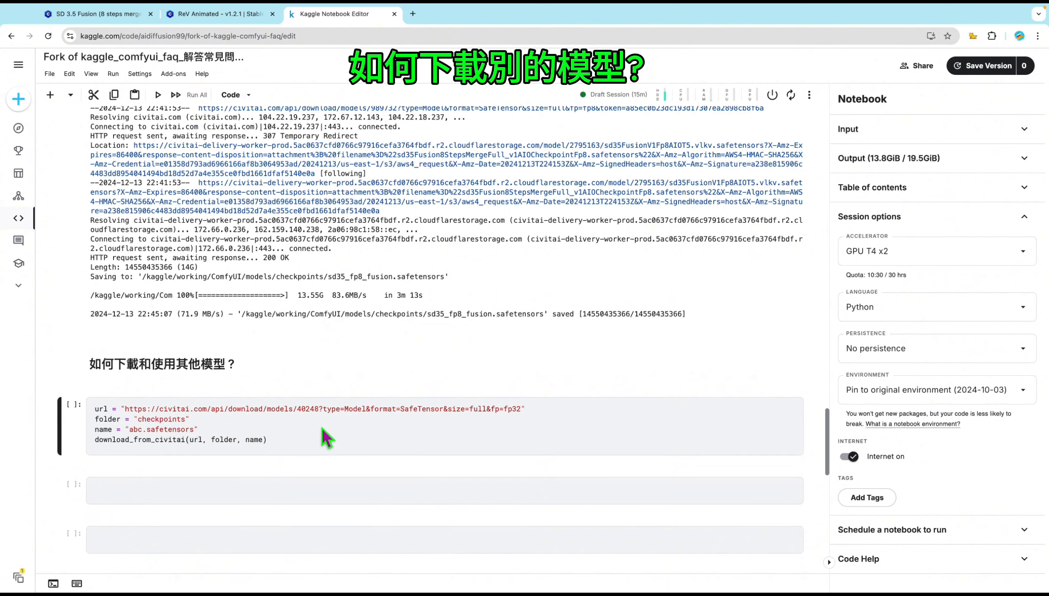
scroll(308, 420, "down", 1)
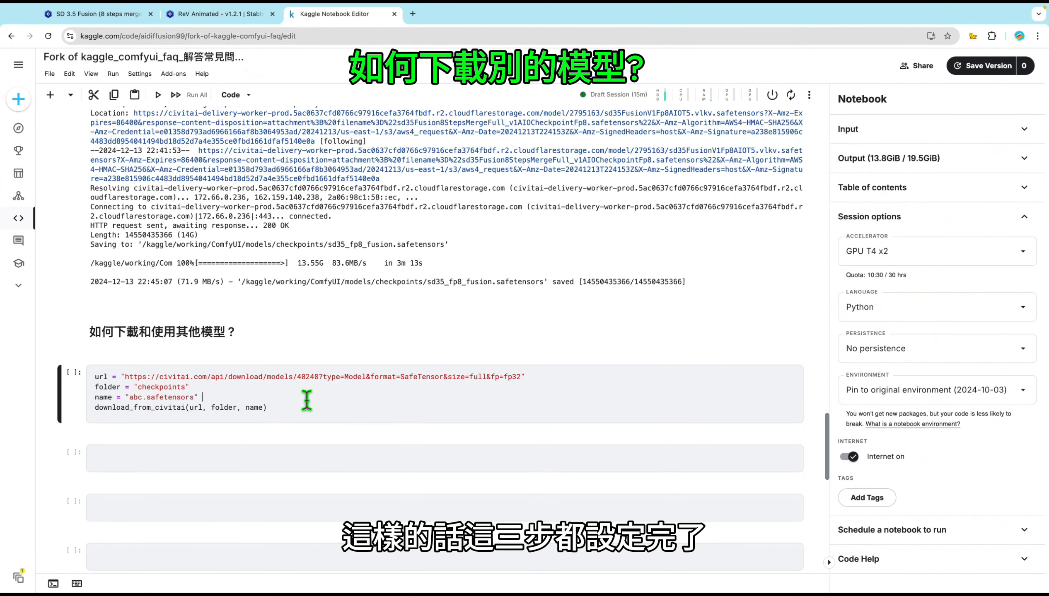
key("Caps_Lock")
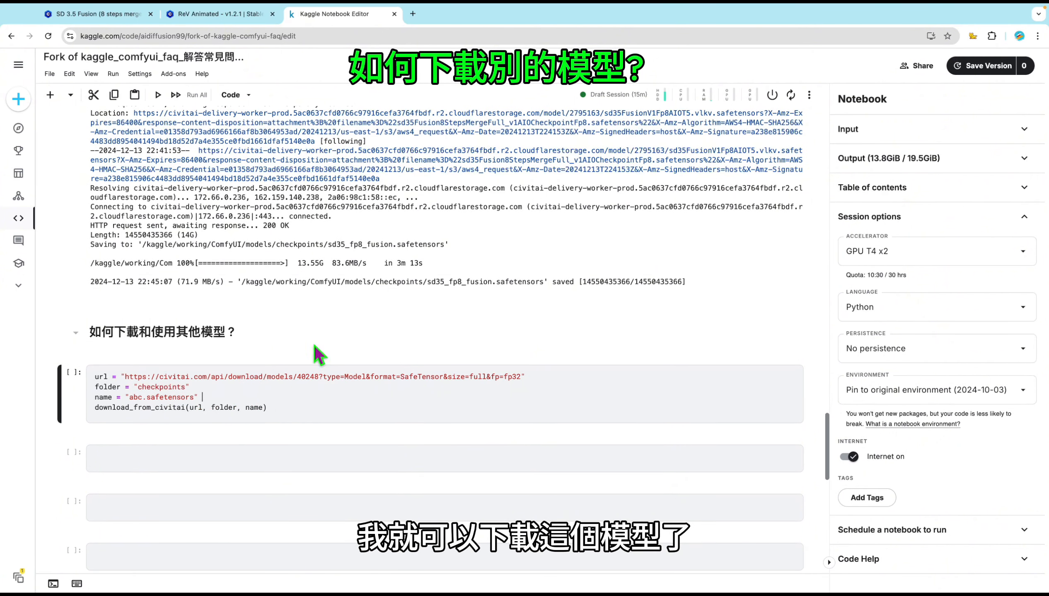
- Run the ReV Animated download cell and check the downloaded file size in its output
left_click(265, 445)
left_click(290, 407)
left_click(285, 457)
left_click(283, 401)
left_click(273, 448)
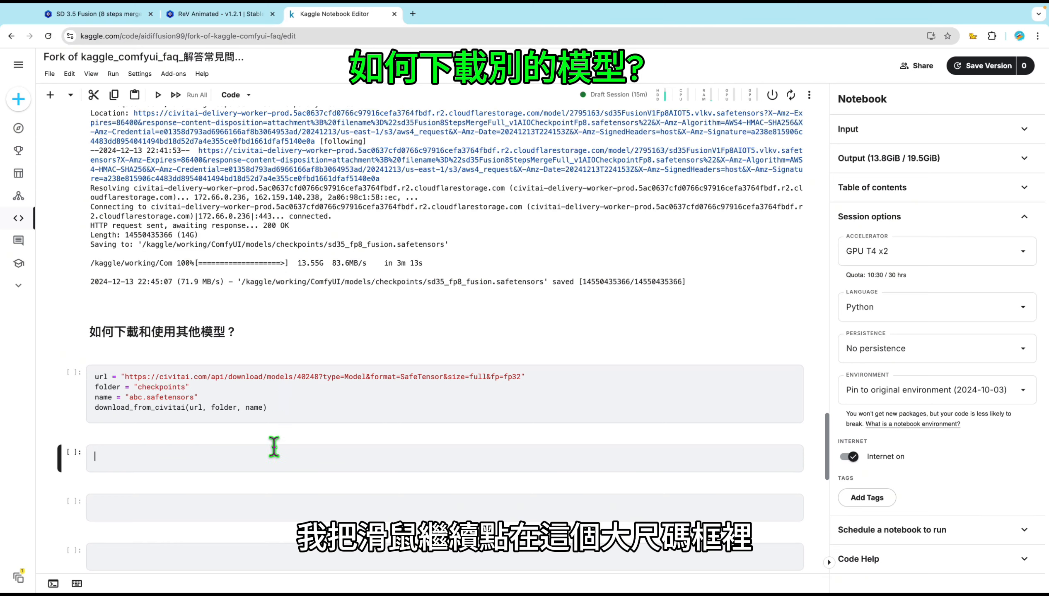
left_click(277, 393)
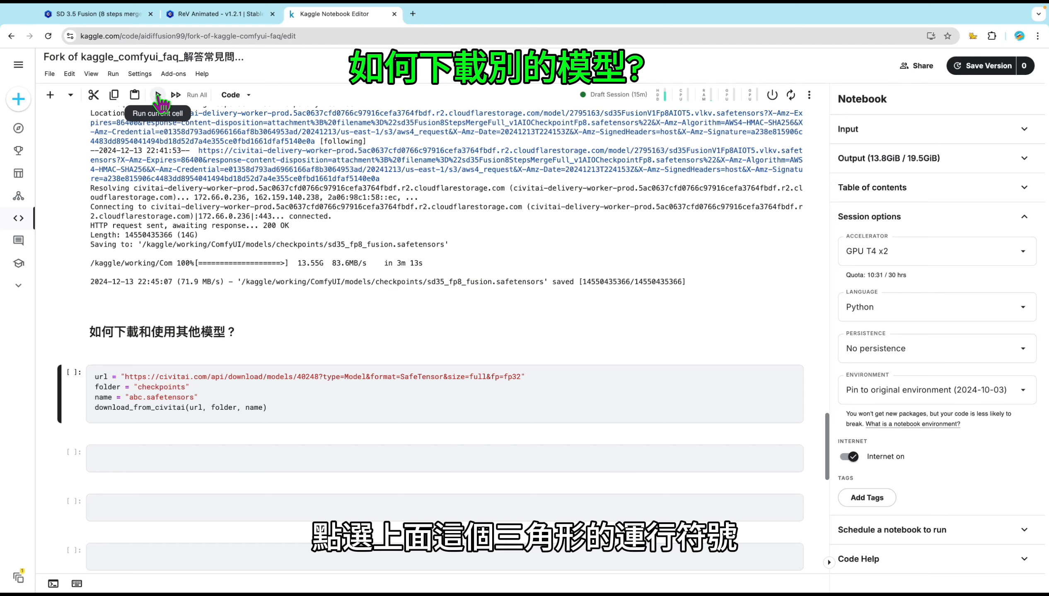
left_click(158, 97)
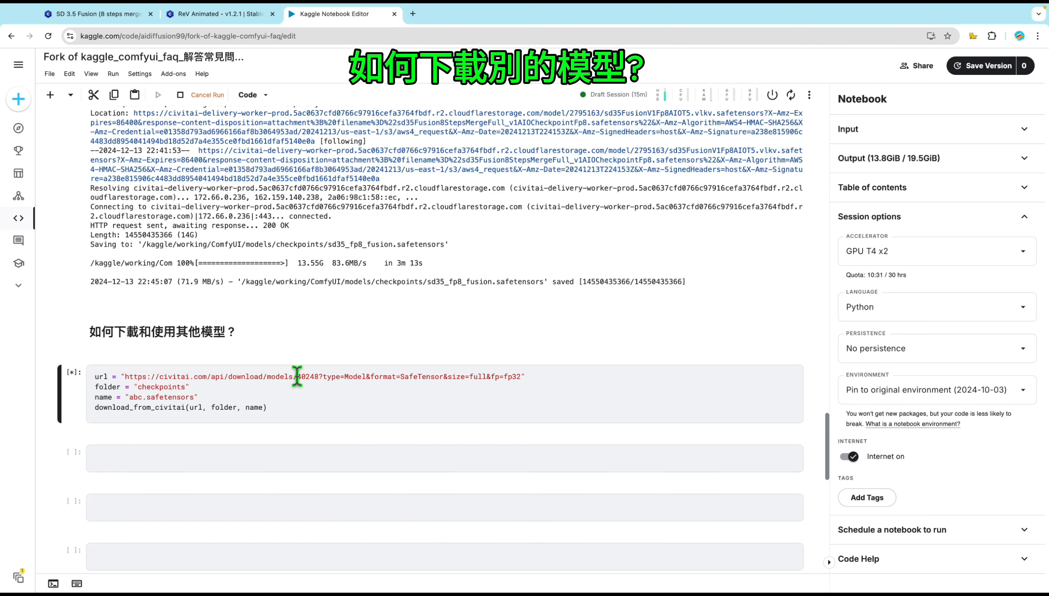
scroll(324, 406, "down", 3)
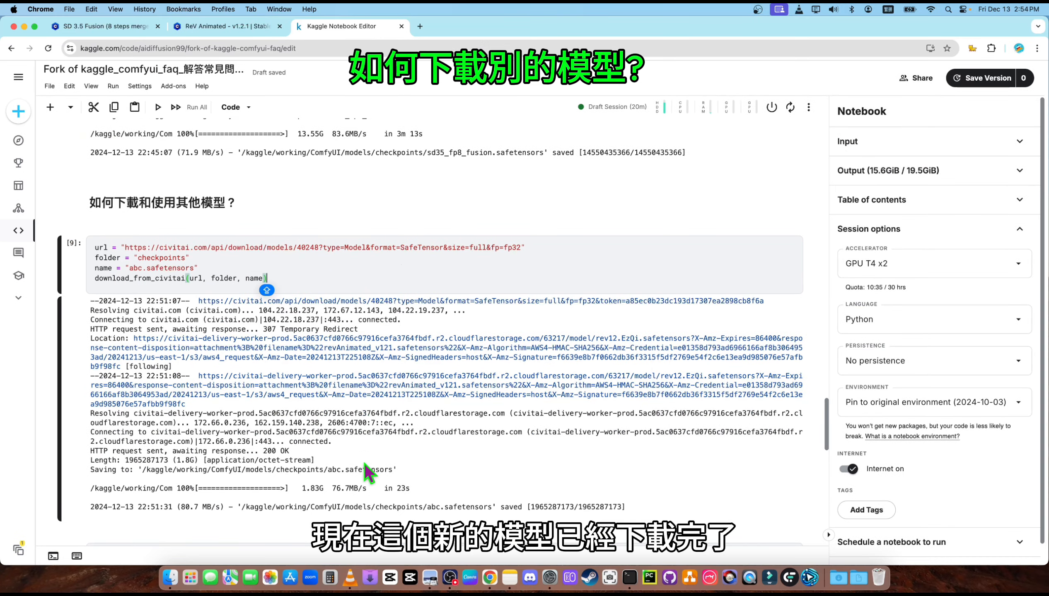
left_click_drag(308, 488, 331, 488)
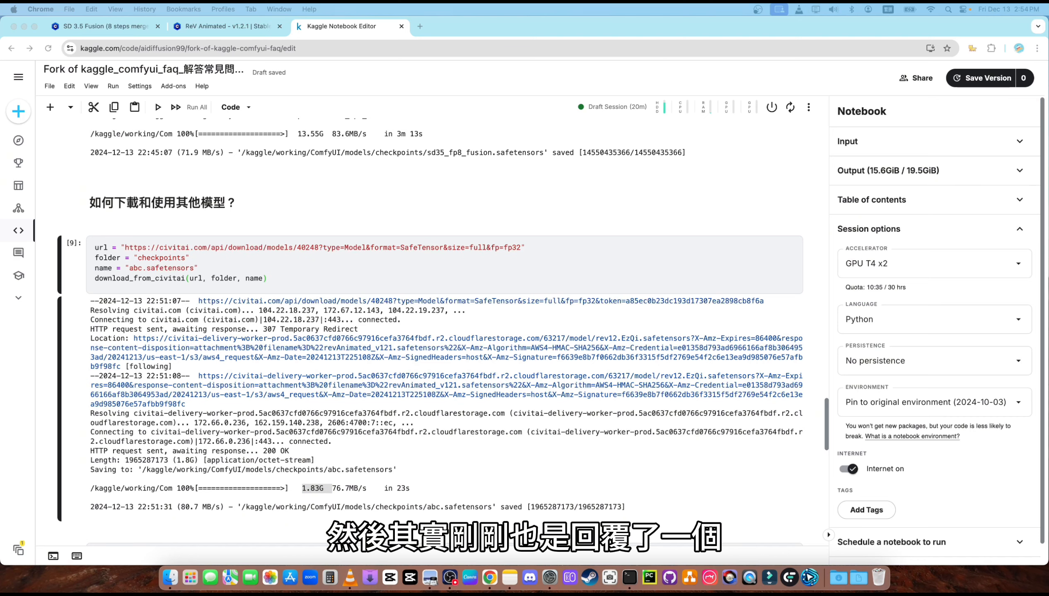
- View the two viewer-comment screenshots in Preview, about the cell's run triangle and the Username/Password Authentication Failed error, and return to the notebook
left_click_drag(1048, 381, 486, 229)
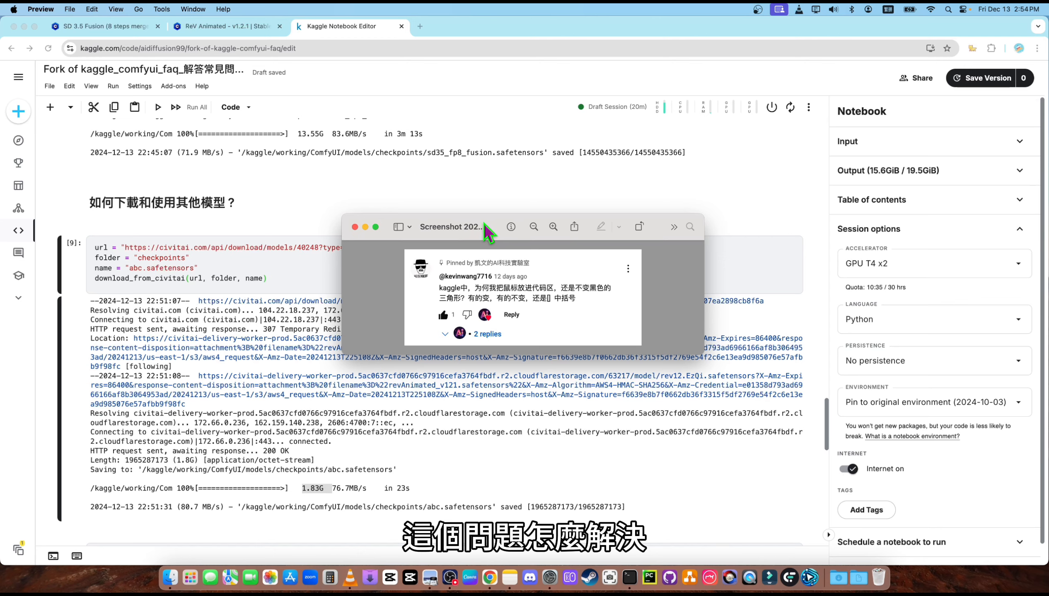
left_click_drag(484, 222, 1048, 308)
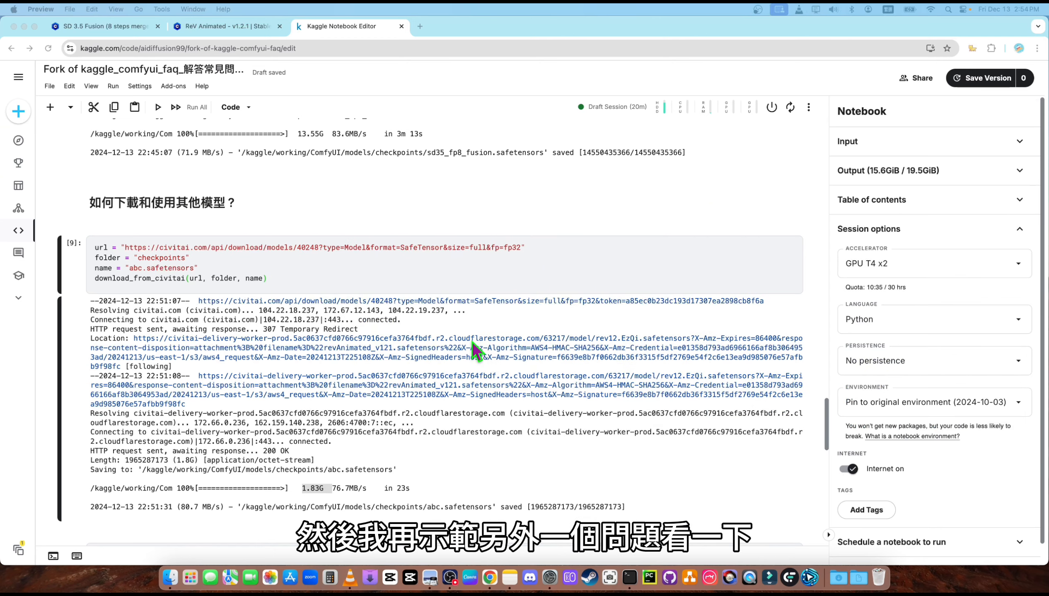
left_click_drag(1048, 199, 444, 183)
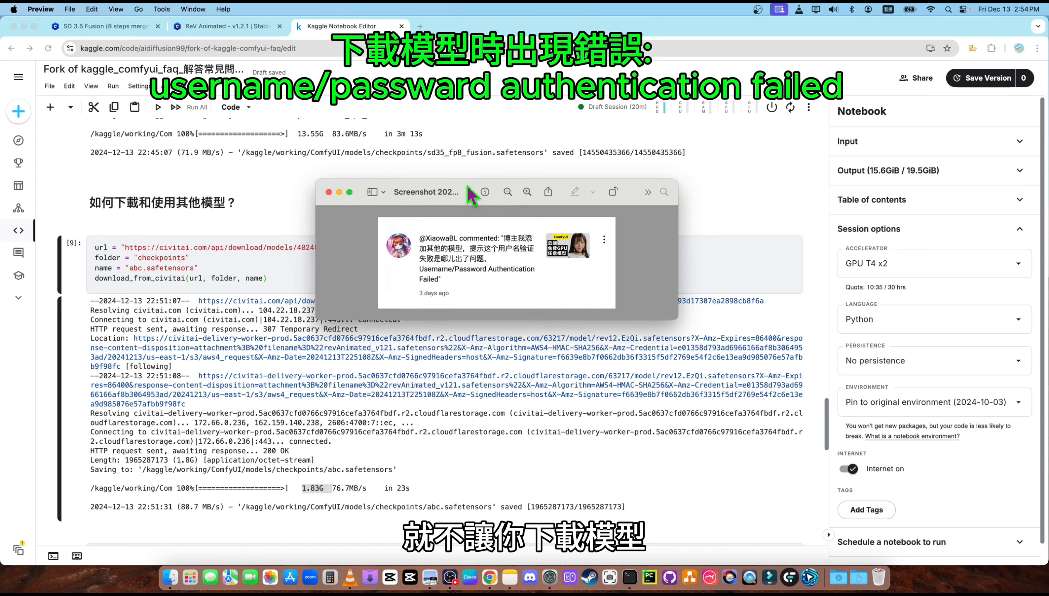
key("super+w")
left_click(358, 266)
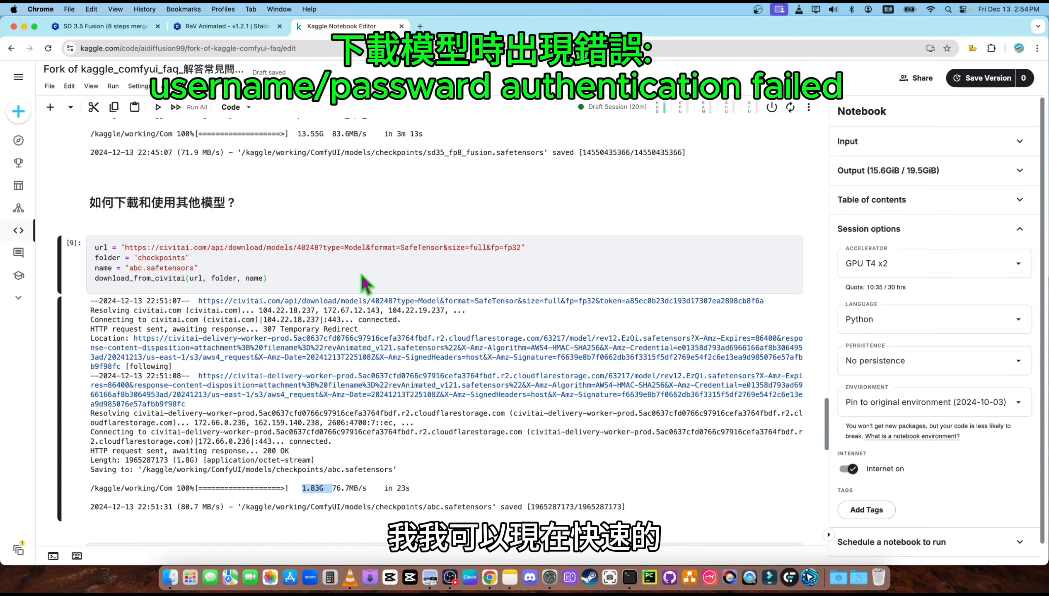
- Make the Civitai token invalid by adding random characters to the end of the CIVITAI_TOEKN value, and run that token cell
scroll(375, 300, "up", 10)
scroll(386, 332, "up", 15)
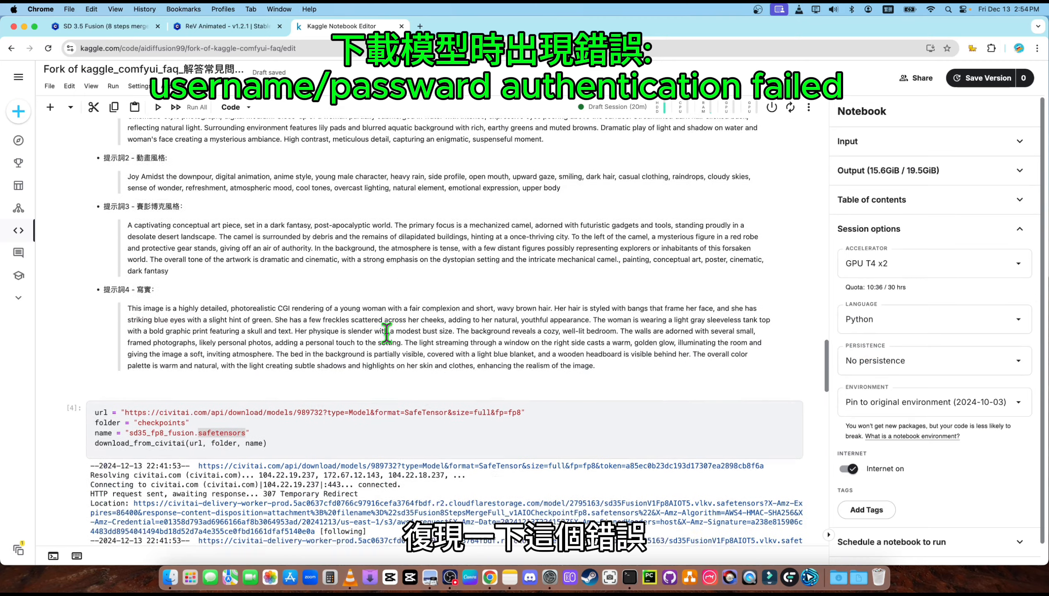
scroll(393, 332, "up", 15)
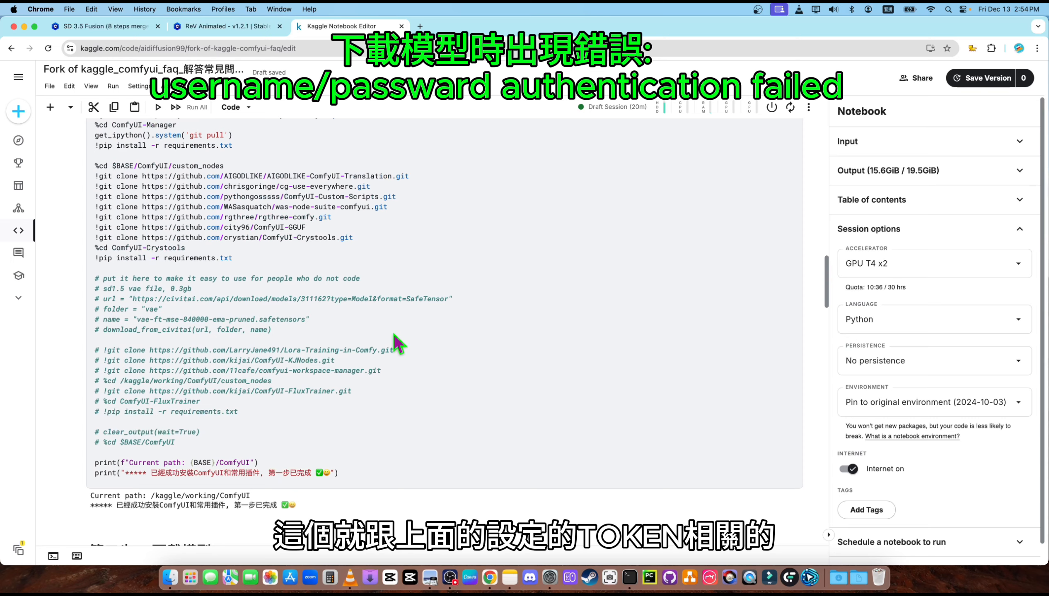
scroll(393, 333, "up", 5)
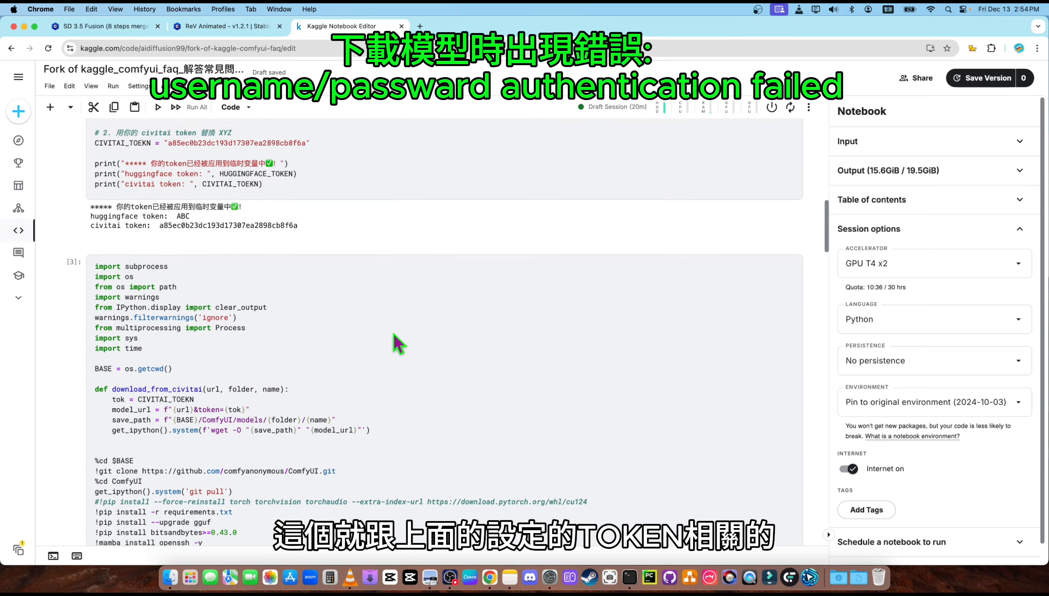
left_click(327, 190)
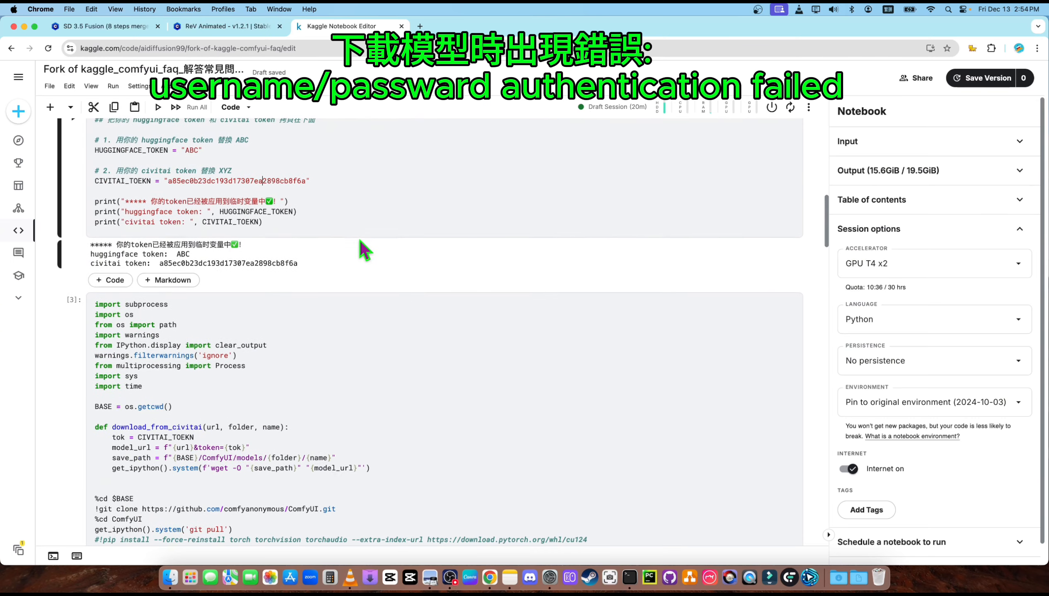
scroll(358, 208, "up", 1)
left_click(335, 210)
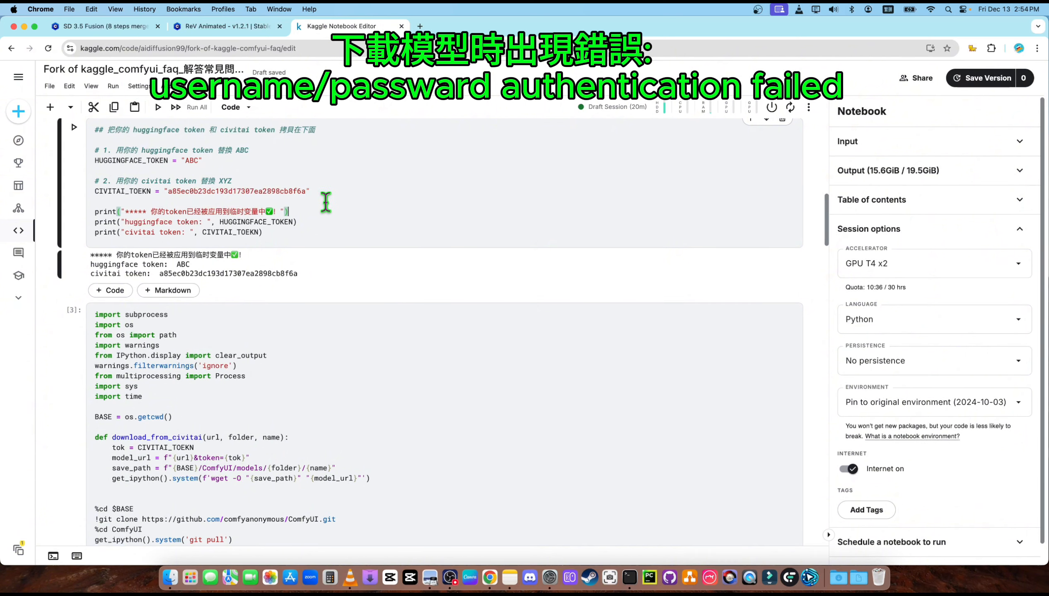
left_click(305, 191)
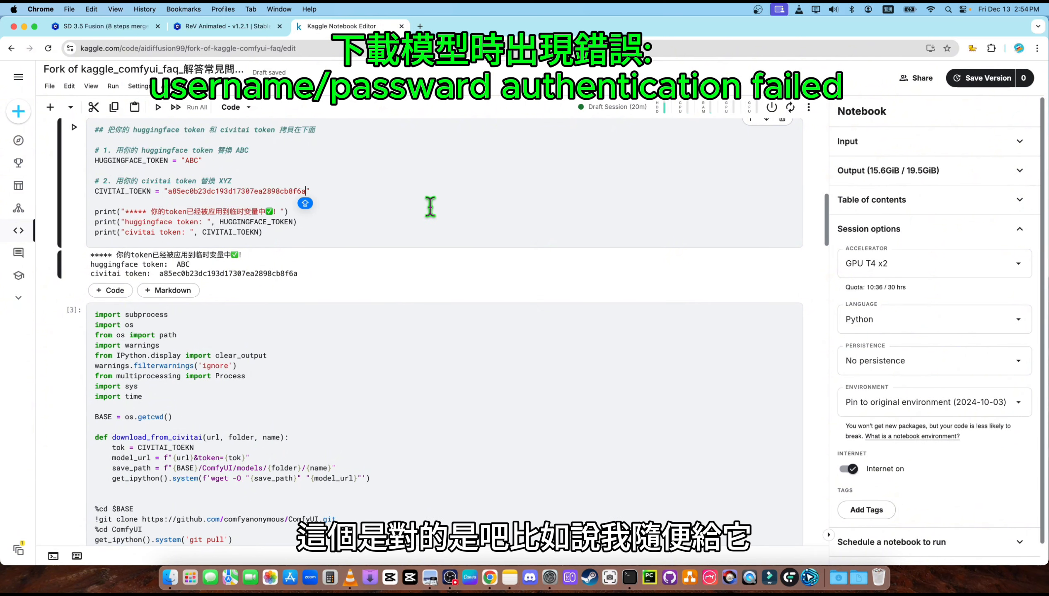
type("feuwiifjeshfhdashj")
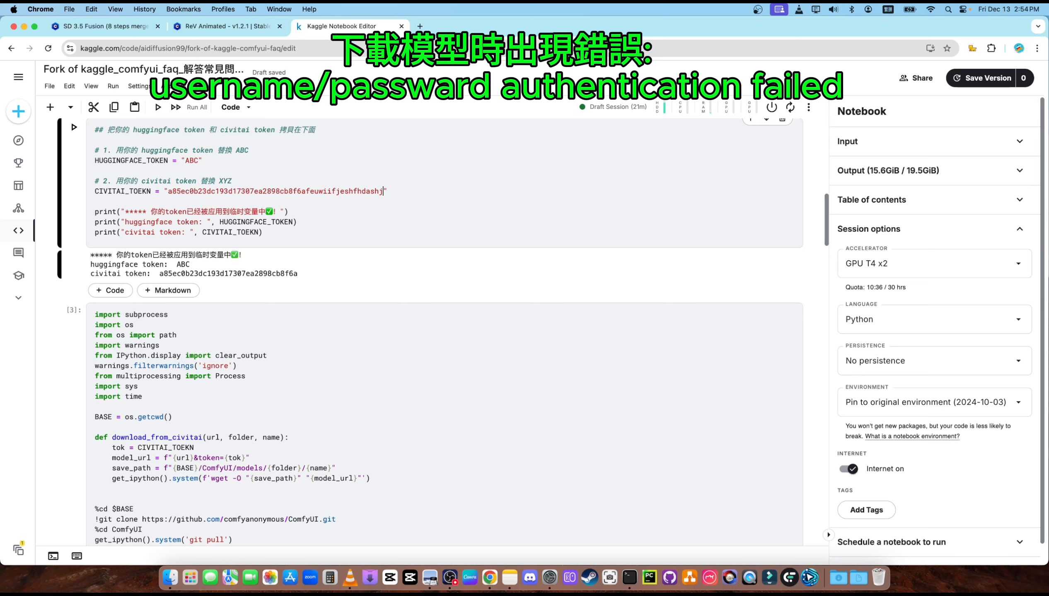
key("Caps_Lock")
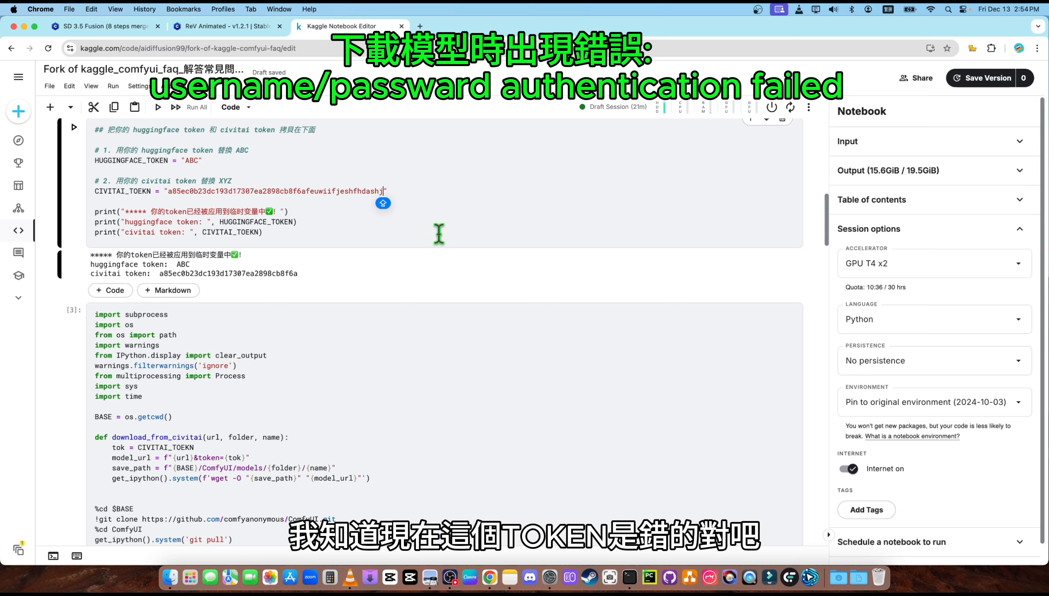
left_click(74, 127)
left_click(353, 190)
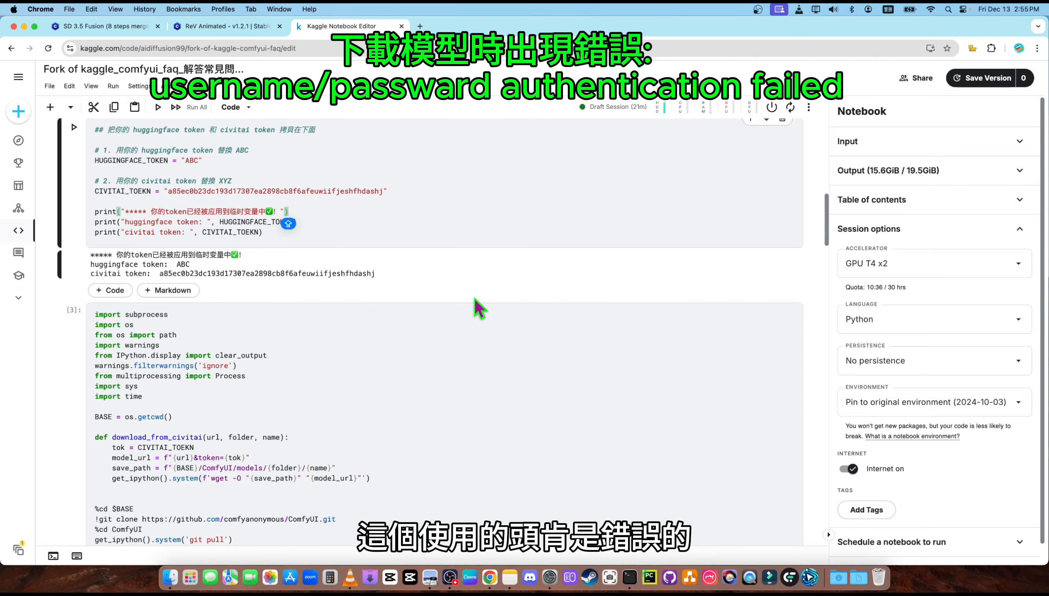
- Rename the file to abc11111111111.safetensors in the name value of the ReV Animated download cell
scroll(487, 271, "down", 10)
scroll(494, 294, "down", 15)
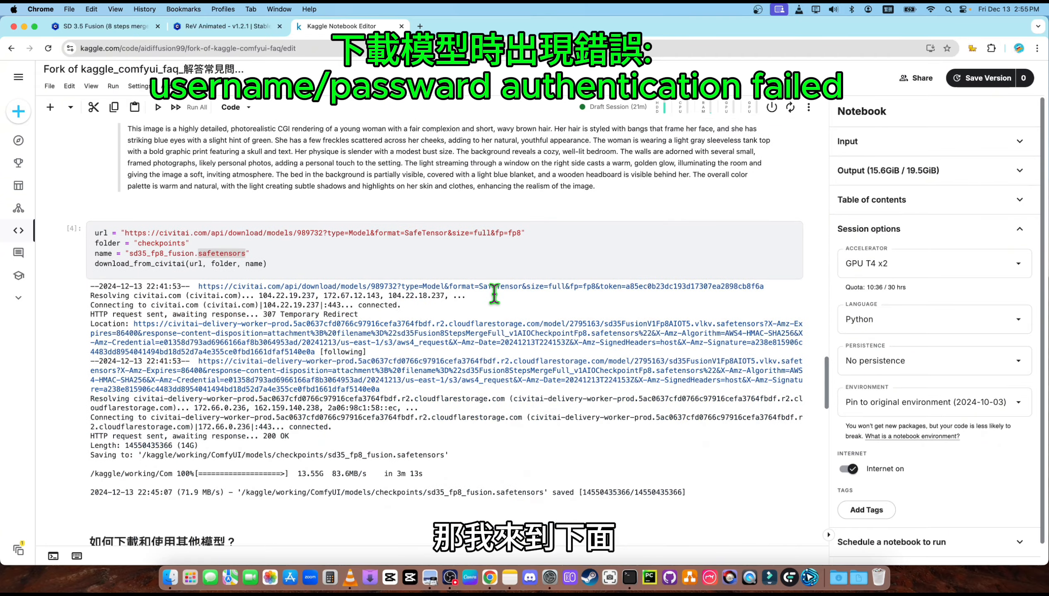
scroll(494, 295, "down", 2)
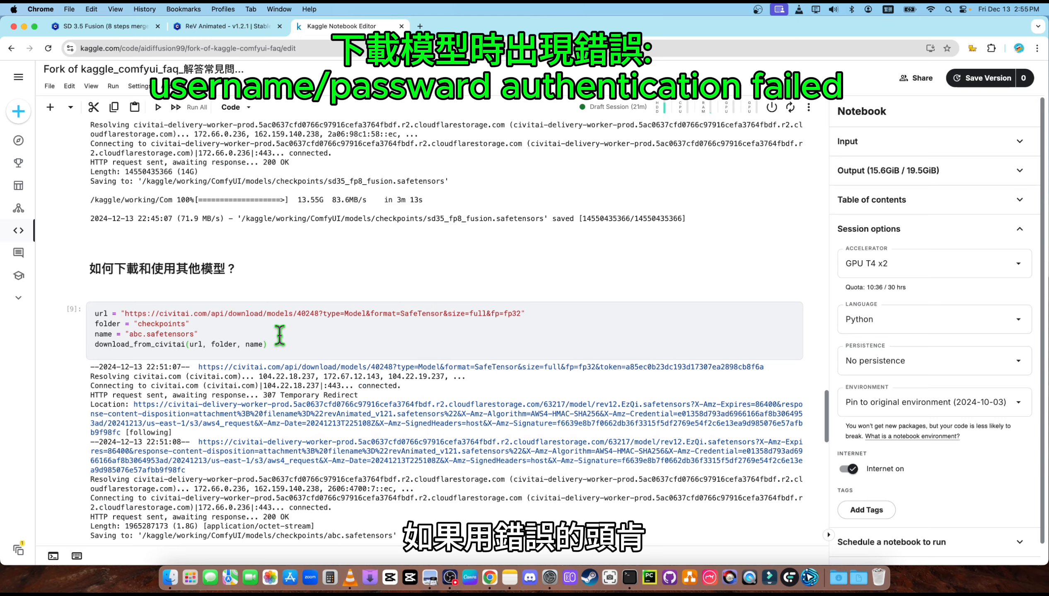
scroll(288, 331, "down", 2)
left_click(269, 303)
scroll(291, 291, "down", 2)
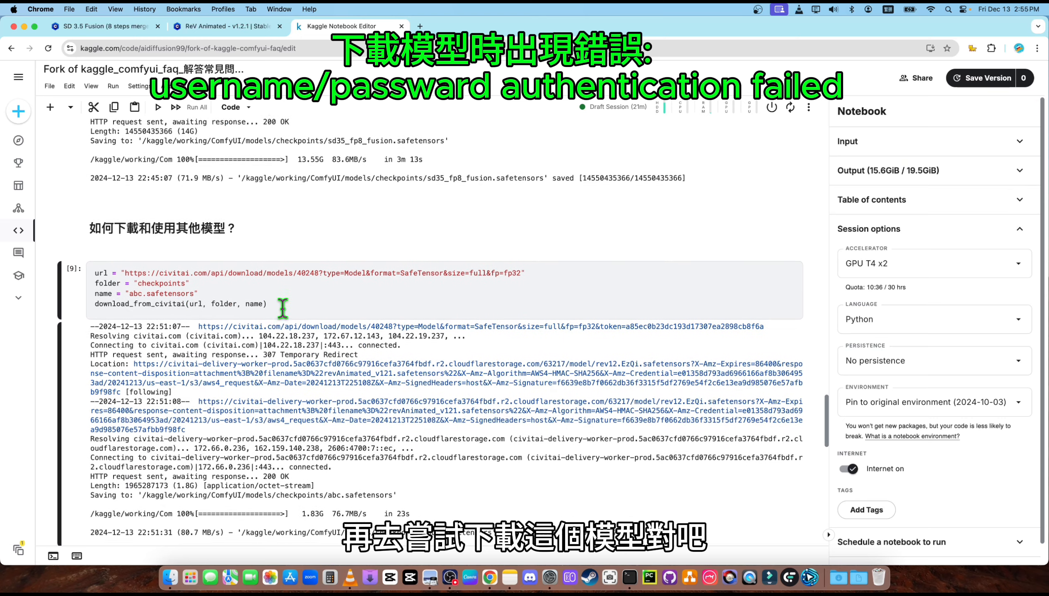
key("Caps_Lock")
left_click(142, 270)
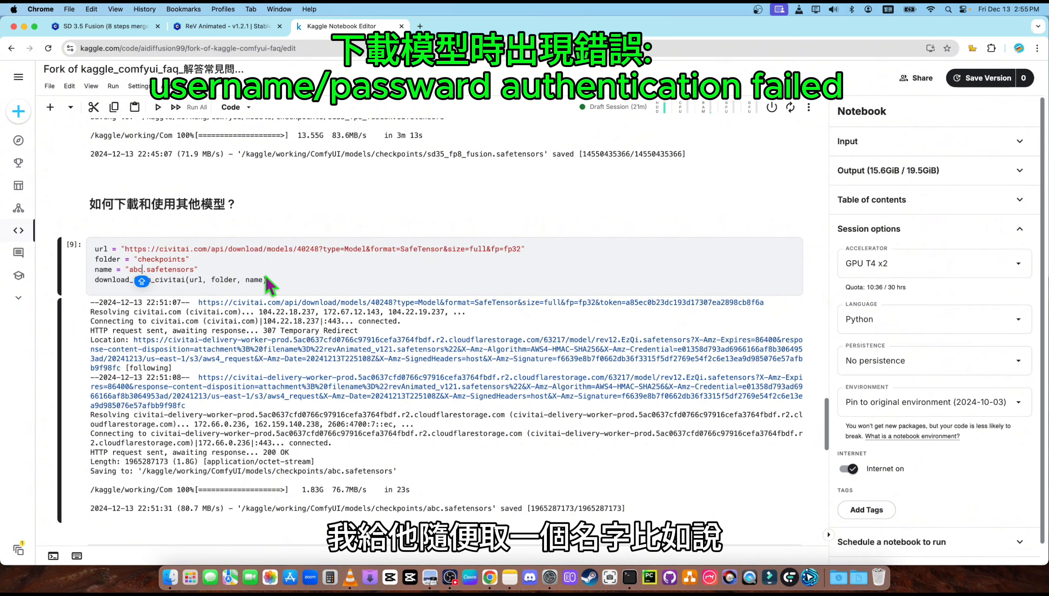
type("11111111111")
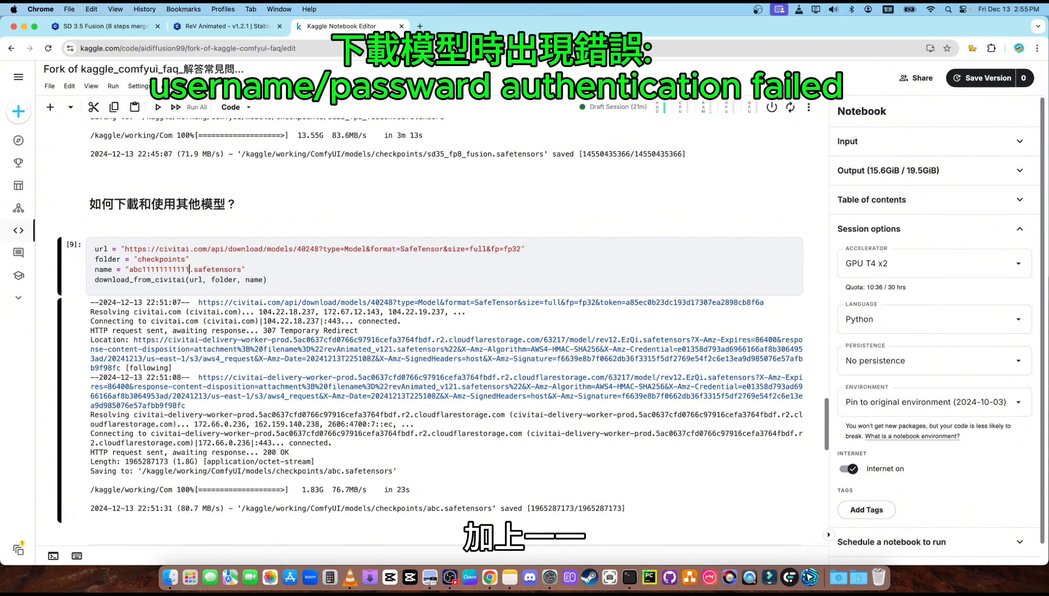
- Run the ReV Animated download cell with the invalid Civitai token and check the server's response in its output
left_click(312, 269)
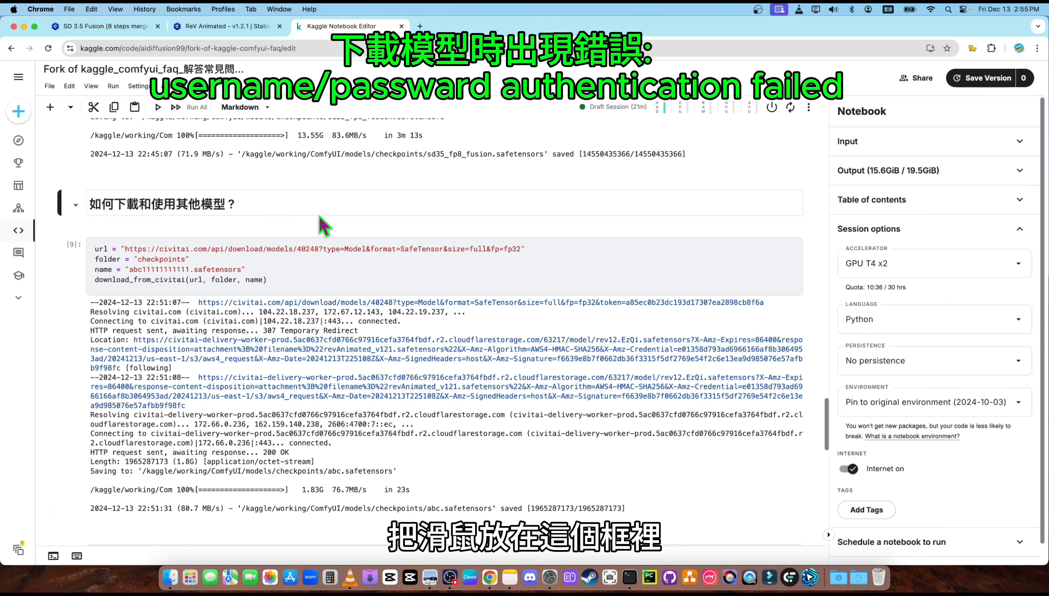
left_click(296, 278)
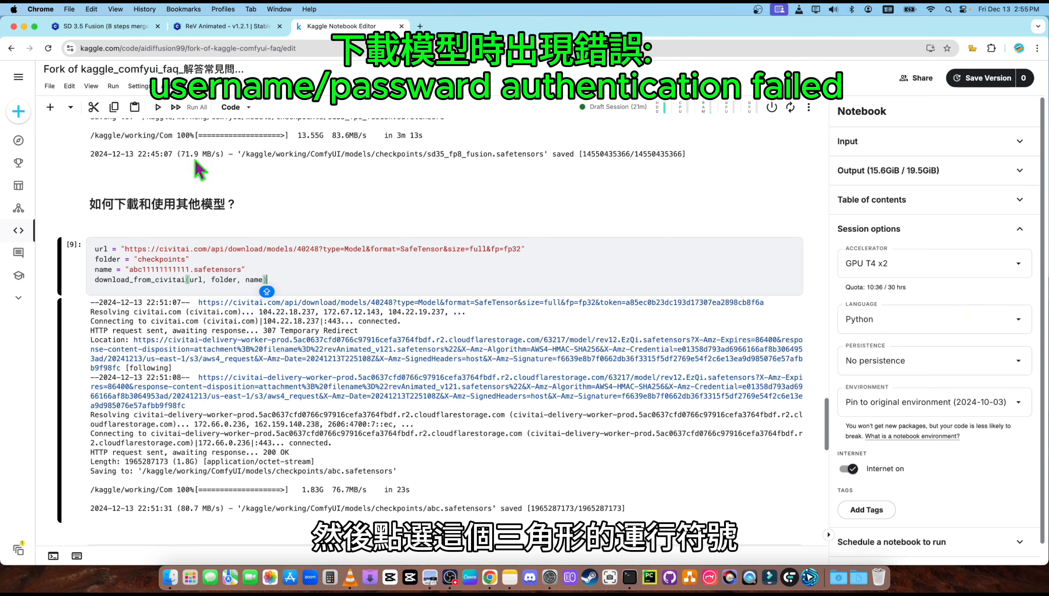
left_click(158, 107)
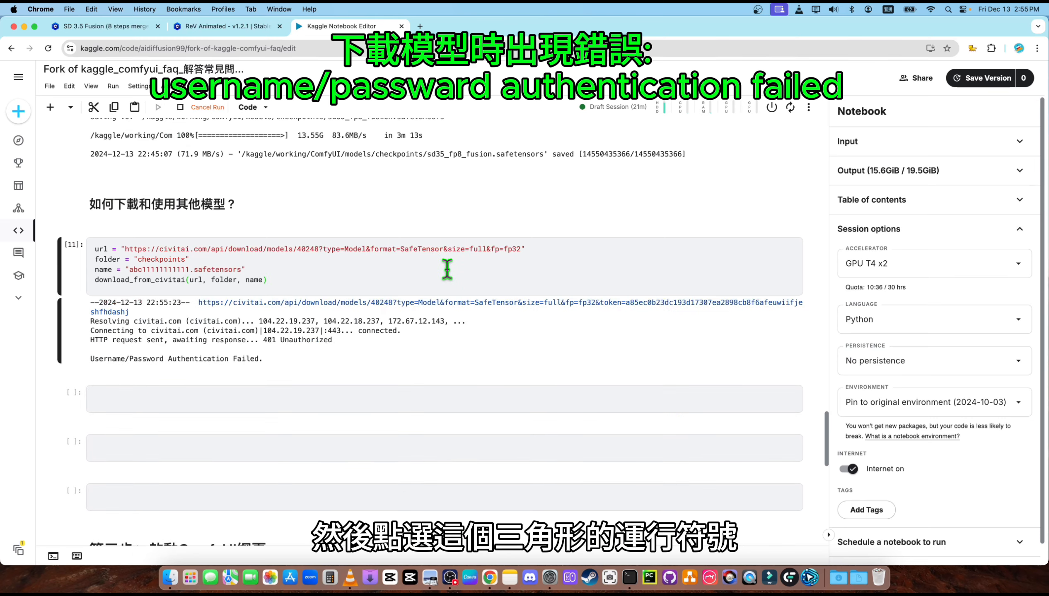
left_click_drag(92, 359, 290, 361)
left_click(118, 361)
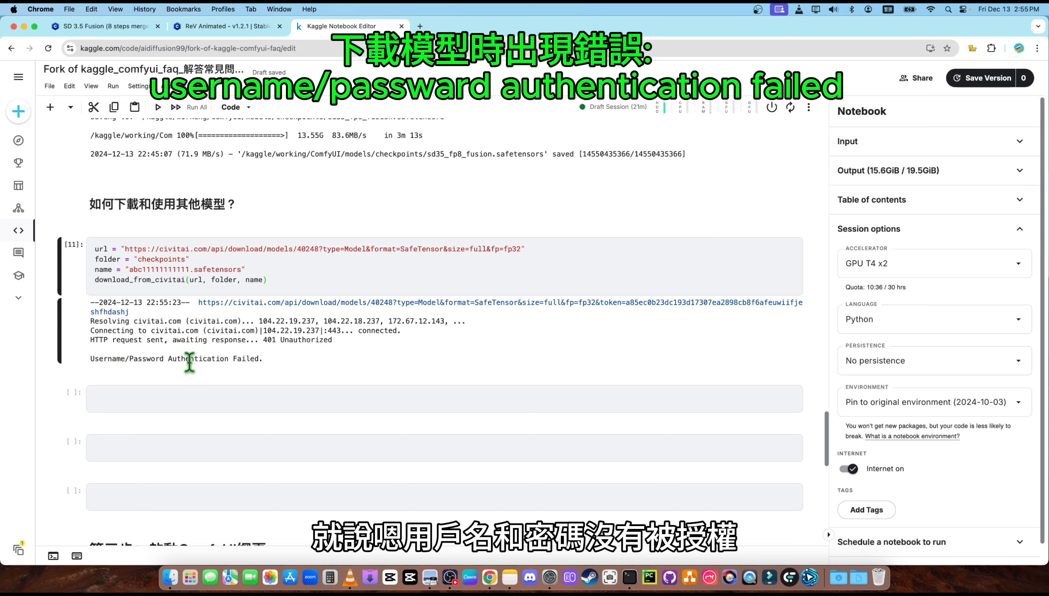
left_click_drag(167, 358, 303, 360)
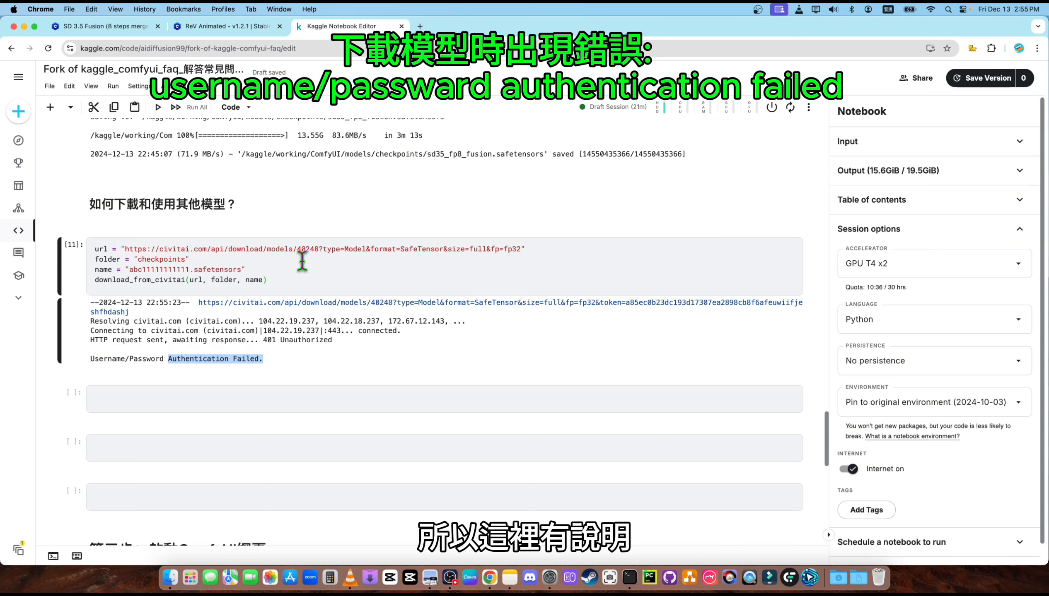
left_click(293, 273)
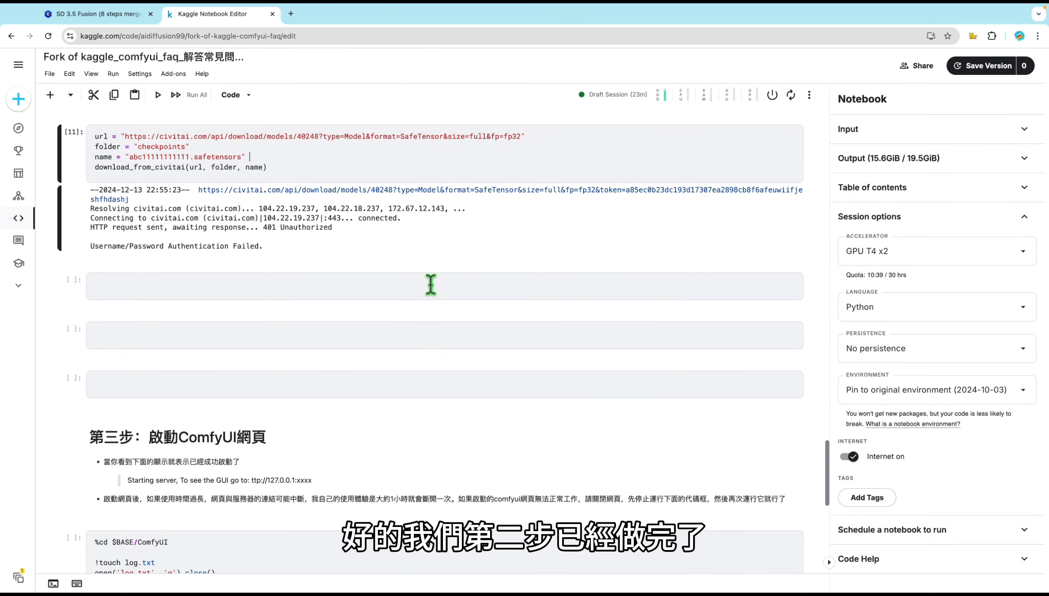
- Run the ComfyUI launch cell under the 第三步:啟動ComfyUI網頁 heading
scroll(430, 285, "down", 5)
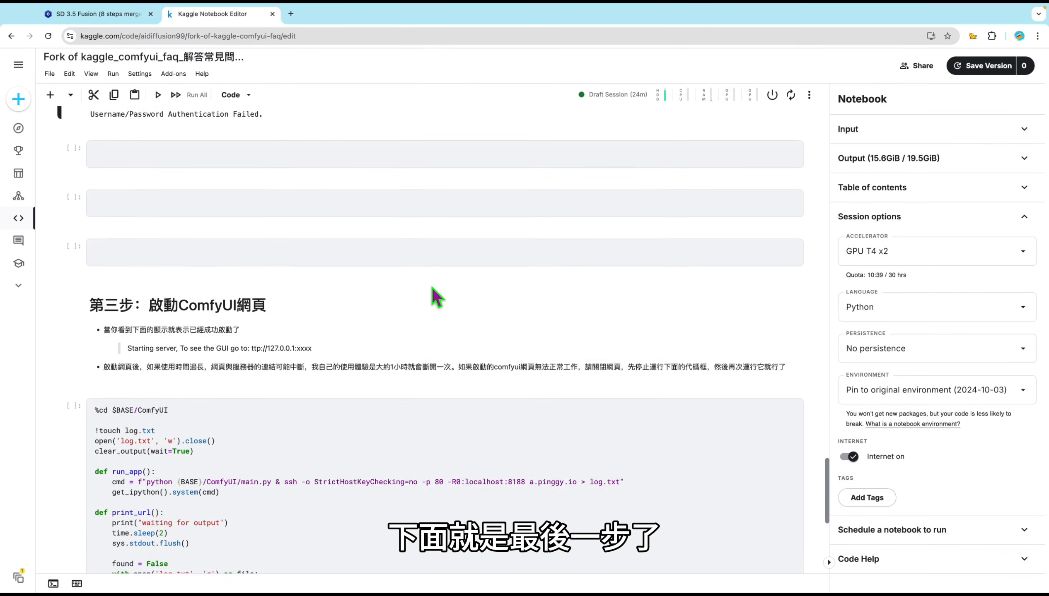
scroll(405, 282, "down", 2)
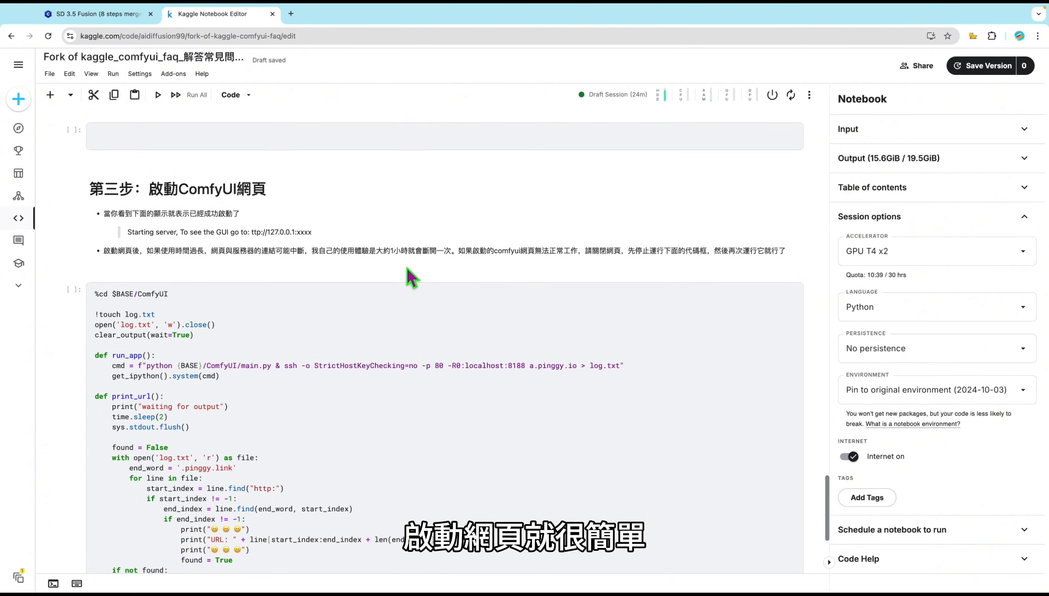
scroll(398, 279, "down", 1)
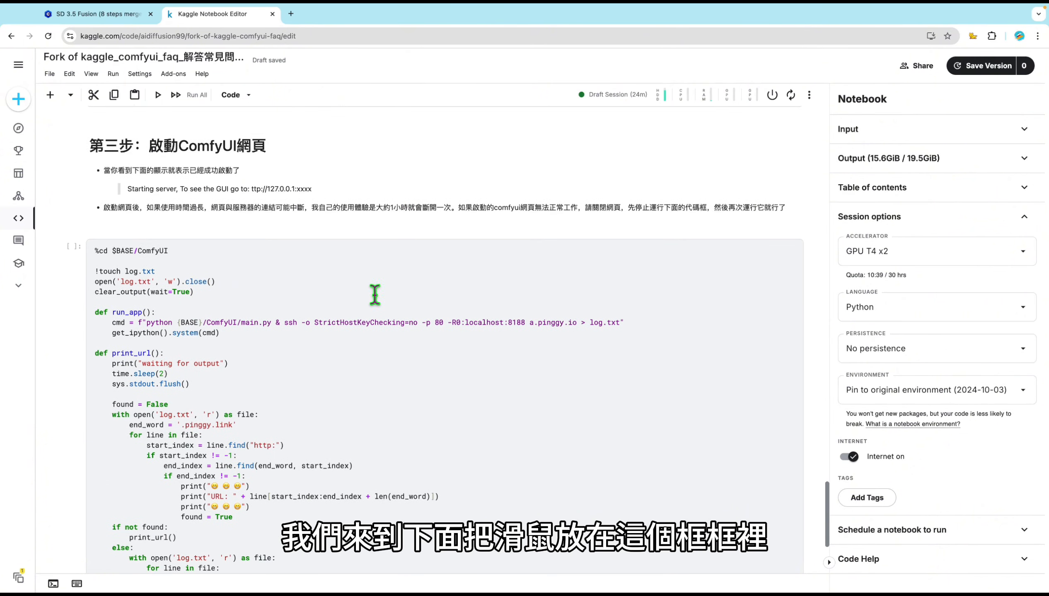
left_click(307, 275)
left_click(317, 284)
left_click(308, 293)
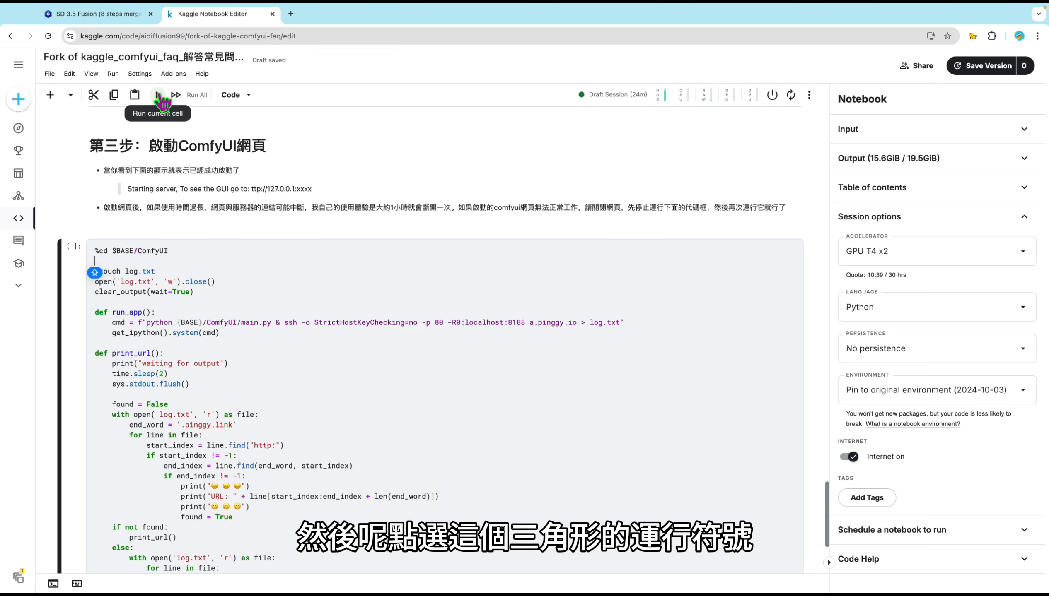
left_click(158, 96)
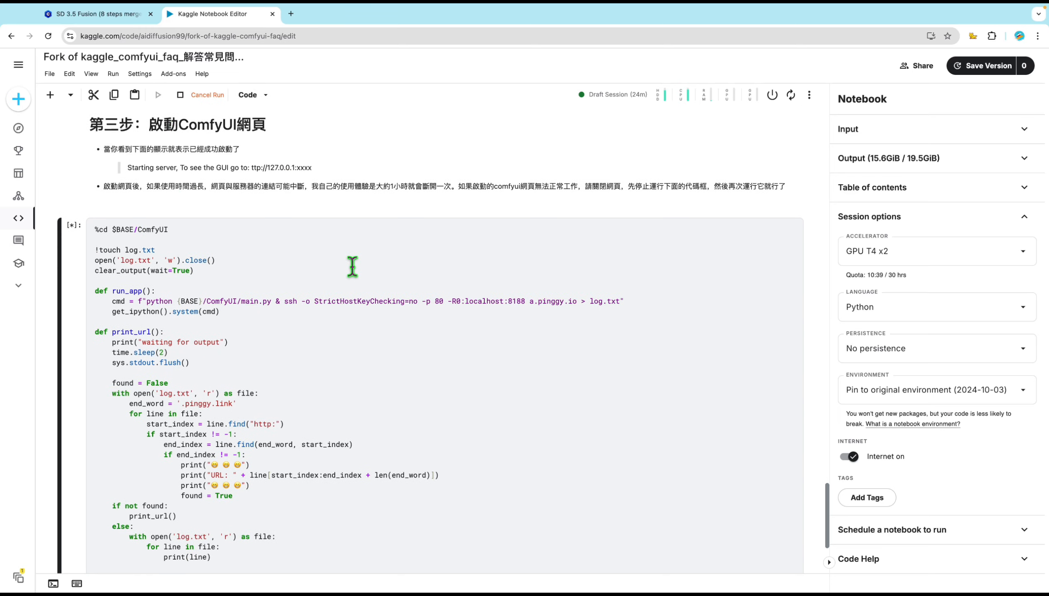
- Follow the launch cell's output through the plugin loading log down to its last line
scroll(352, 266, "down", 5)
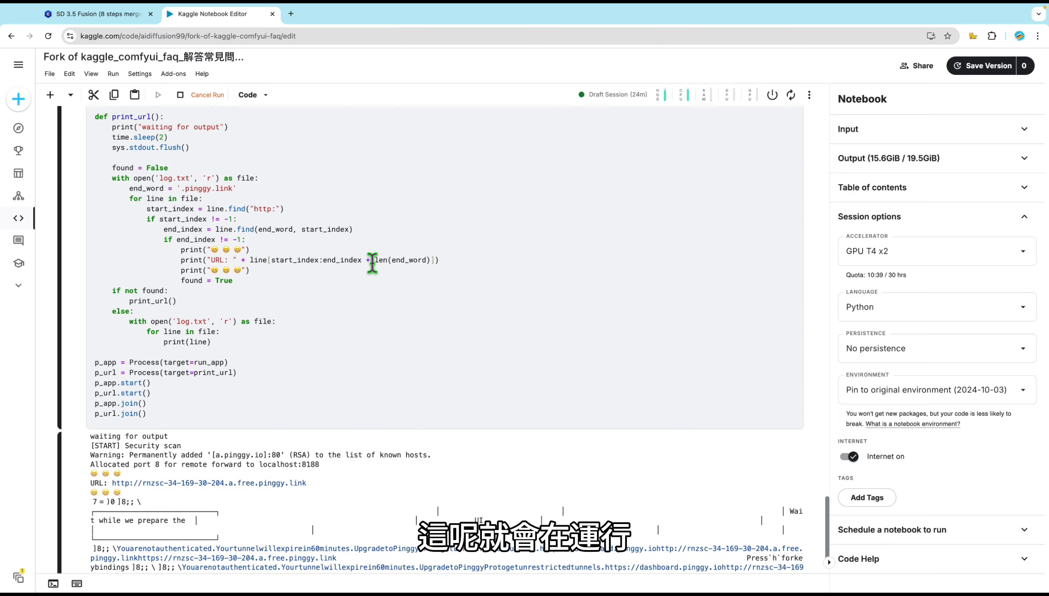
scroll(372, 264, "down", 4)
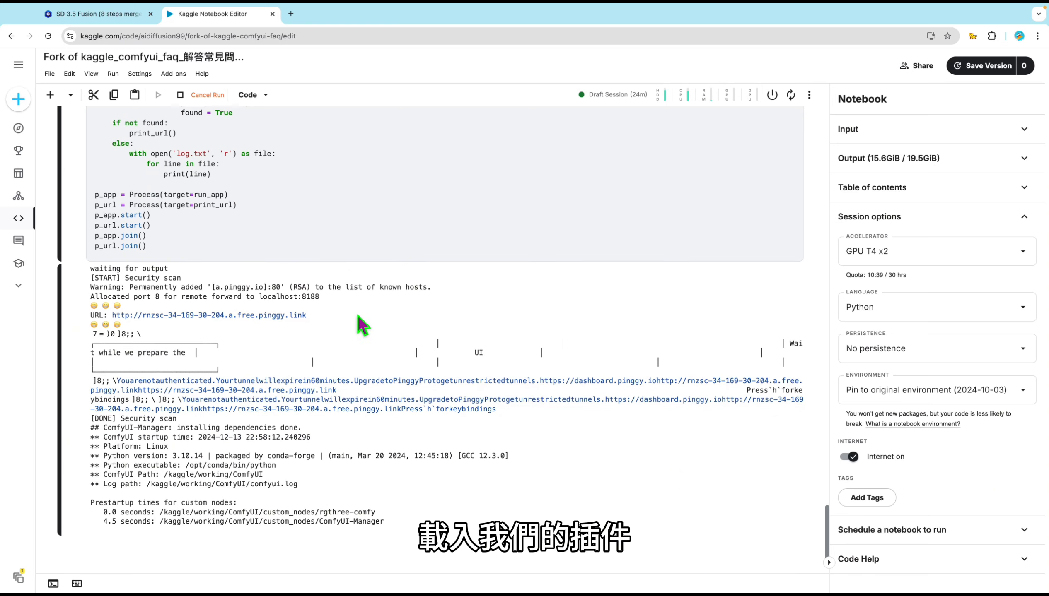
scroll(360, 314, "down", 1)
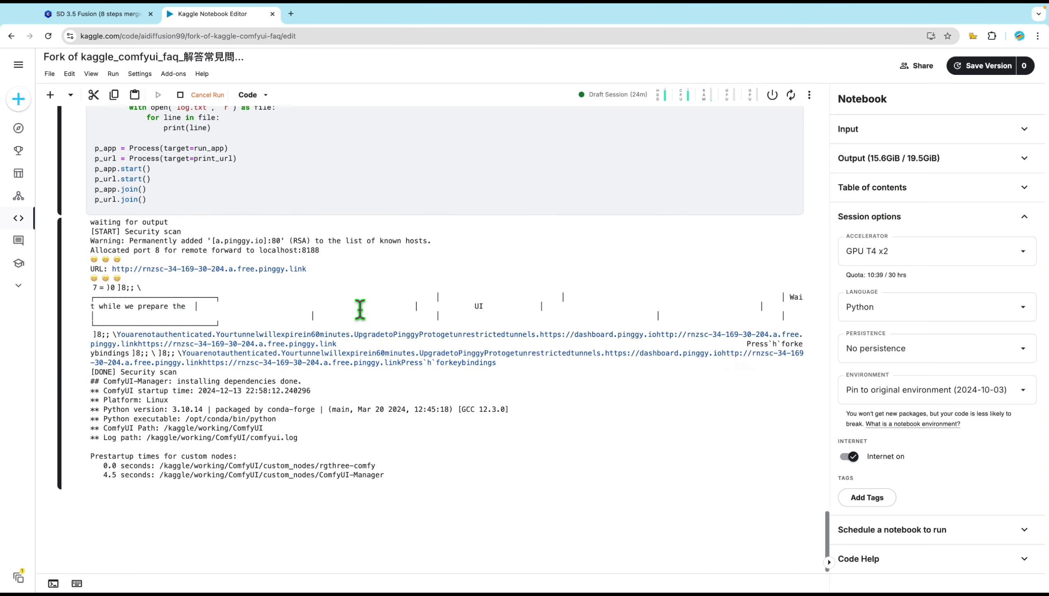
scroll(360, 309, "down", 1)
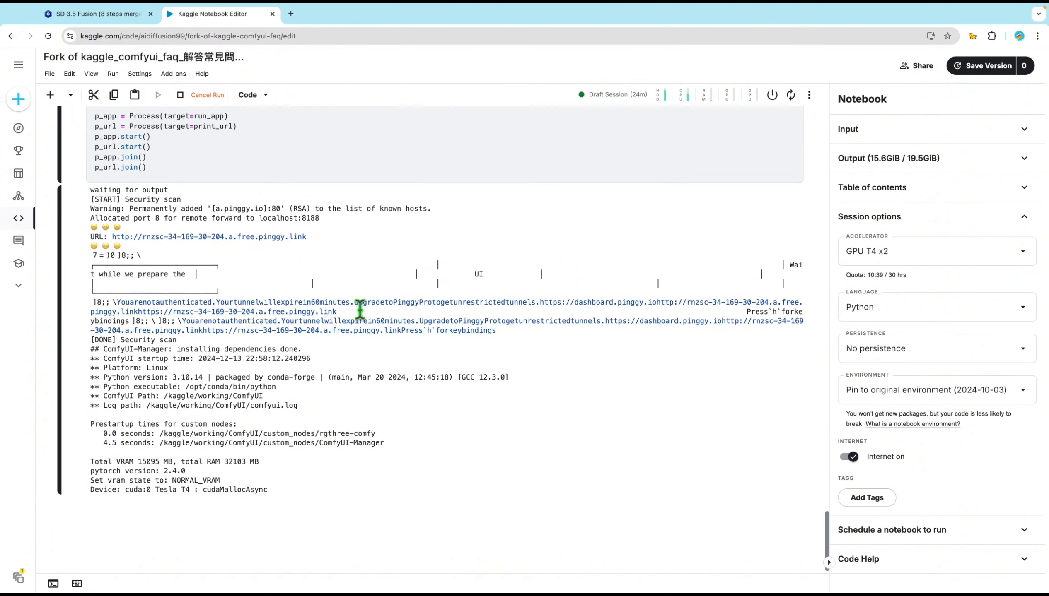
scroll(360, 310, "down", 1)
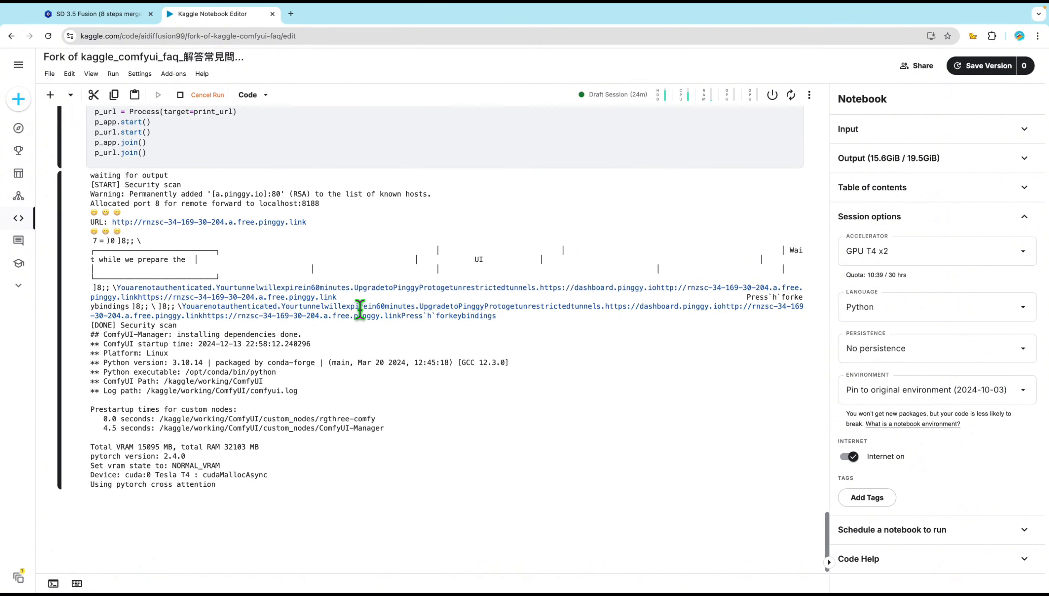
scroll(291, 366, "down", 1)
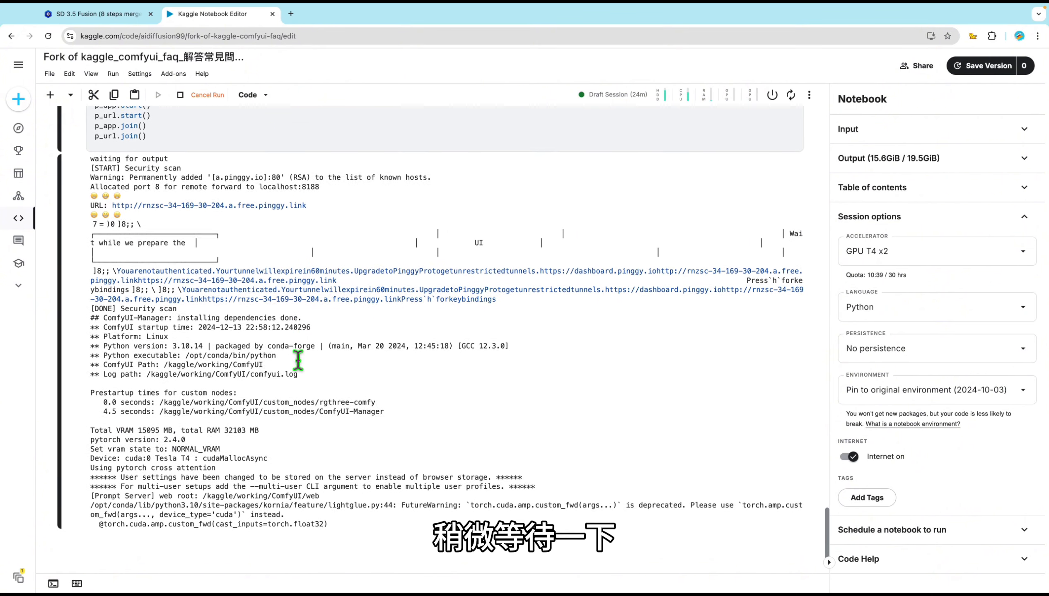
scroll(324, 357, "down", 2)
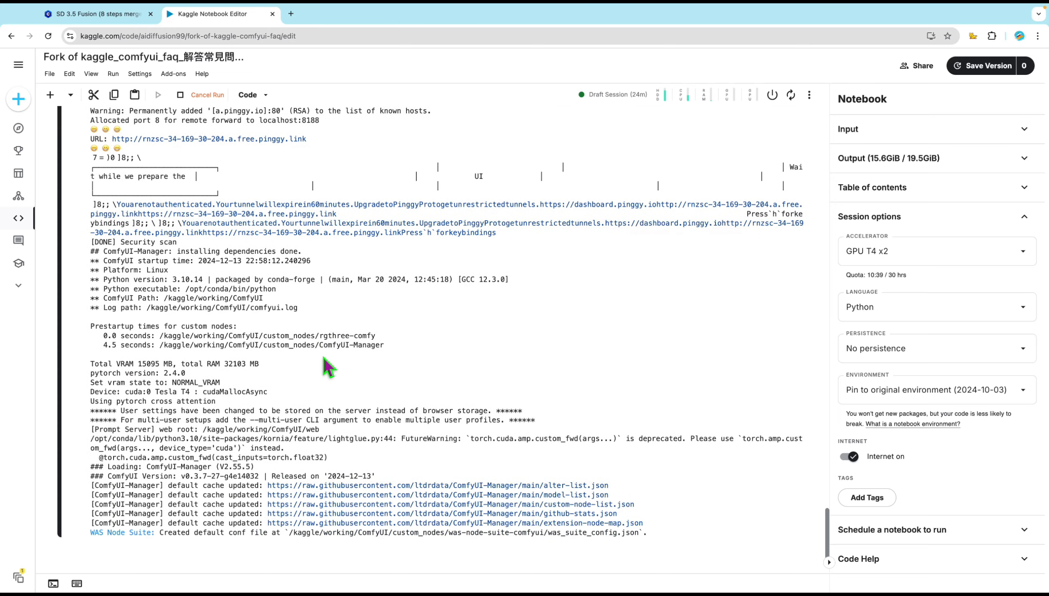
scroll(323, 357, "down", 2)
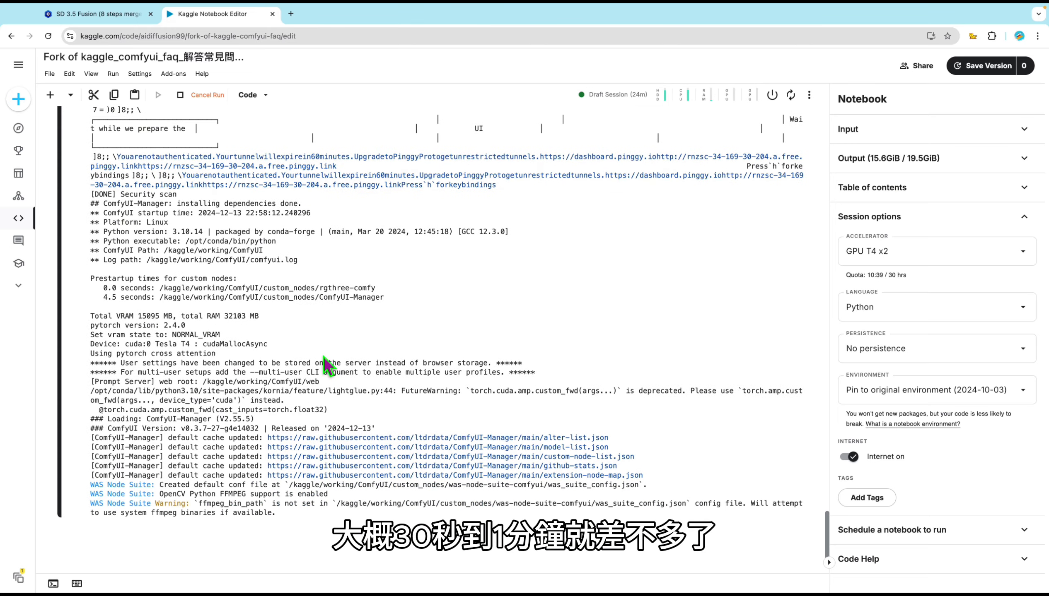
scroll(323, 357, "down", 4)
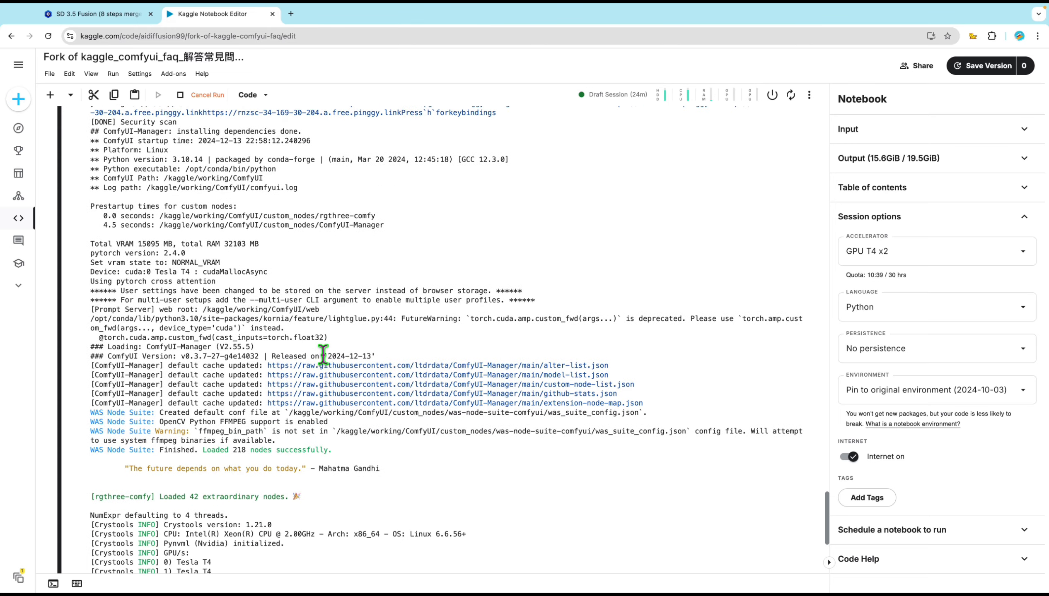
scroll(323, 357, "down", 5)
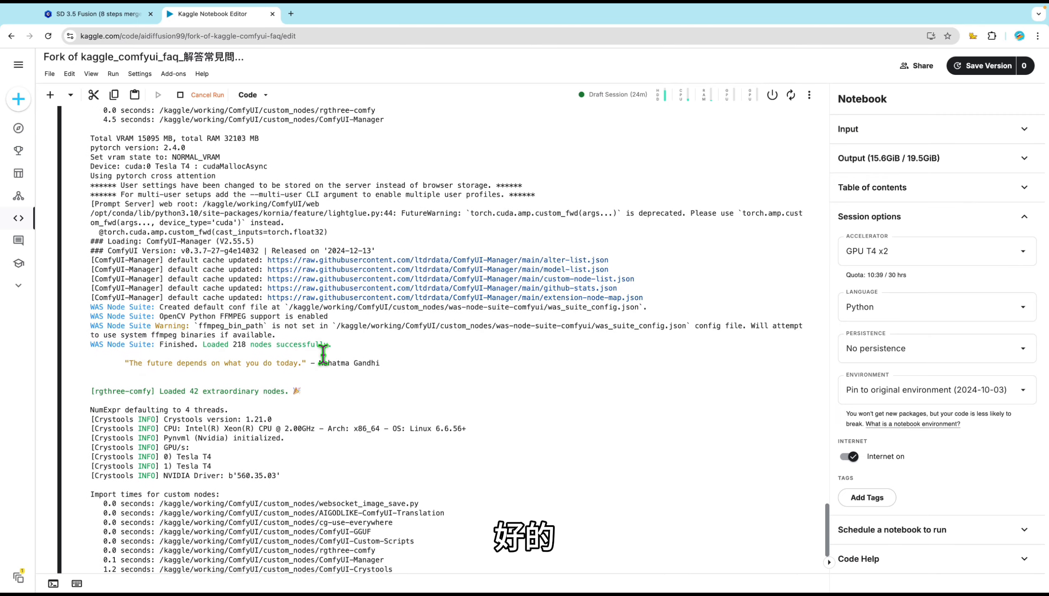
scroll(323, 357, "down", 4)
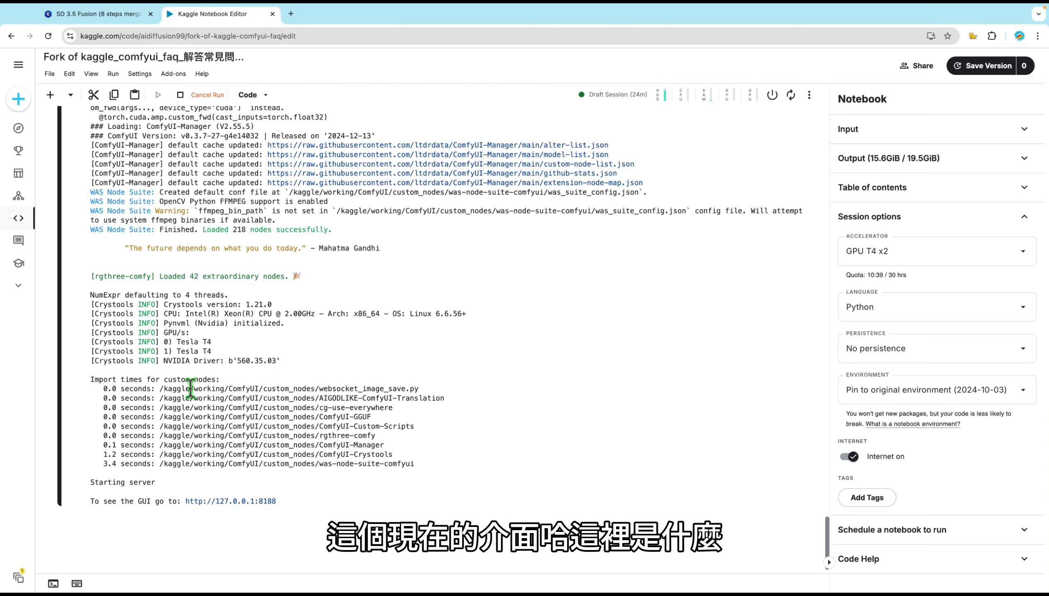
- Examine the preinstalled plugins listed under the custom-node import times, including ComfyUI-Manager, AIGODLIKE-ComfyUI-Translation and ComfyUI-GGUF
left_click_drag(174, 382, 405, 456)
left_click(287, 404)
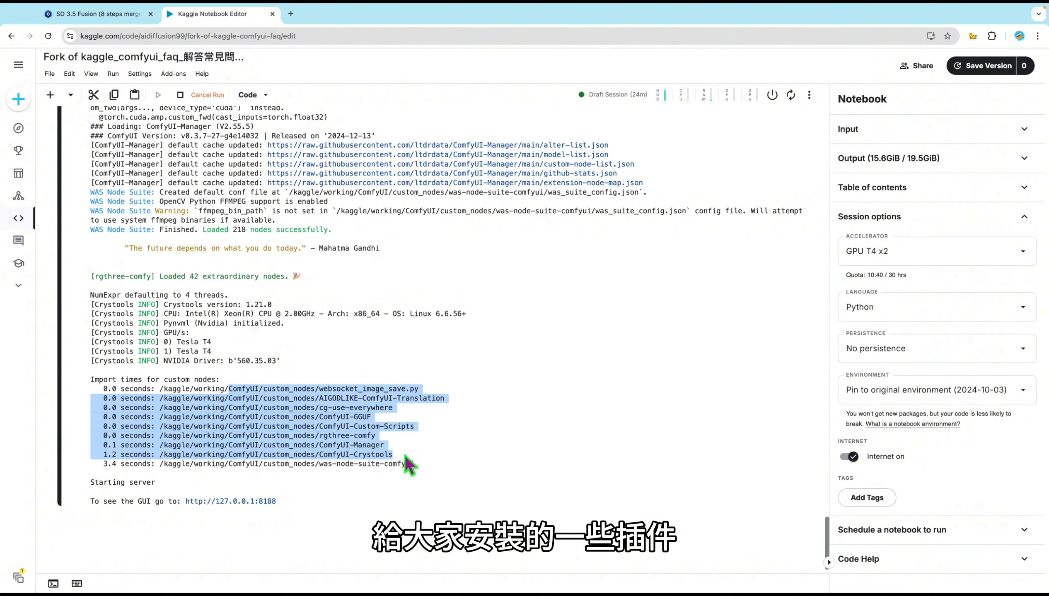
left_click(428, 464)
left_click_drag(320, 389, 428, 395)
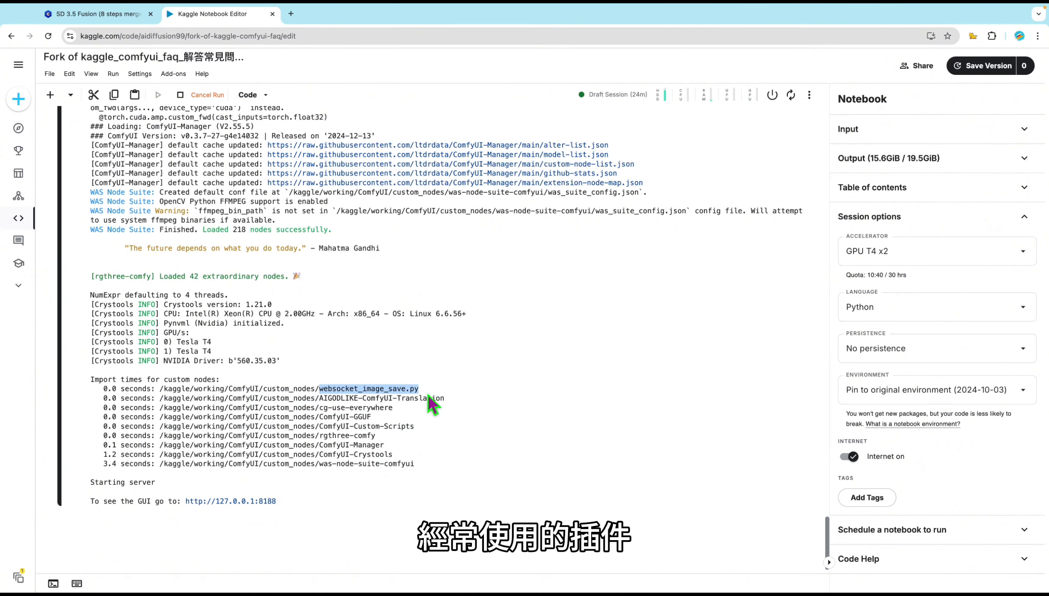
left_click_drag(320, 399, 422, 398)
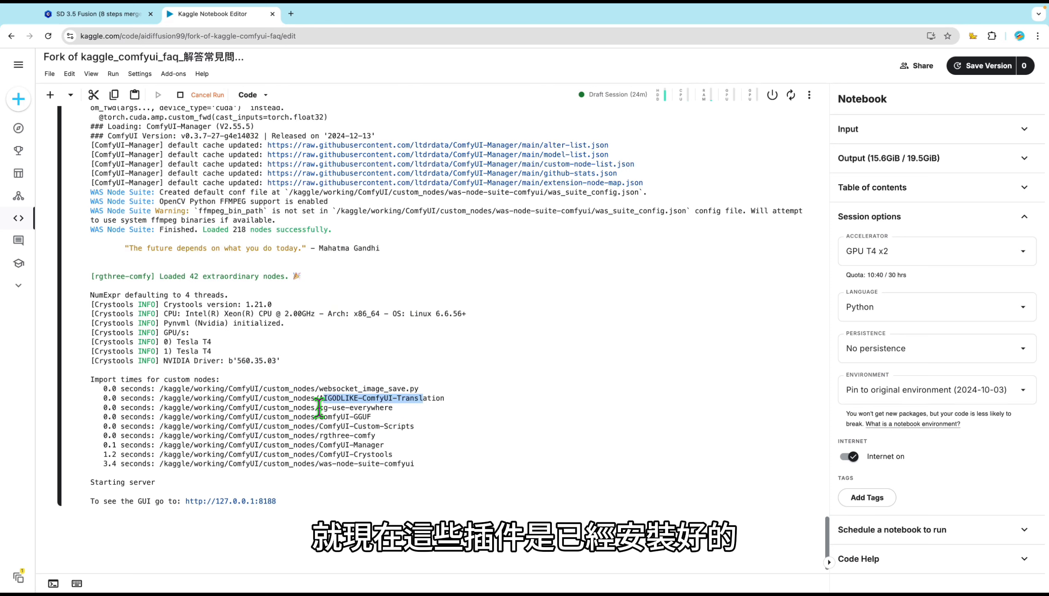
left_click_drag(319, 407, 372, 445)
left_click(376, 428)
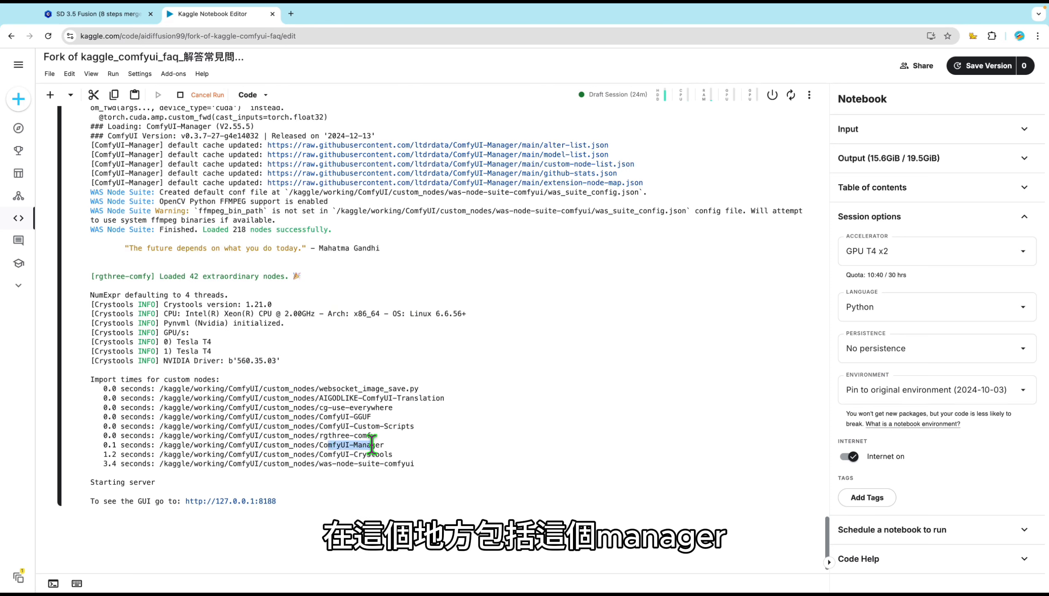
left_click(371, 403)
left_click_drag(400, 399, 415, 399)
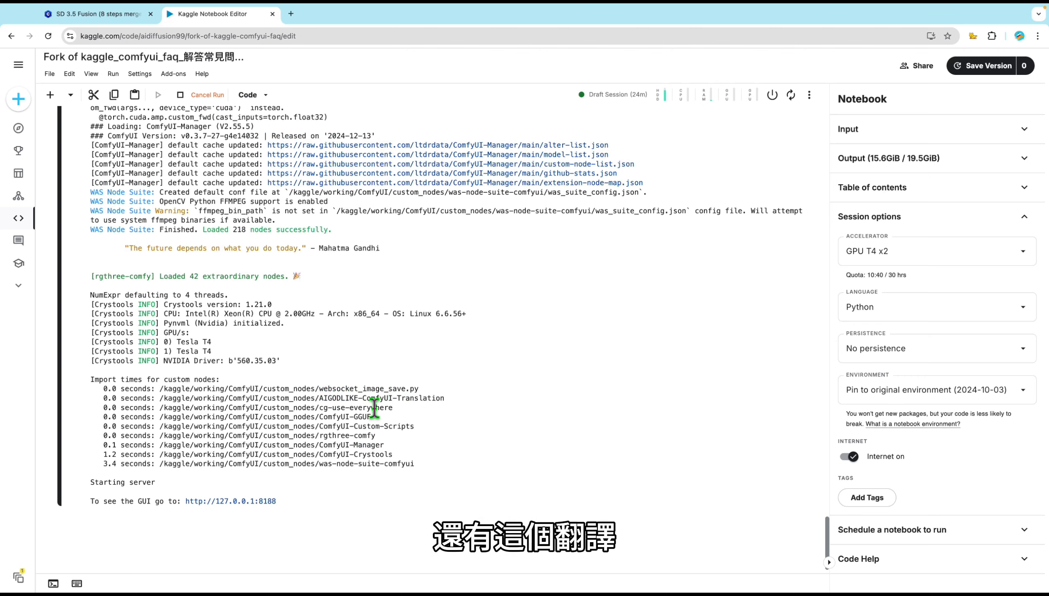
left_click_drag(349, 417, 380, 419)
- Open the pinggy.link URL printed between the smiley rows in the launch cell's output
scroll(414, 425, "up", 15)
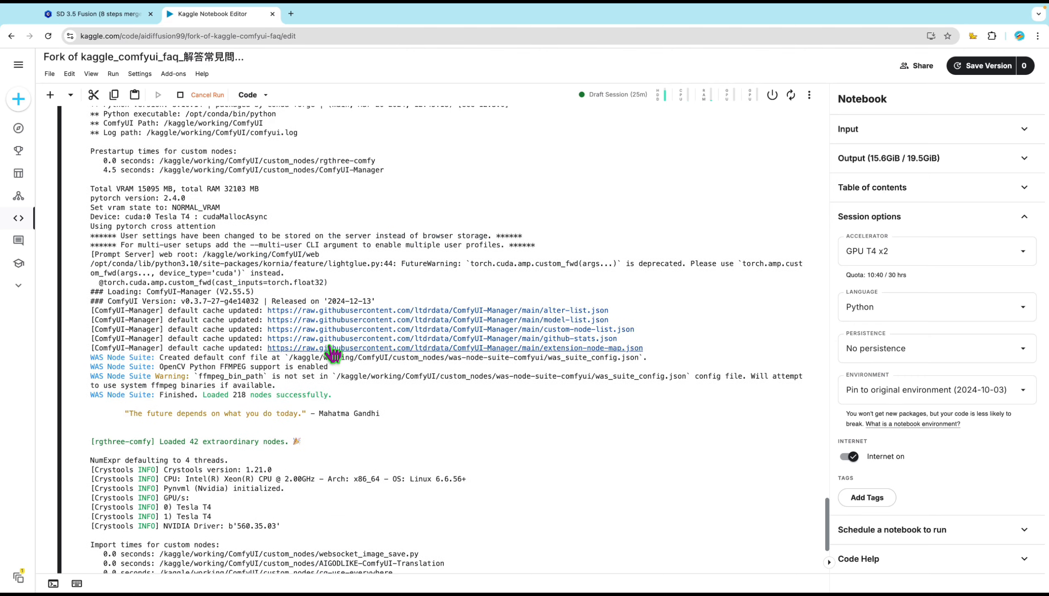
scroll(335, 359, "up", 3)
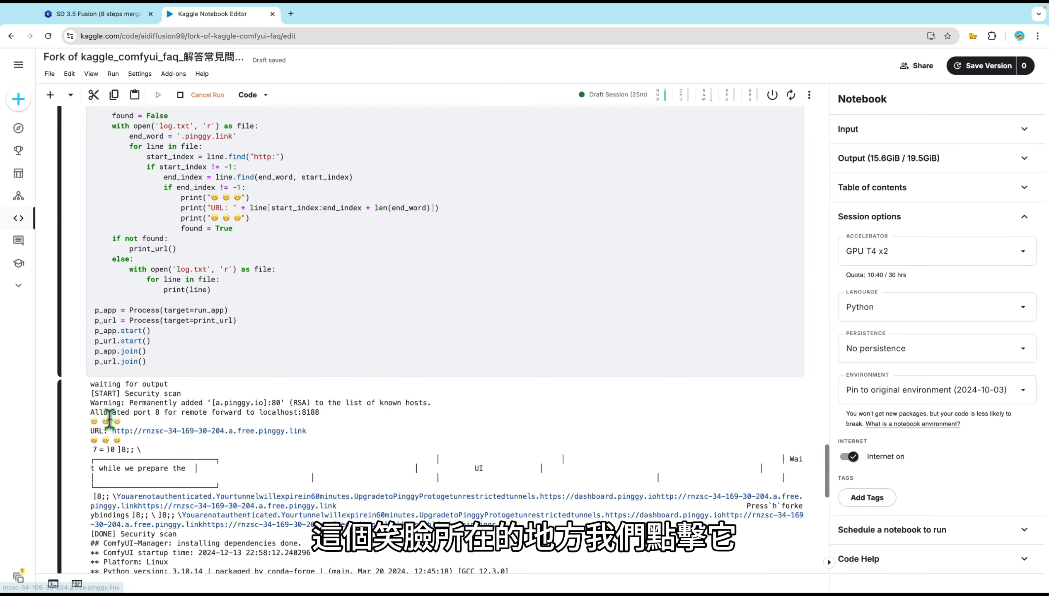
left_click(126, 433)
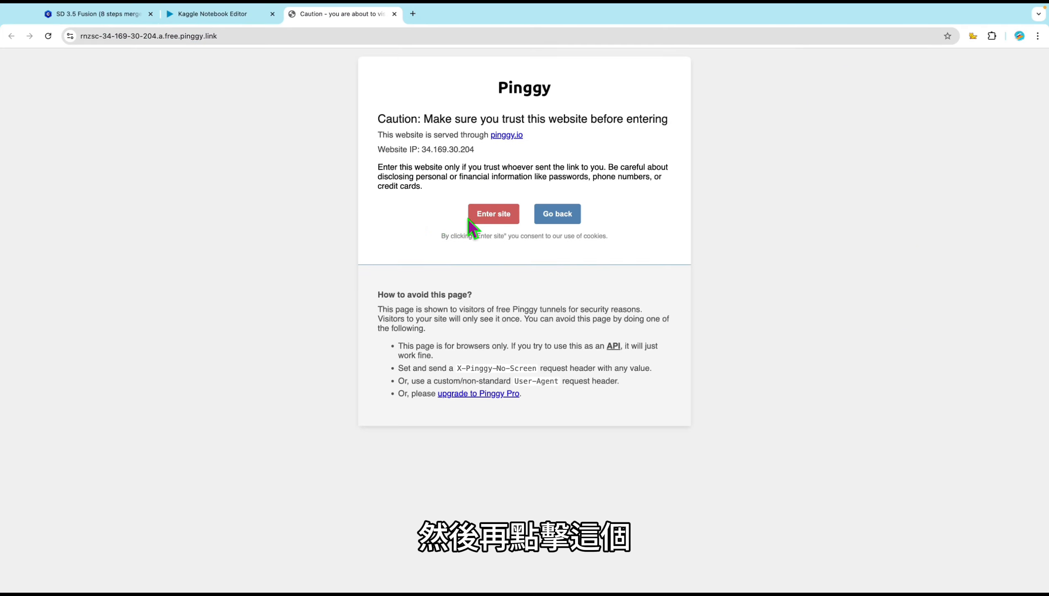
- Enter the ComfyUI site past Pinggy's caution page
left_click(496, 214)
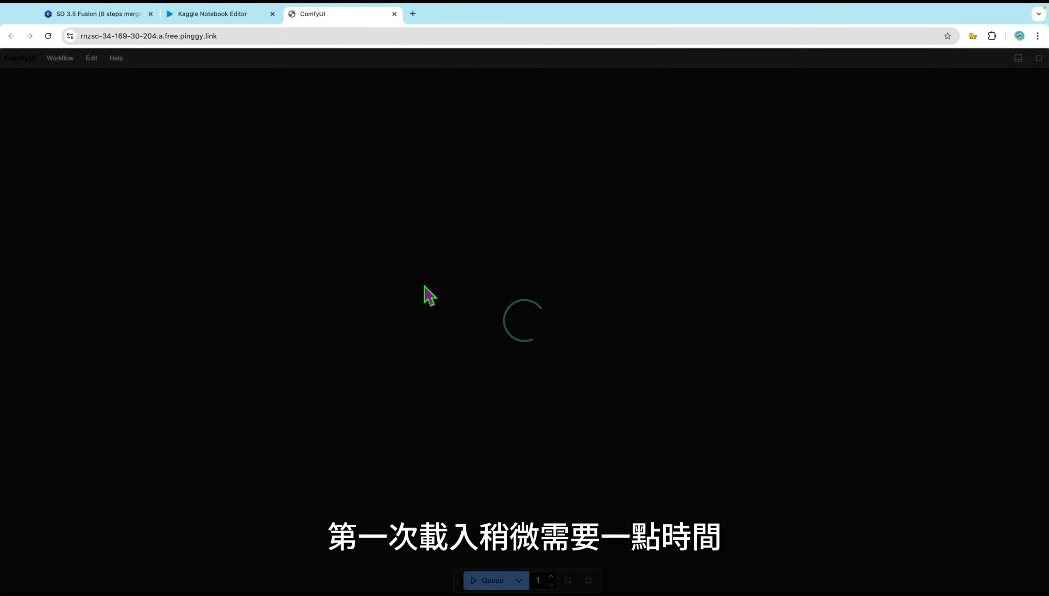
- Switch to the Kaggle notebook and review the running launch cell from its code down to the end of its output
left_click(219, 18)
scroll(356, 276, "up", 10)
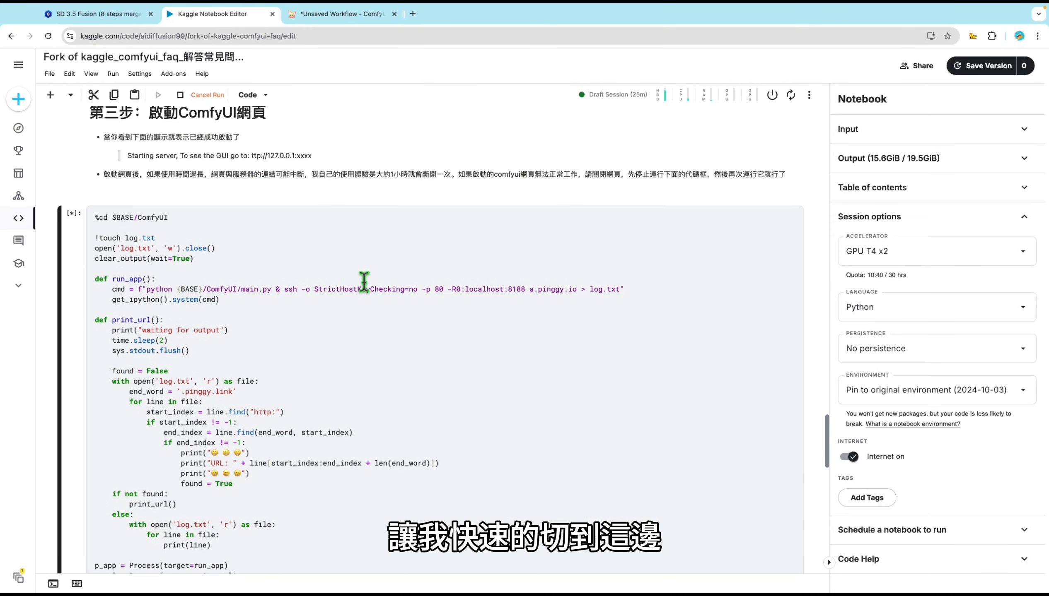
left_click(239, 252)
left_click_drag(158, 243, 129, 253)
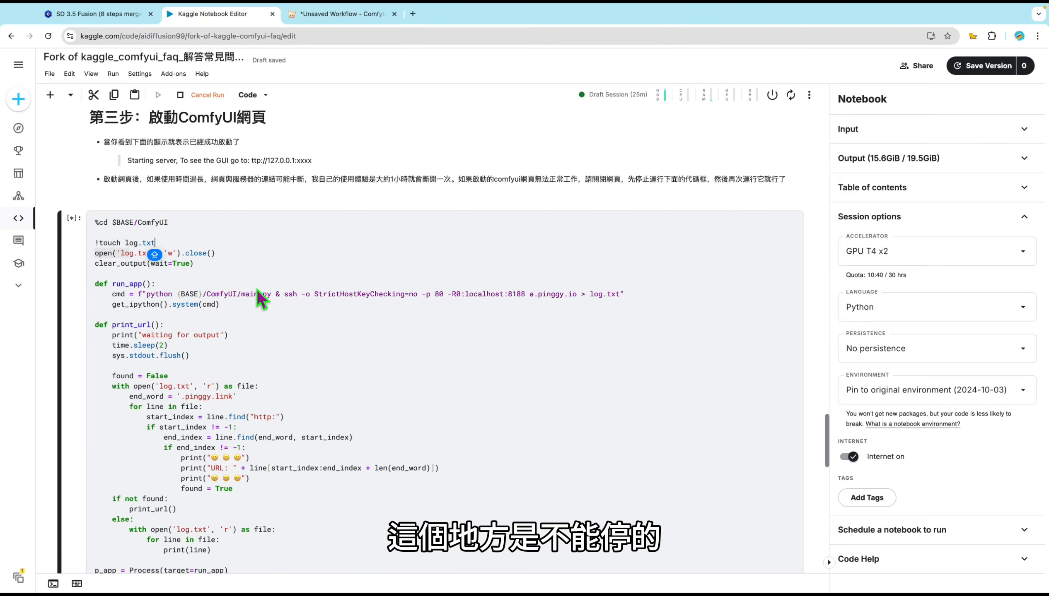
scroll(256, 289, "down", 10)
scroll(300, 299, "down", 10)
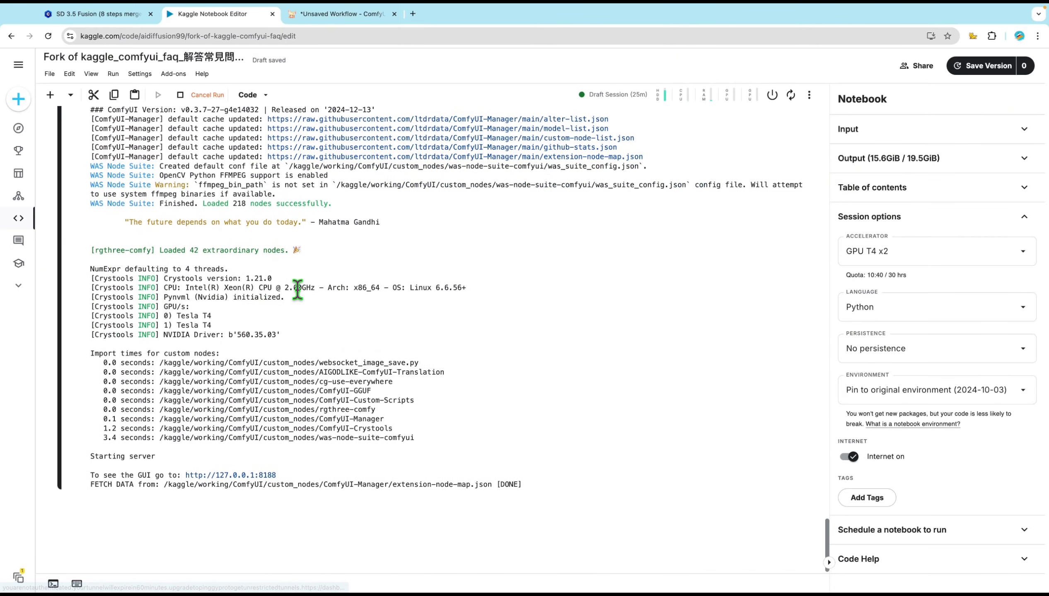
- Return to the ComfyUI page and look over the default workflow's nodes on the canvas
left_click(339, 15)
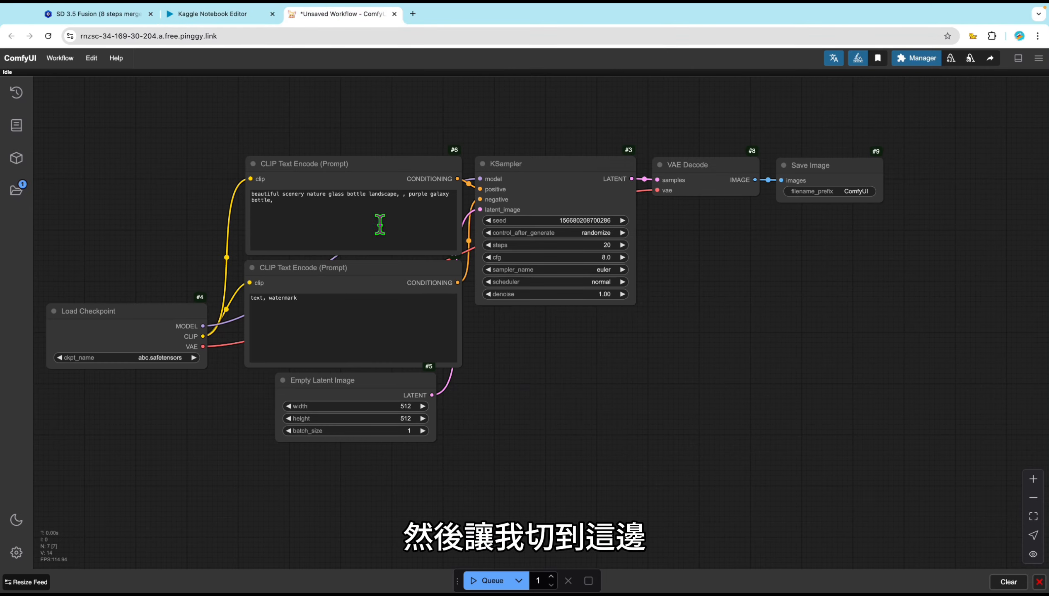
scroll(688, 362, "down", 3)
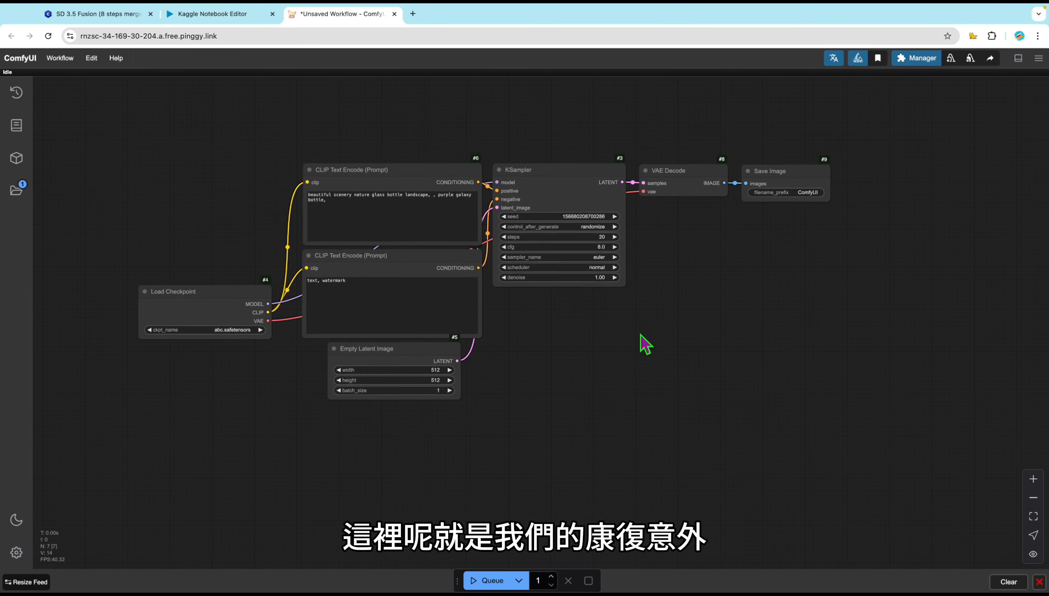
scroll(641, 343, "up", 1)
scroll(597, 339, "up", 3)
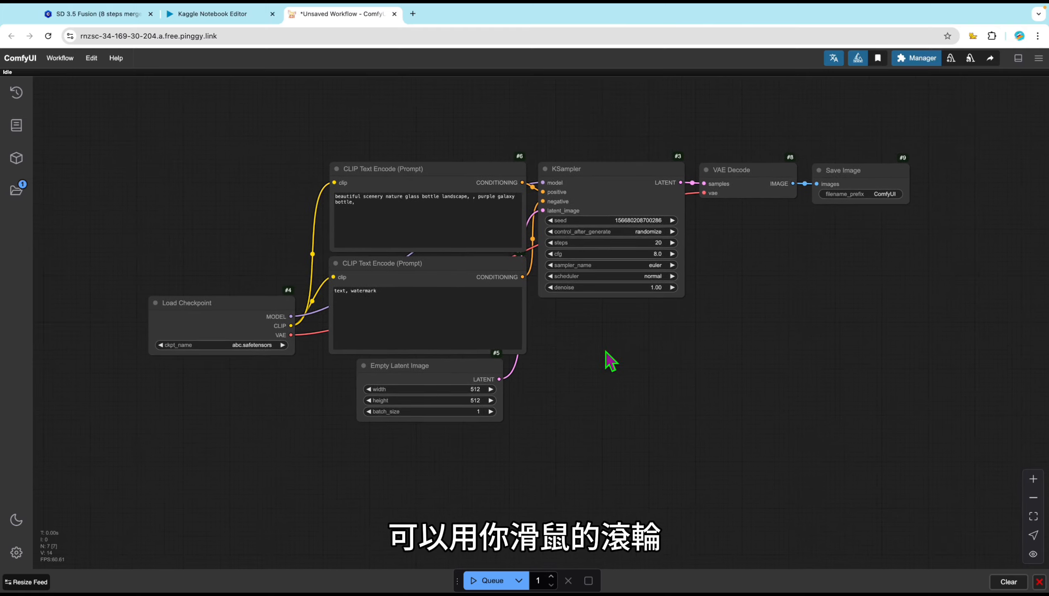
scroll(601, 343, "up", 1)
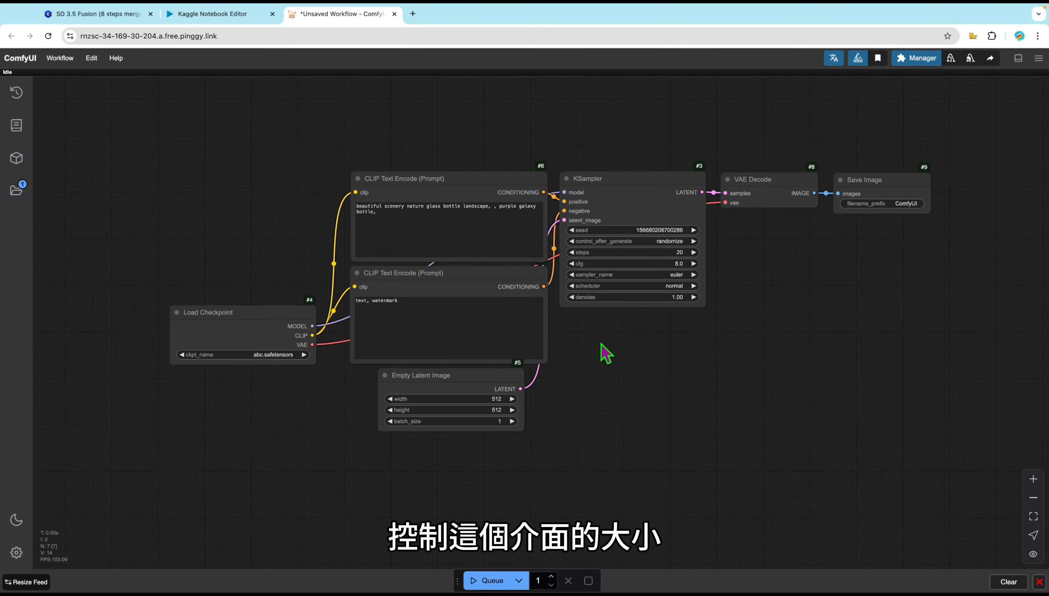
left_click_drag(604, 350, 590, 347)
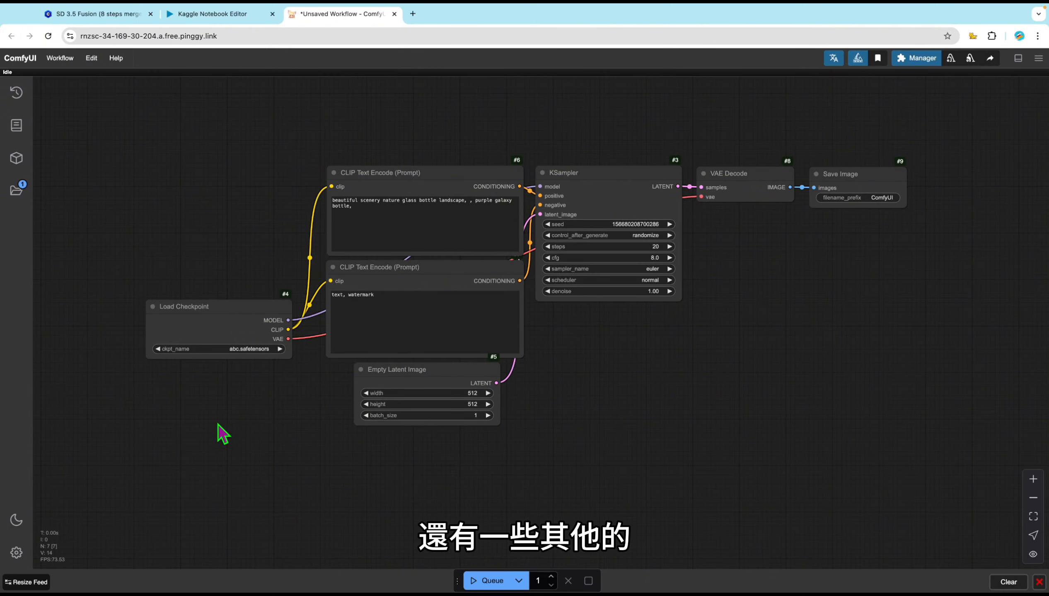
- In the Comfy settings, enable Save legacy menu's position and reselect Top for Use new menu
left_click(16, 553)
left_click(776, 129)
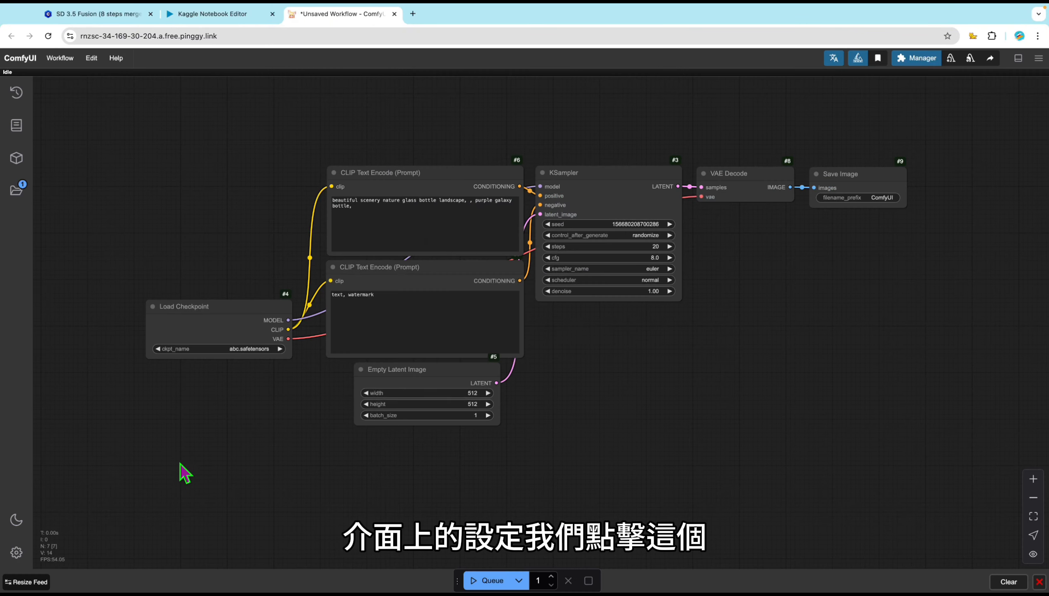
left_click(16, 553)
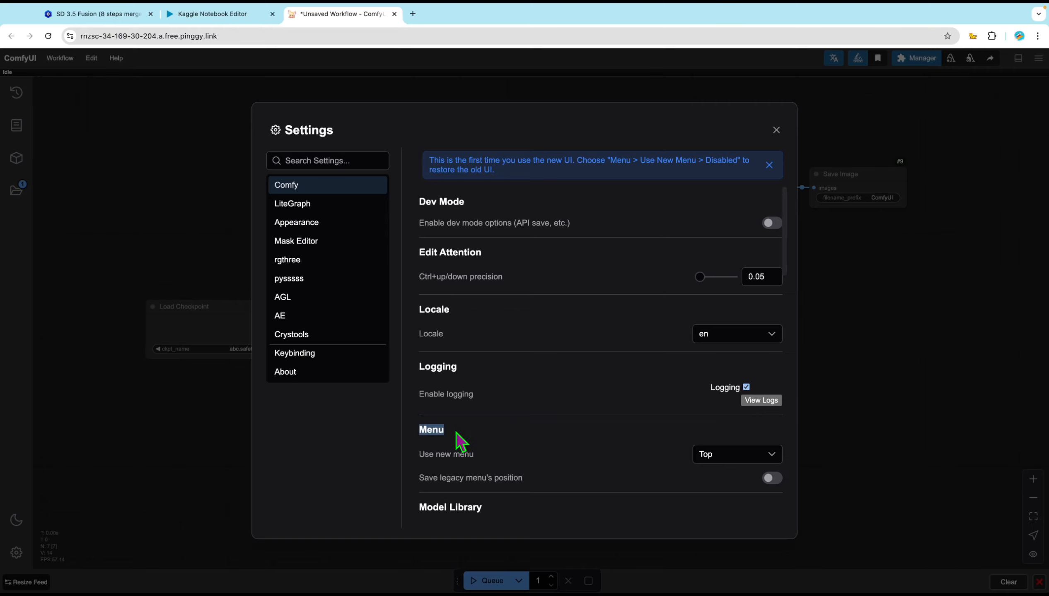
double_click(433, 429)
left_click(433, 430)
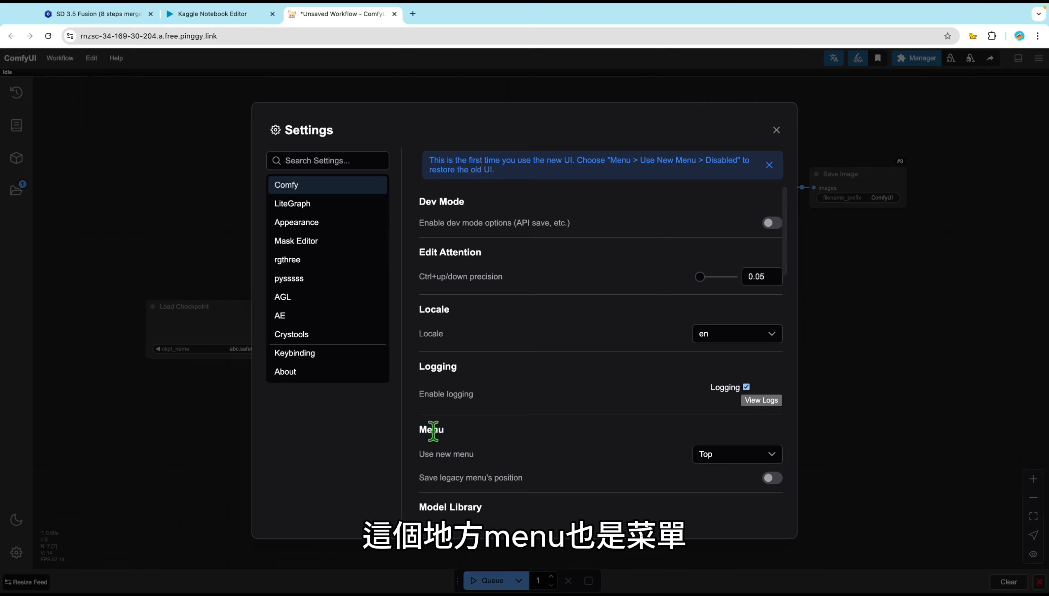
left_click(771, 479)
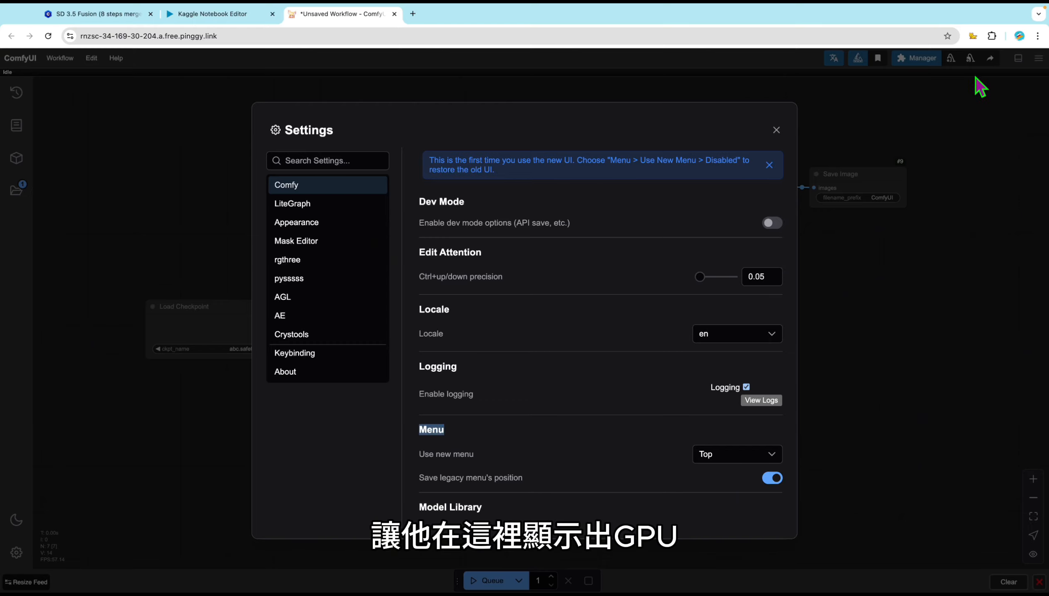
left_click(771, 458)
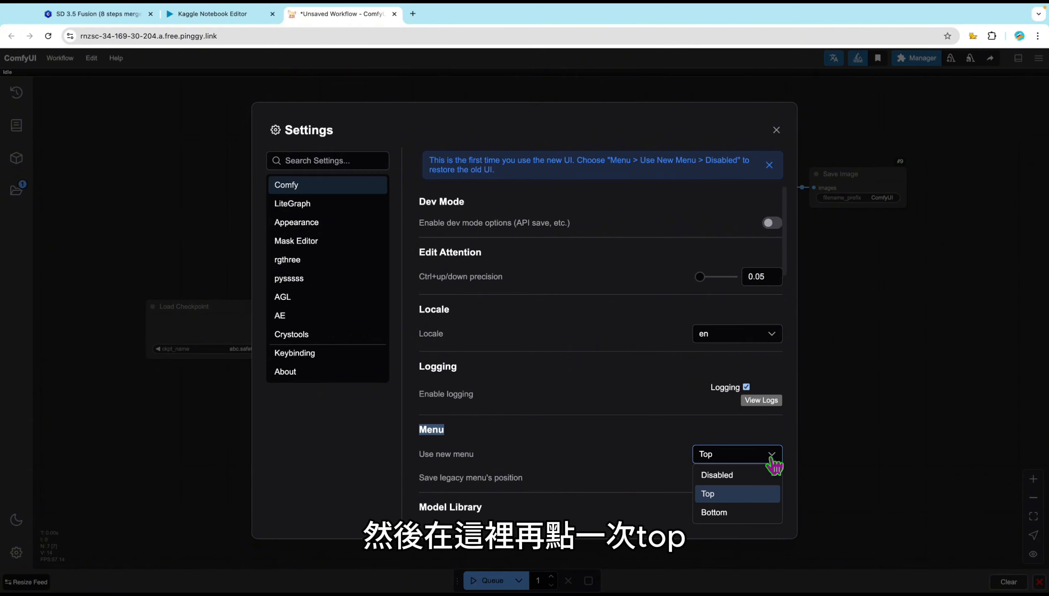
left_click(714, 495)
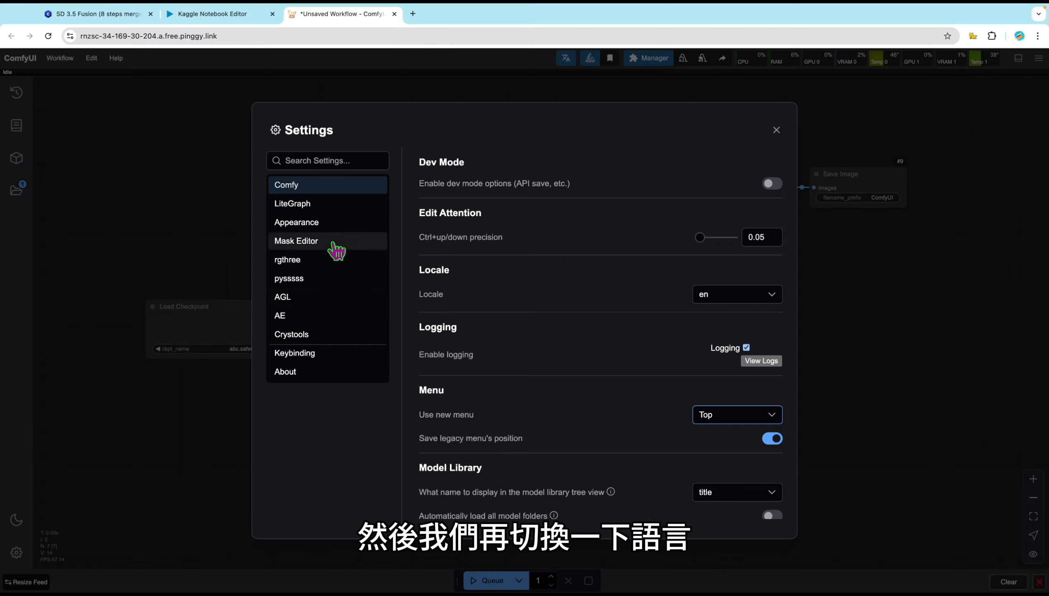
- Set the AGL translation language to 繁體中文 [Traditional Chinese] in the settings
left_click(286, 305)
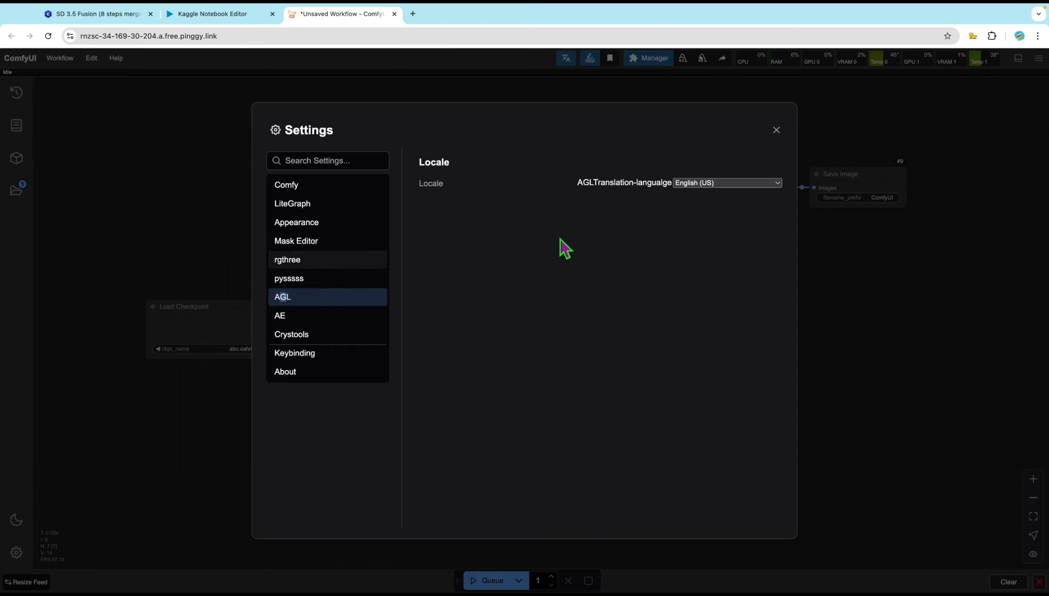
left_click(712, 184)
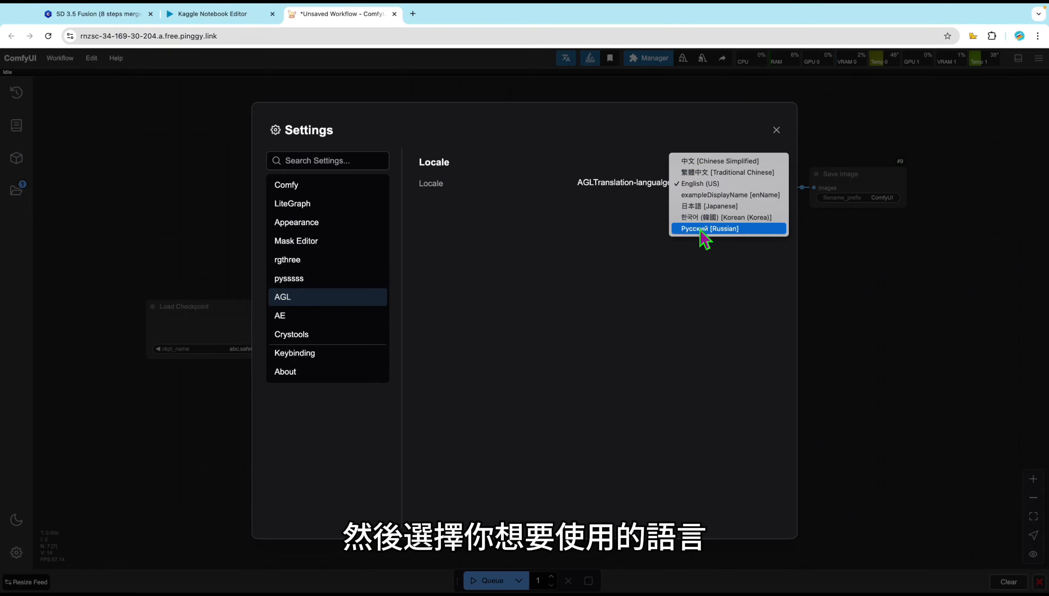
left_click(703, 174)
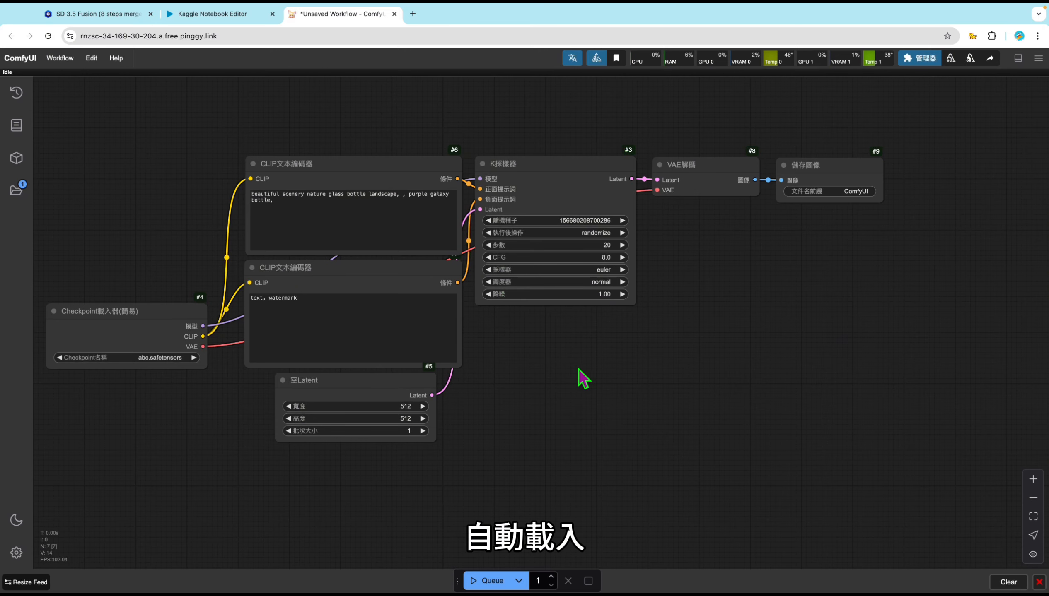
left_click_drag(578, 369, 636, 374)
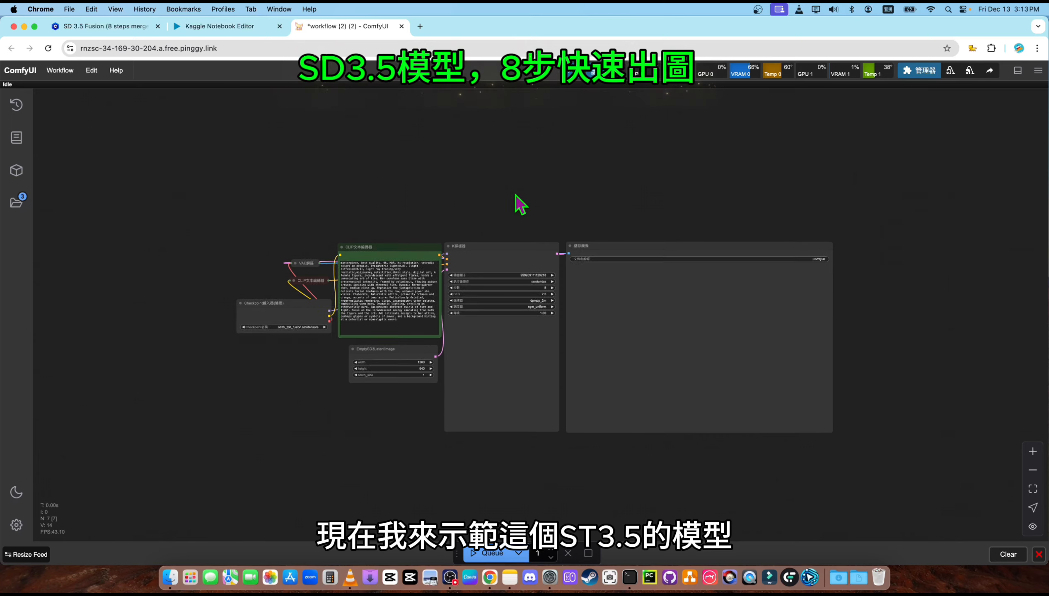
- Clear the current workflow so that the canvas is empty
left_click_drag(514, 194, 501, 192)
scroll(501, 192, "up", 1)
mouse_move(482, 174)
left_mouse_down()
mouse_move(506, 187)
mouse_move(507, 168)
mouse_move(472, 154)
mouse_move(474, 183)
left_mouse_up()
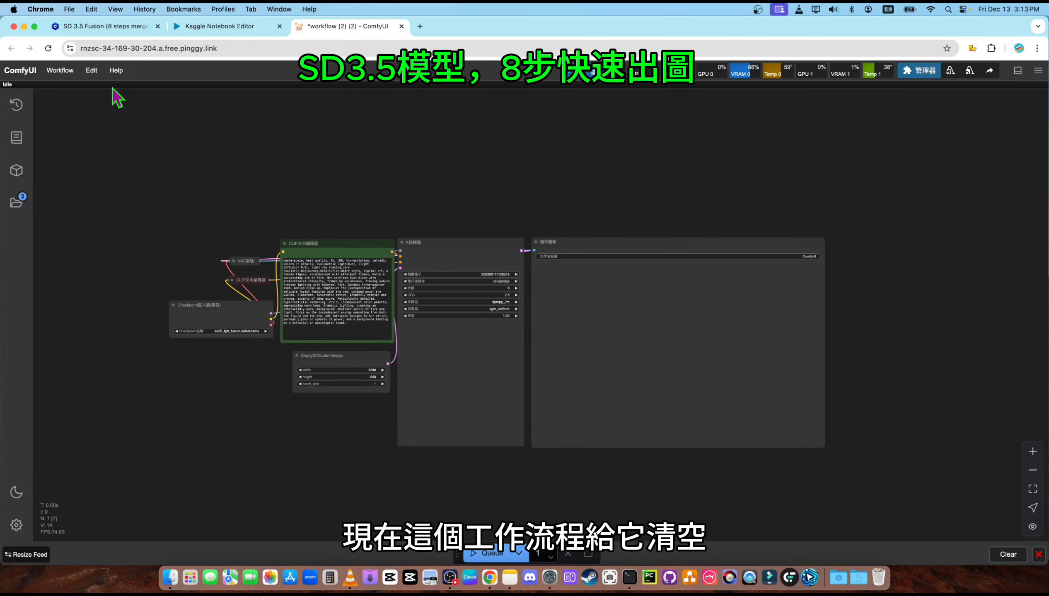
left_click(91, 71)
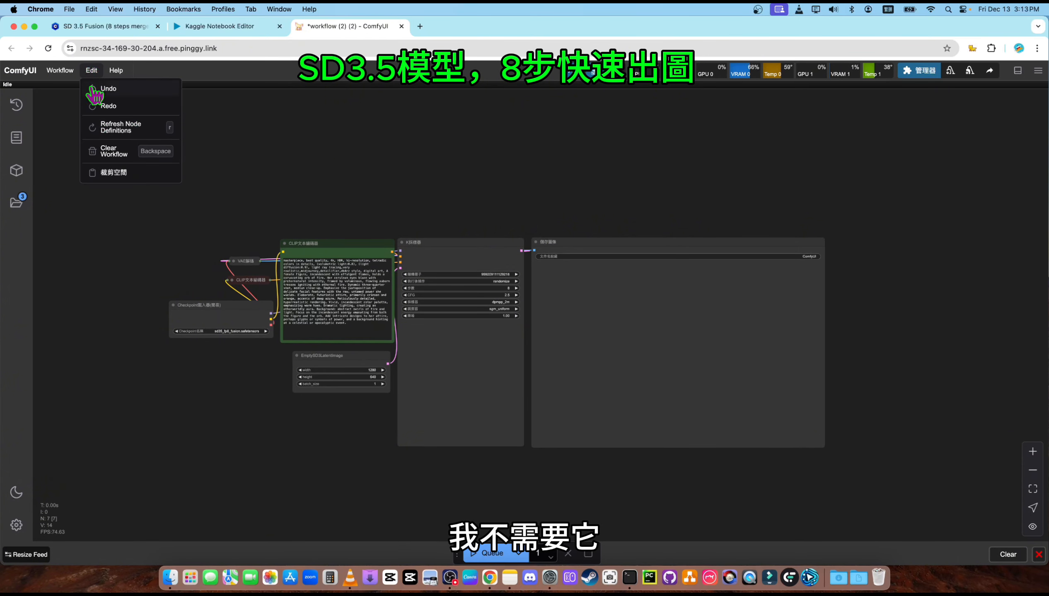
left_click(114, 152)
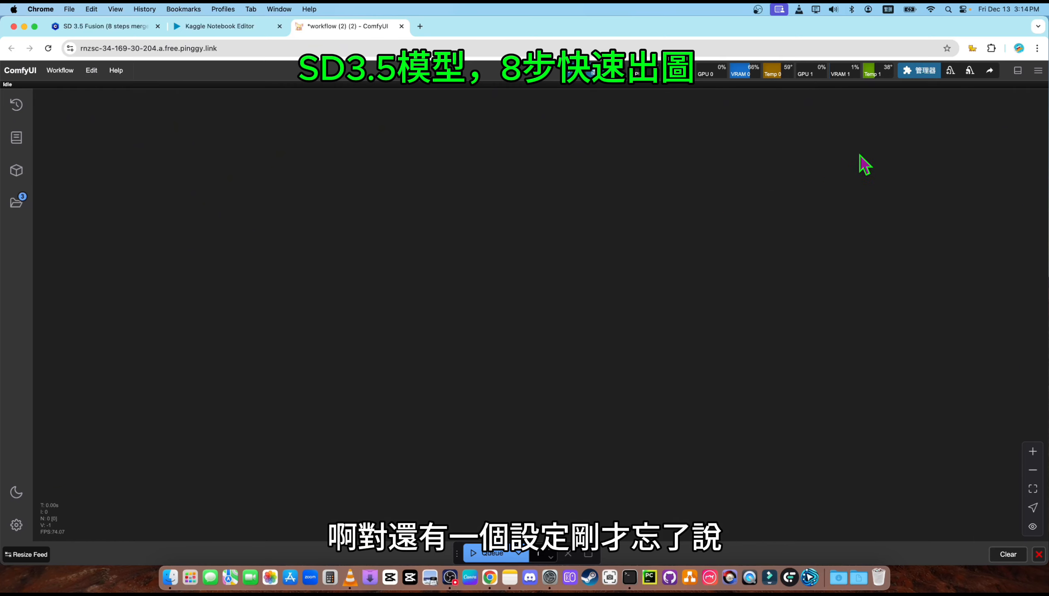
- Choose Latent2RGB(快) as the preview method (預覽方法) in the ComfyUI manager and close the manager
left_click(923, 72)
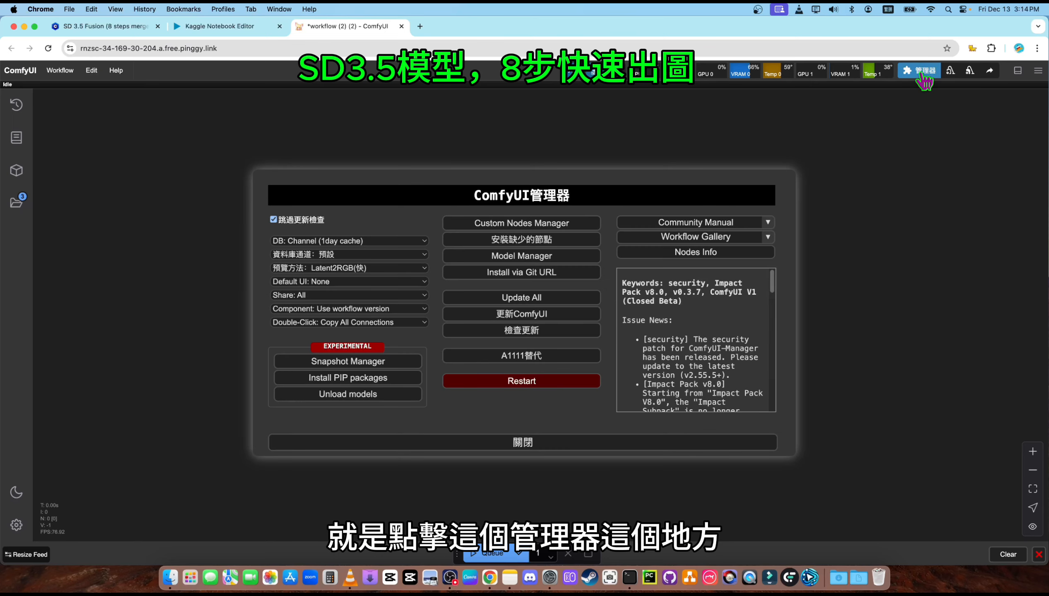
left_click(373, 270)
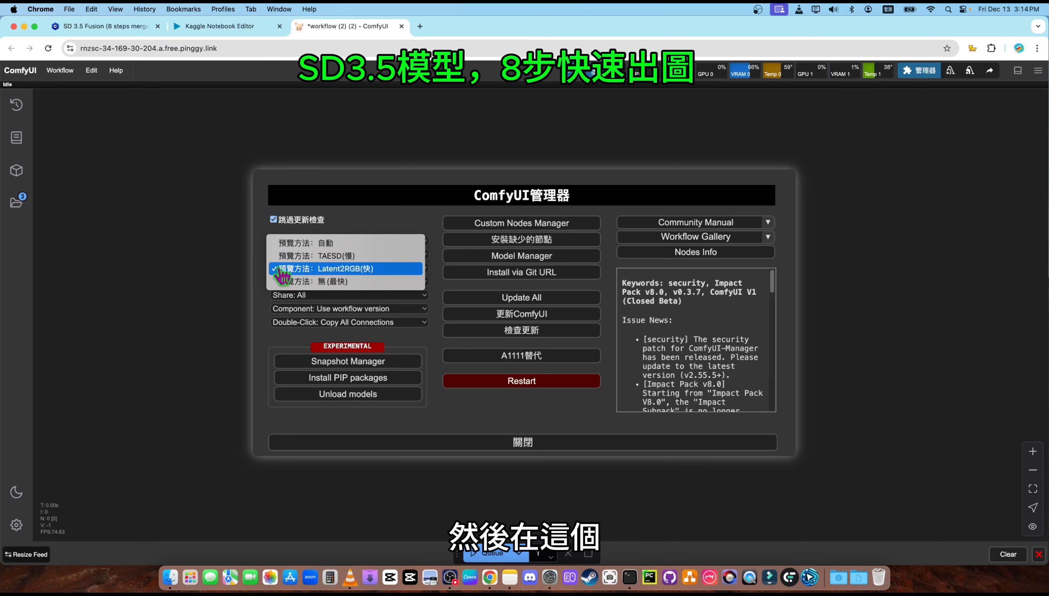
left_click(287, 181)
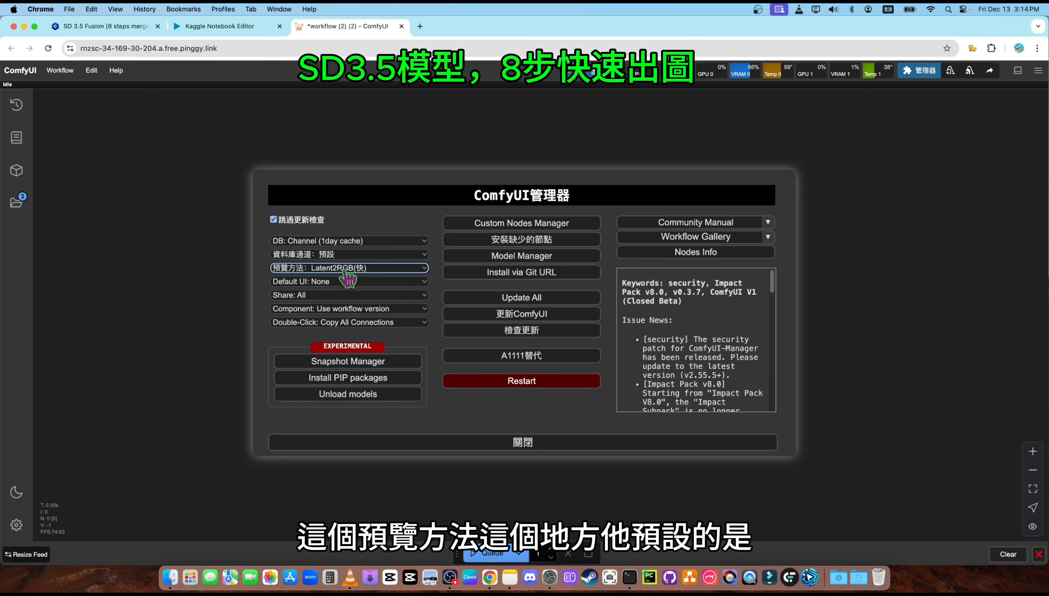
left_click(365, 271)
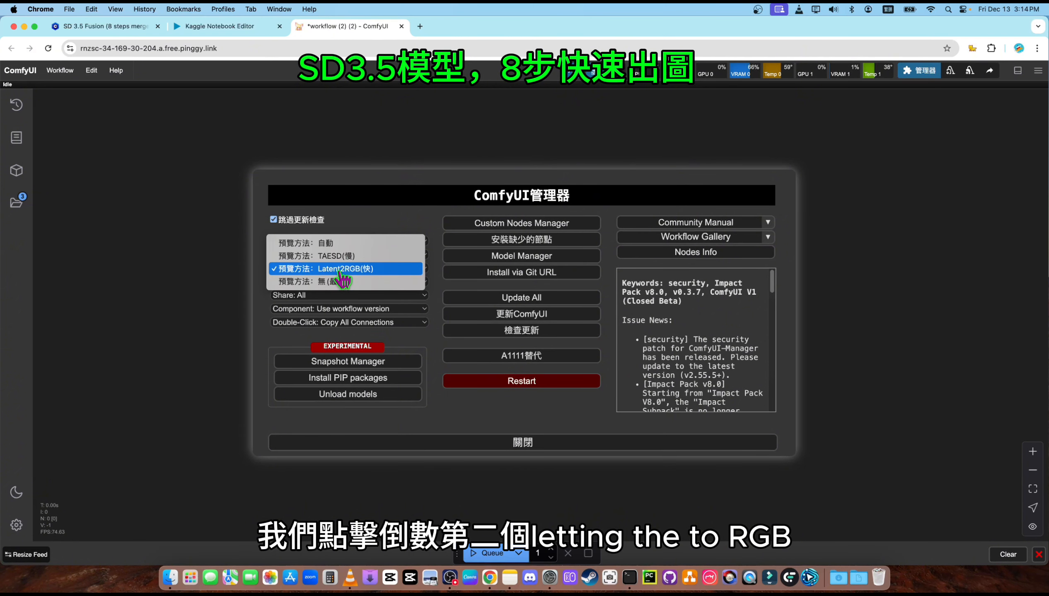
left_click(339, 269)
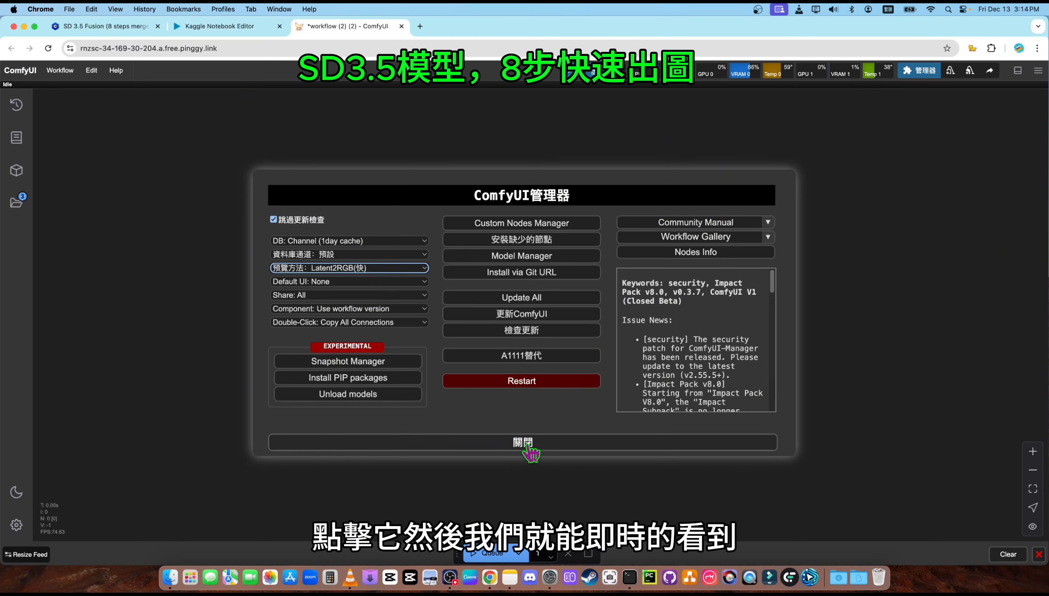
left_click(363, 268)
left_click(357, 271)
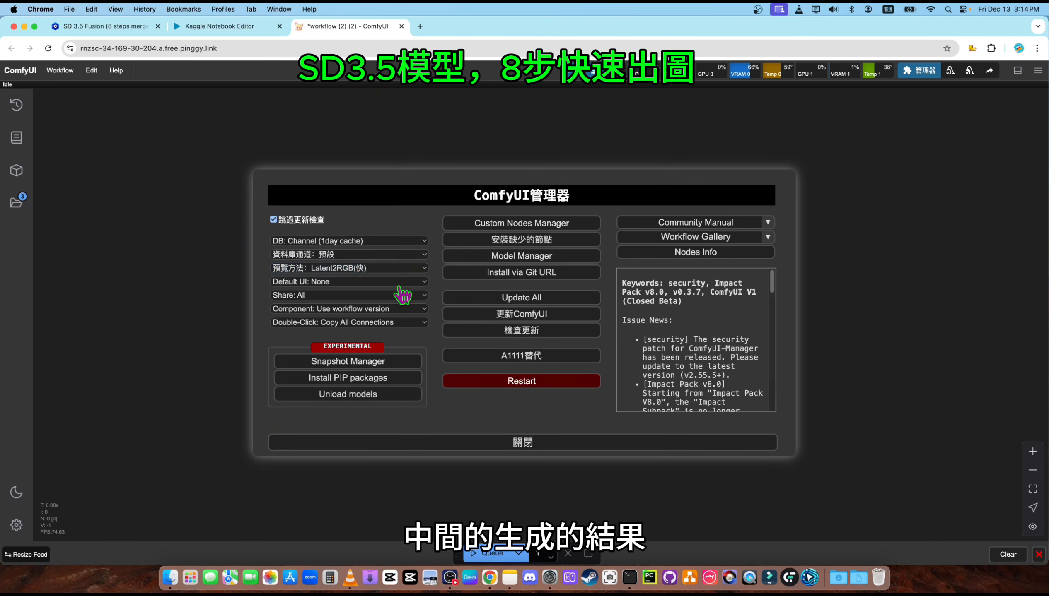
left_click(525, 443)
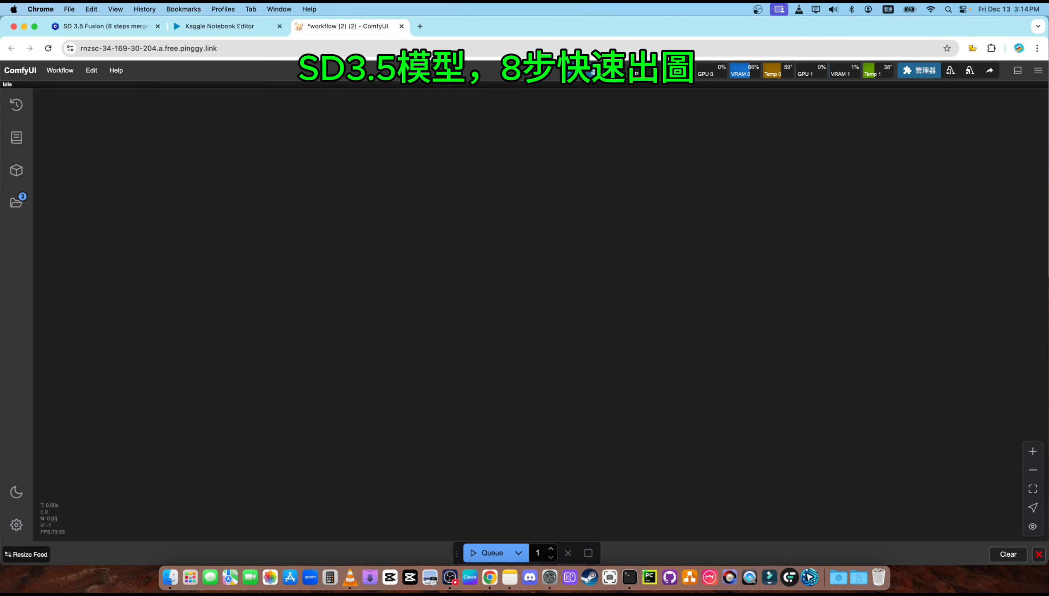
- Bring up the faq folder in Finder and preview the workflow files workflow (2).png and sd35_fp8_all_in_one.json
left_click_drag(1047, 177, 642, 121)
left_click(862, 289)
left_click(755, 291)
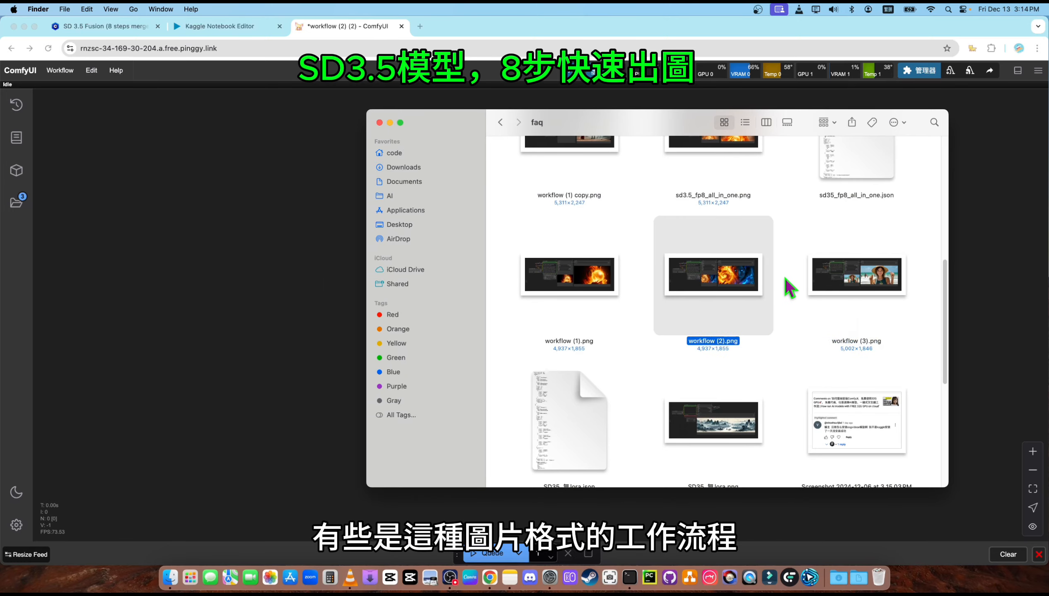
key("space")
key("space")
left_click(849, 158)
key("space")
key("space")
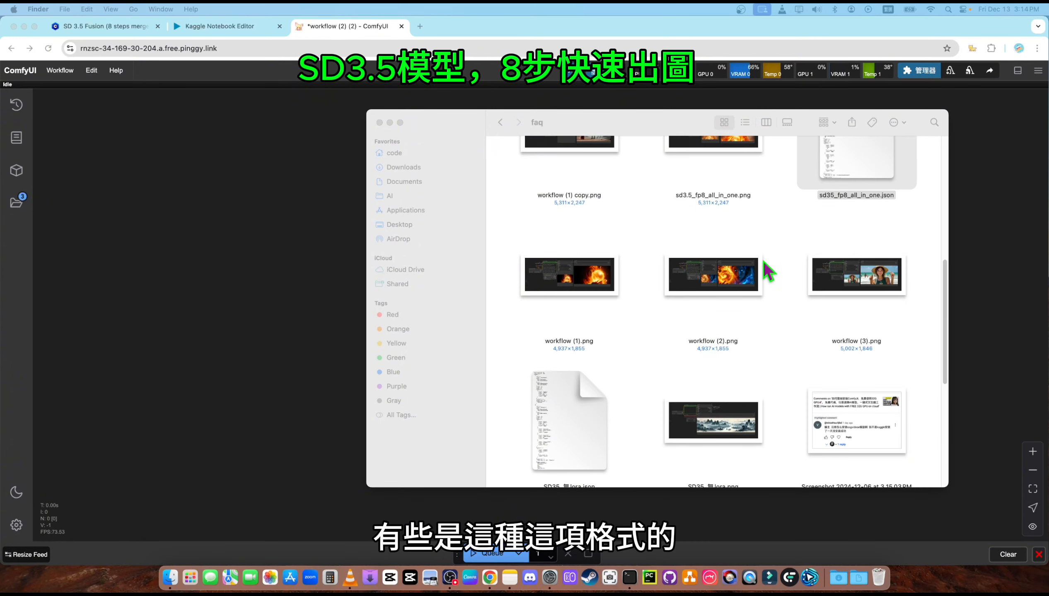
left_click(732, 271)
left_click(843, 170)
- Load the workflow from workflow (2).png in the faq folder onto the empty ComfyUI canvas
left_click(703, 270)
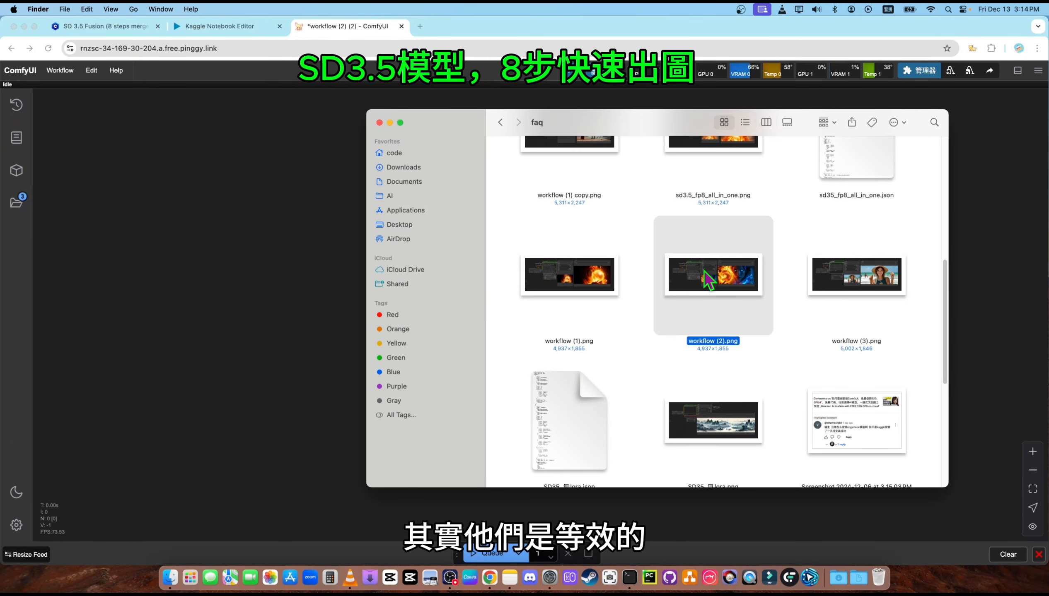
left_click_drag(710, 279, 285, 293)
left_click_drag(412, 249, 390, 161)
scroll(470, 206, "up", 3)
scroll(401, 175, "up", 1)
left_click_drag(109, 179, 175, 168)
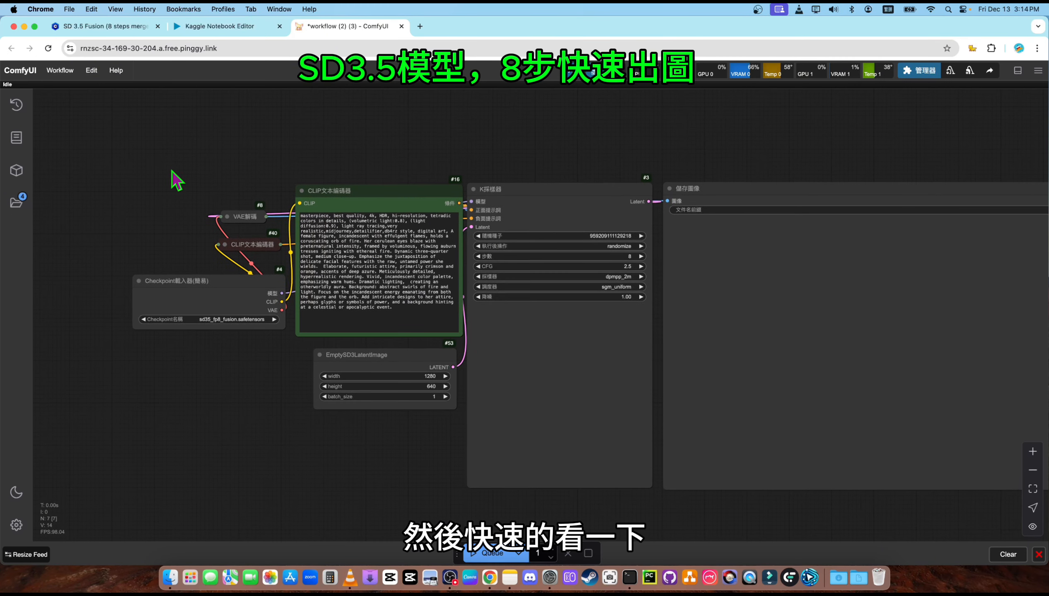
- Choose sd35_fp8_fusion.safetensors as the model in the Checkpoint loader node
scroll(170, 183, "up", 3)
scroll(171, 229, "up", 2)
left_click_drag(182, 245, 188, 201)
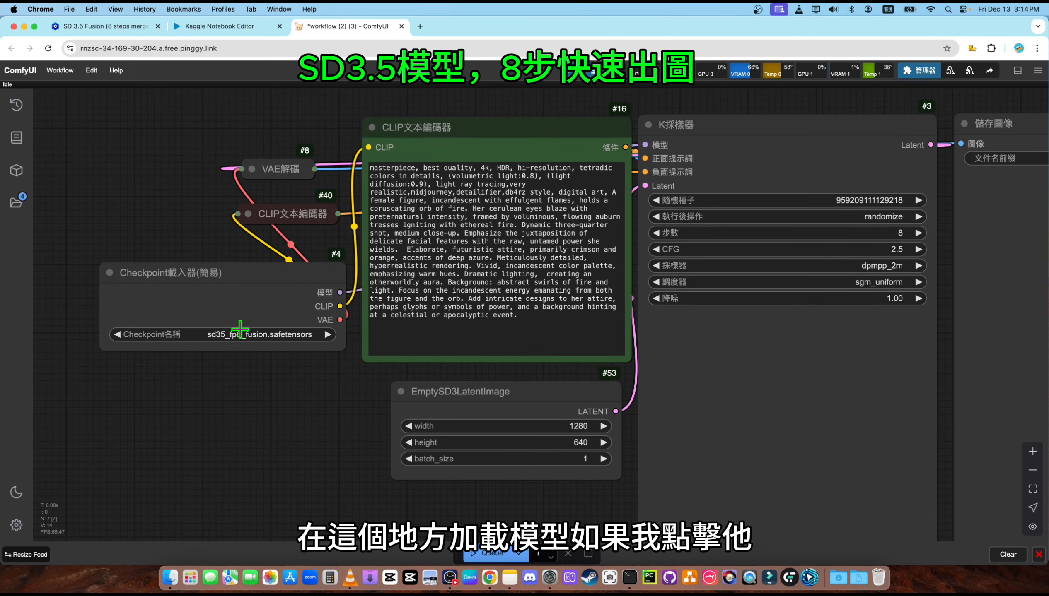
left_click(252, 335)
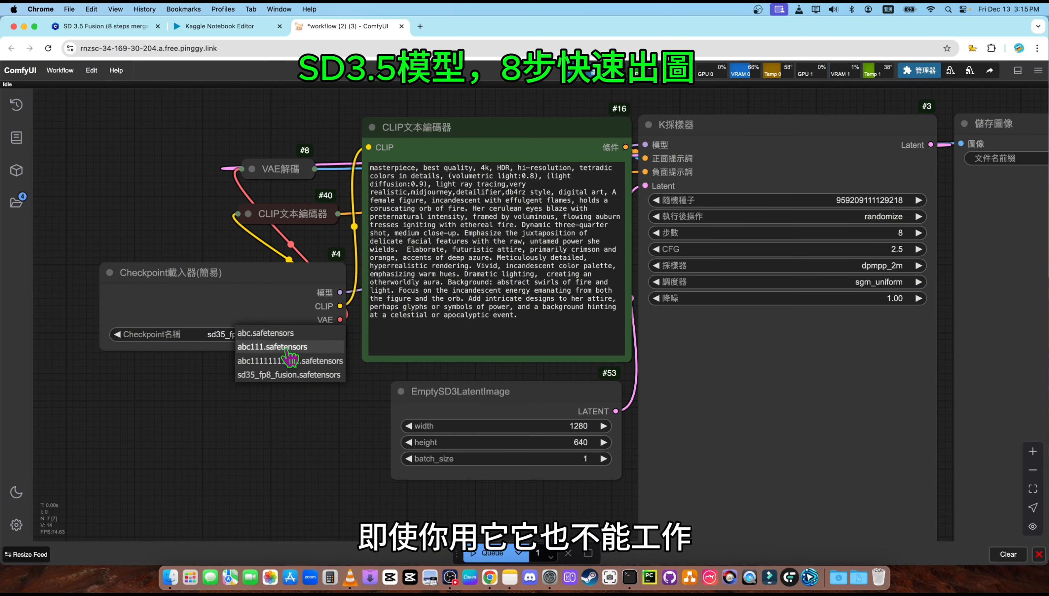
left_click(270, 374)
- Review the prompt, latent image size and K採樣器 steps and CFG, and compare them with the SD 3.5 Fusion page on Civitai
left_click_drag(283, 398, 254, 386)
scroll(246, 403, "down", 1)
left_click(390, 273)
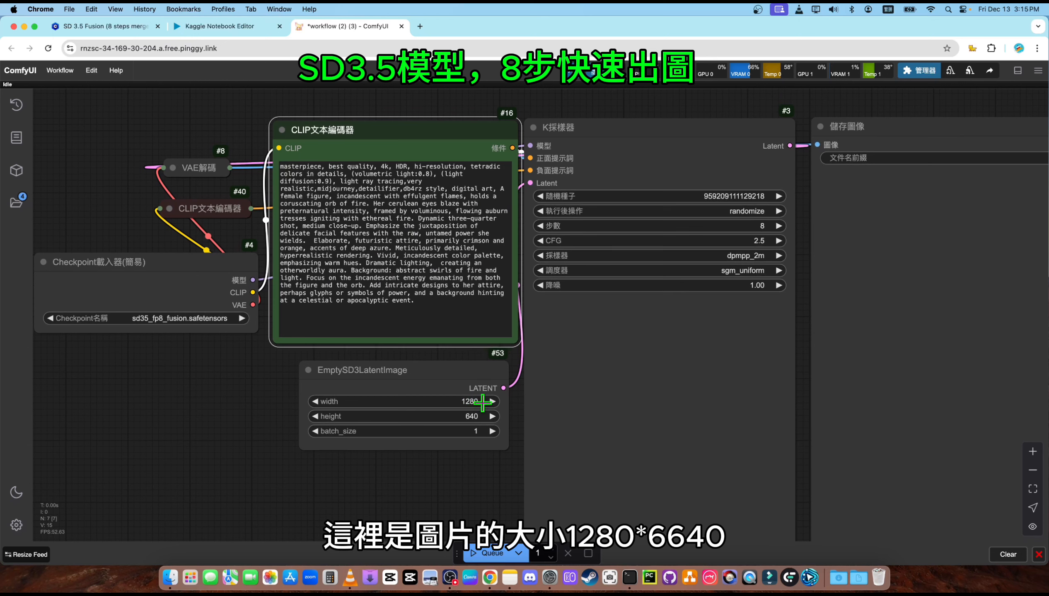
left_click_drag(457, 511, 352, 478)
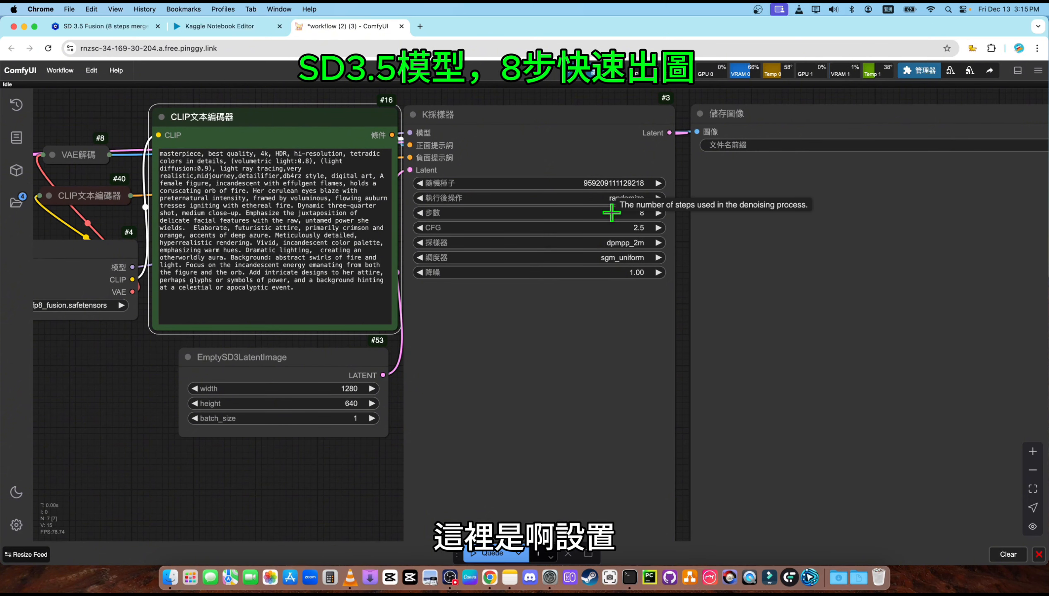
left_click(564, 121)
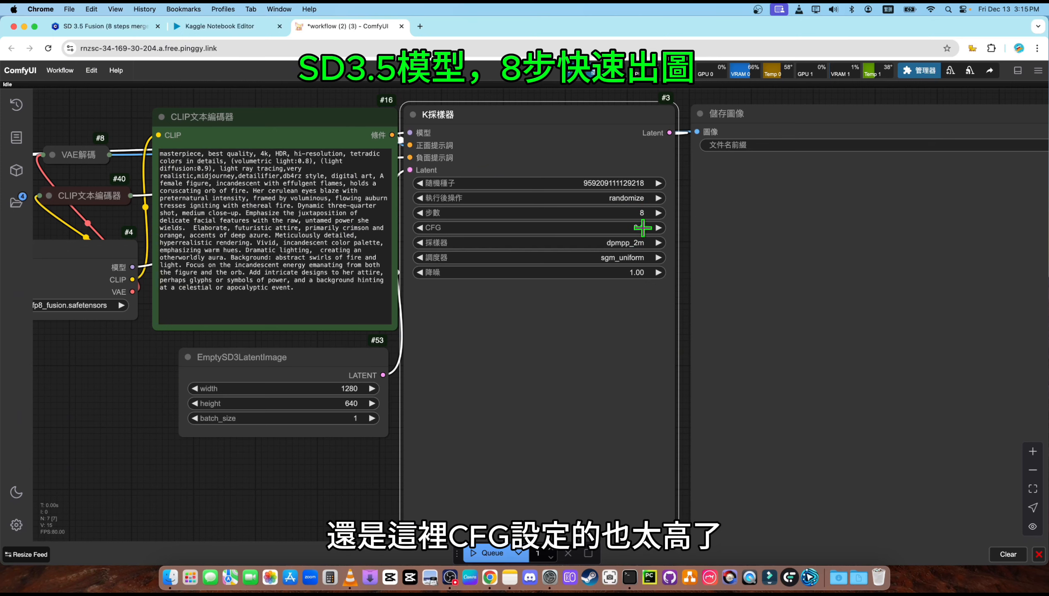
left_click(110, 27)
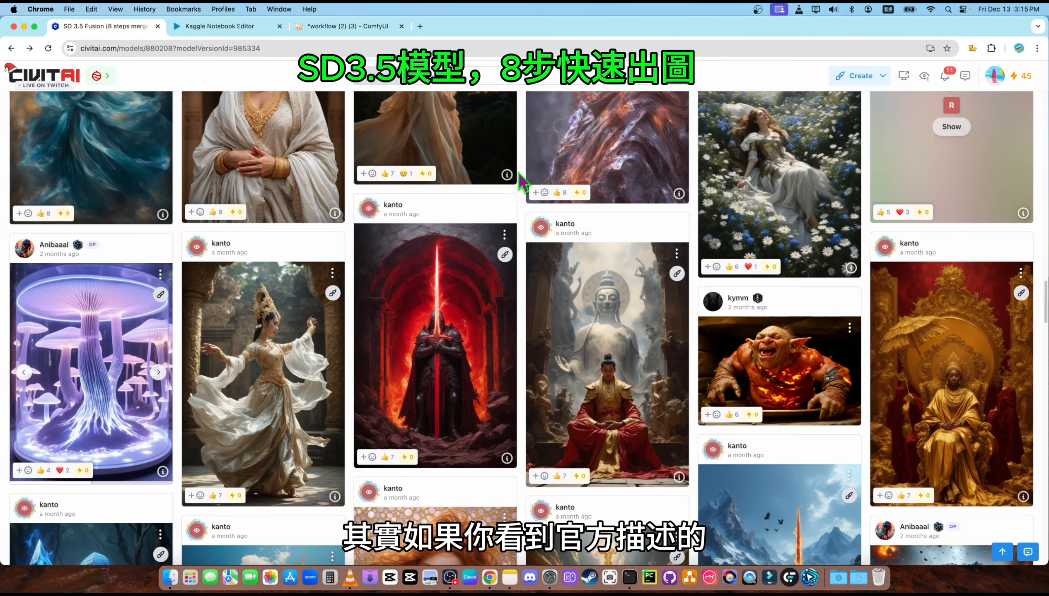
scroll(515, 259, "up", 20)
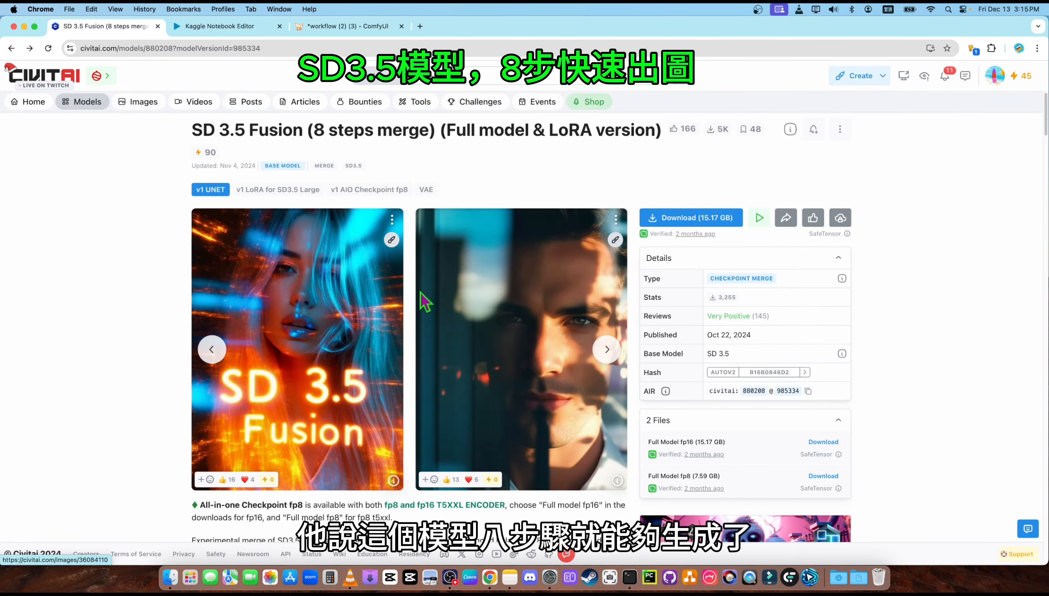
left_click(328, 28)
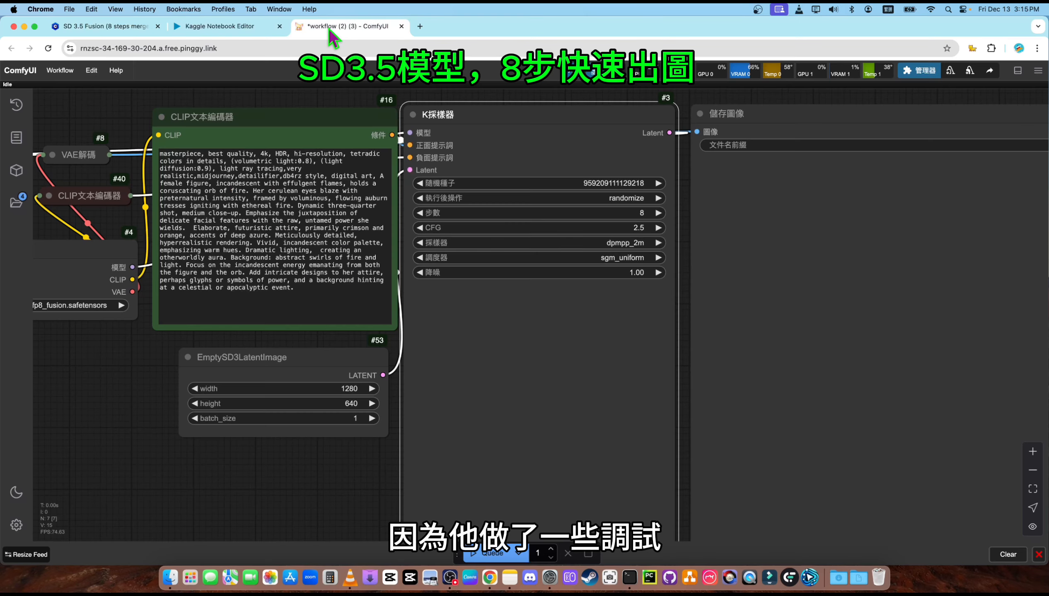
- Make the browser window with the ComfyUI workflow full screen
left_click(34, 26)
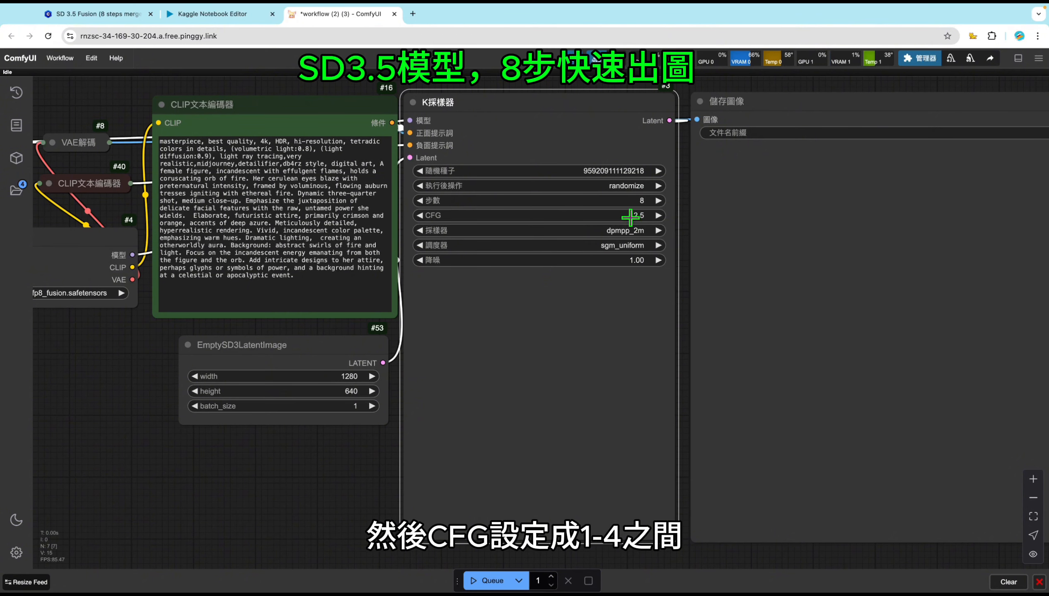
scroll(323, 474, "down", 4)
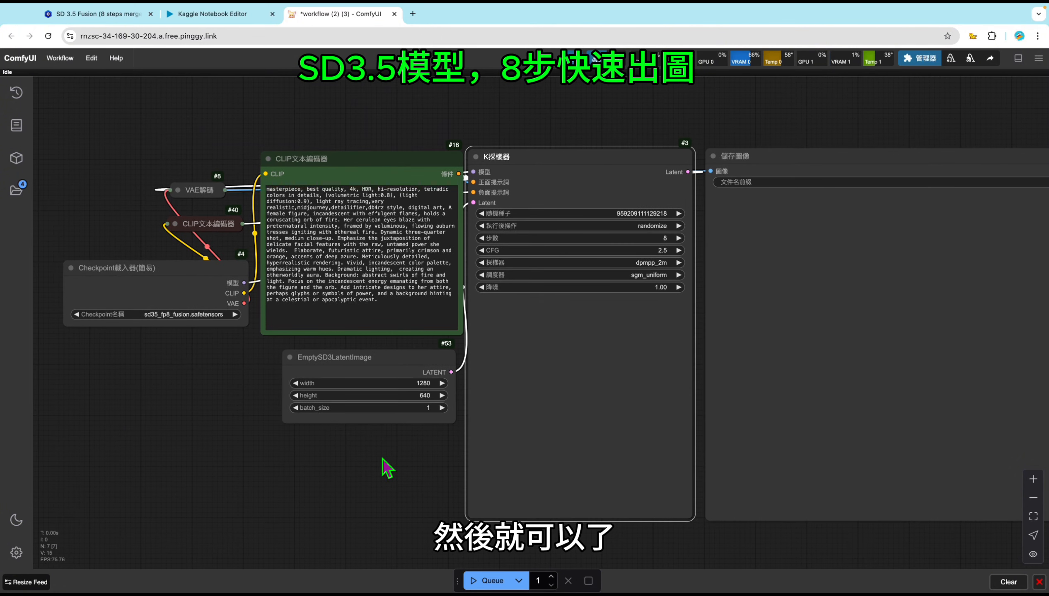
scroll(382, 459, "down", 2)
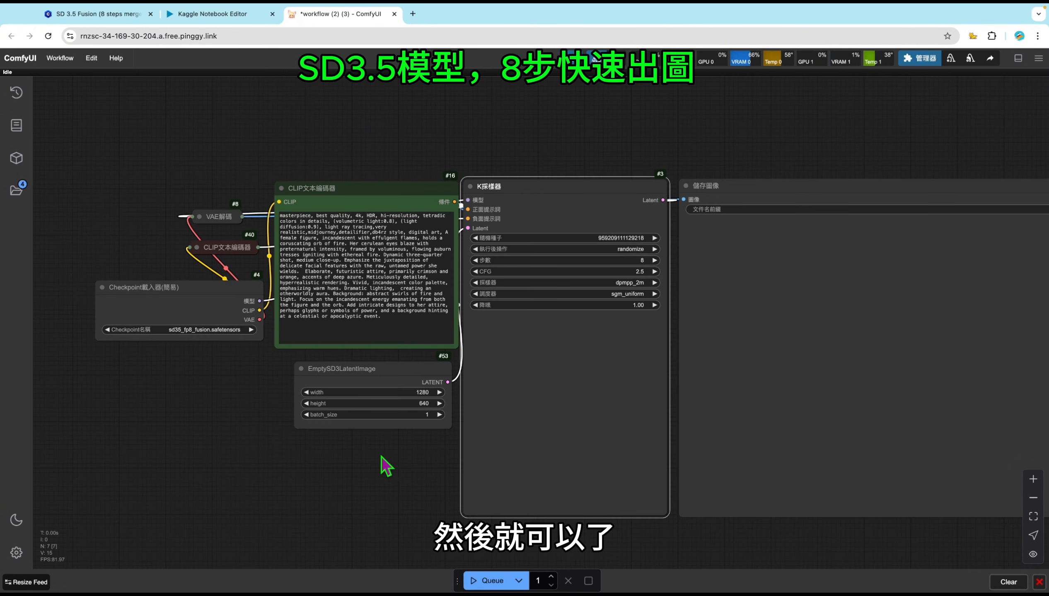
- Copy the full text of 提示詞1 (遊戲cg風格) from the Stable Diffusion 3.5 section of the Kaggle notebook
left_click(228, 14)
scroll(352, 268, "up", 1)
left_click(351, 261)
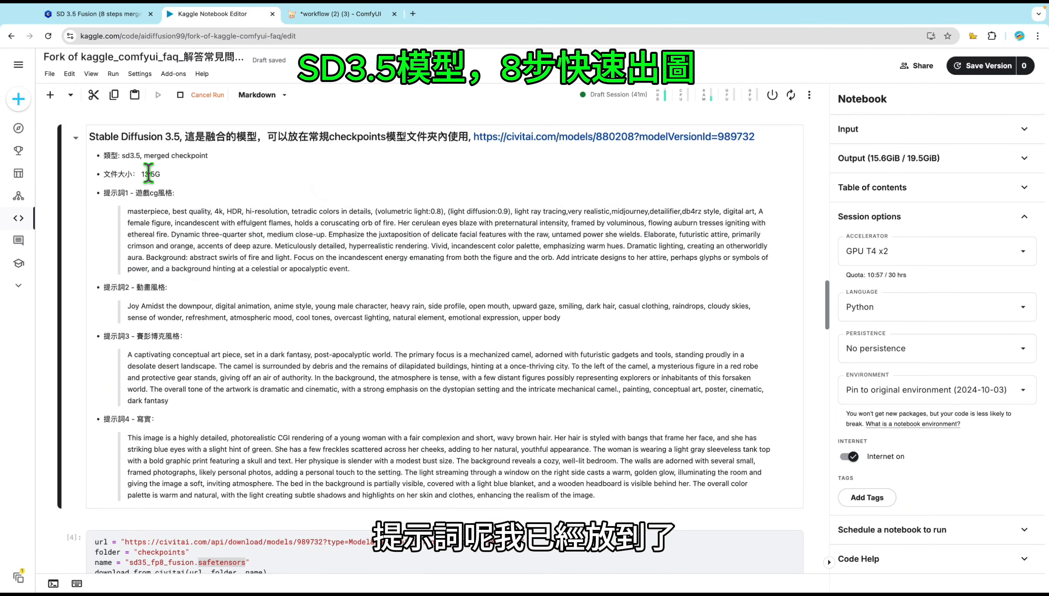
scroll(353, 269, "up", 1)
left_click_drag(350, 281, 134, 225)
key("ctrl+c")
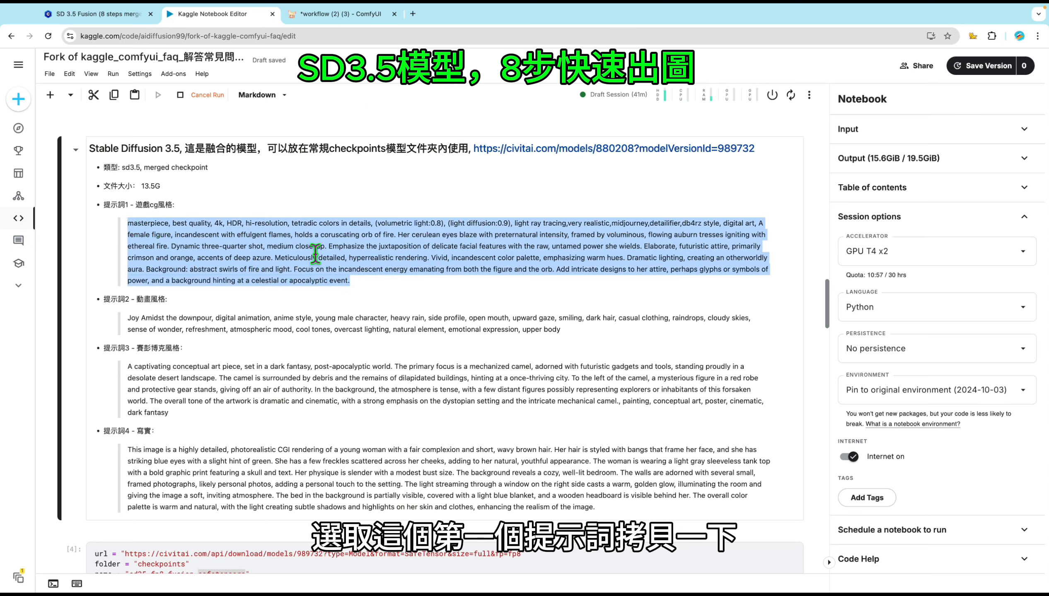
- Replace the text in the green CLIP文本編碼器 node of the ComfyUI workflow with the copied prompt
left_click(334, 16)
key("ctrl+a")
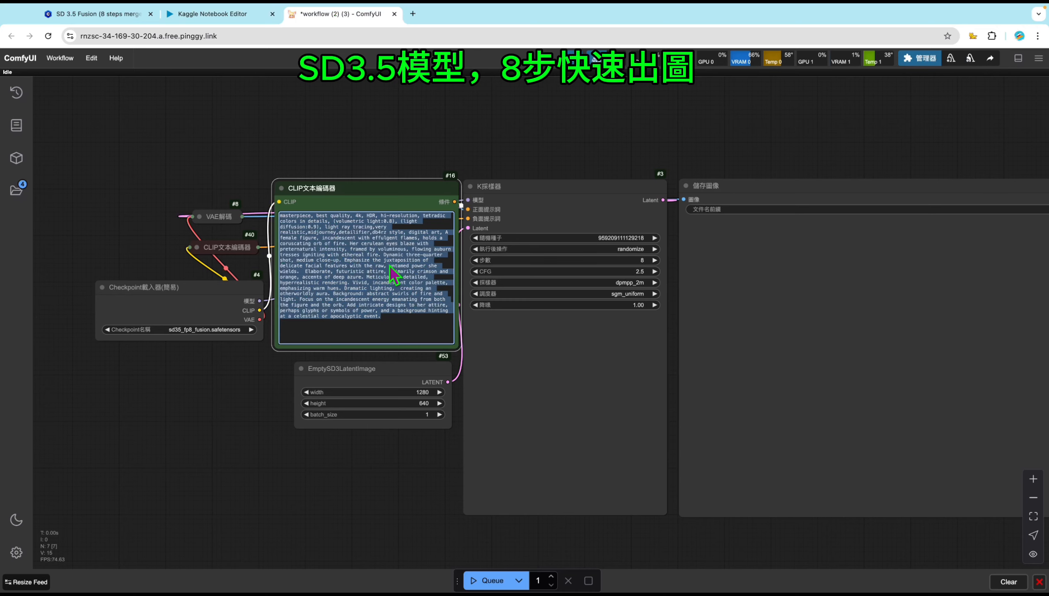
key("BackSpace")
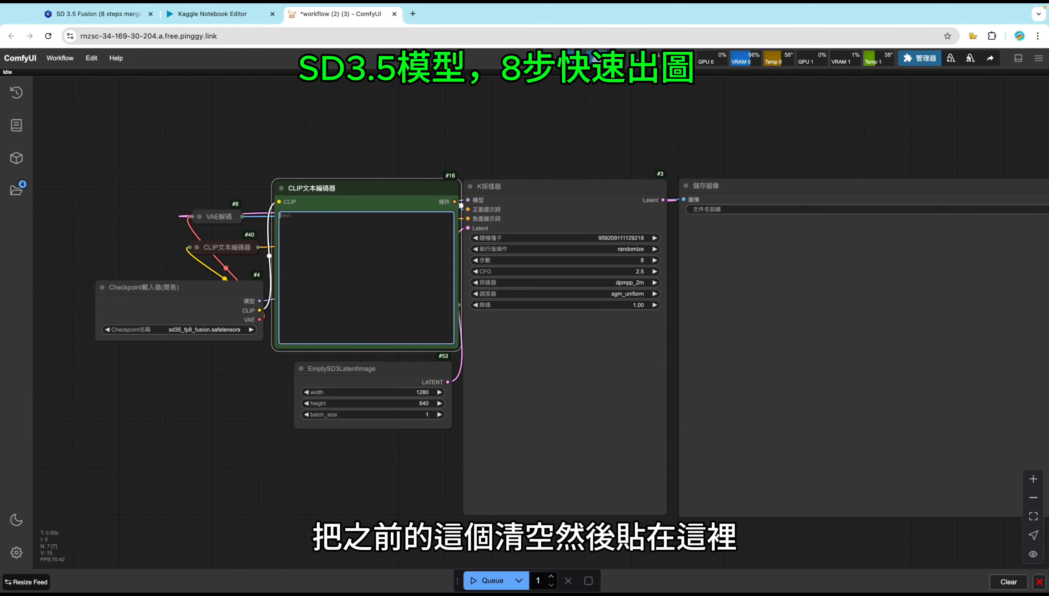
key("ctrl+v")
- Queue the workflow and follow the generation until the finished image can be viewed in the 儲存圖像 node
scroll(382, 501, "down", 3)
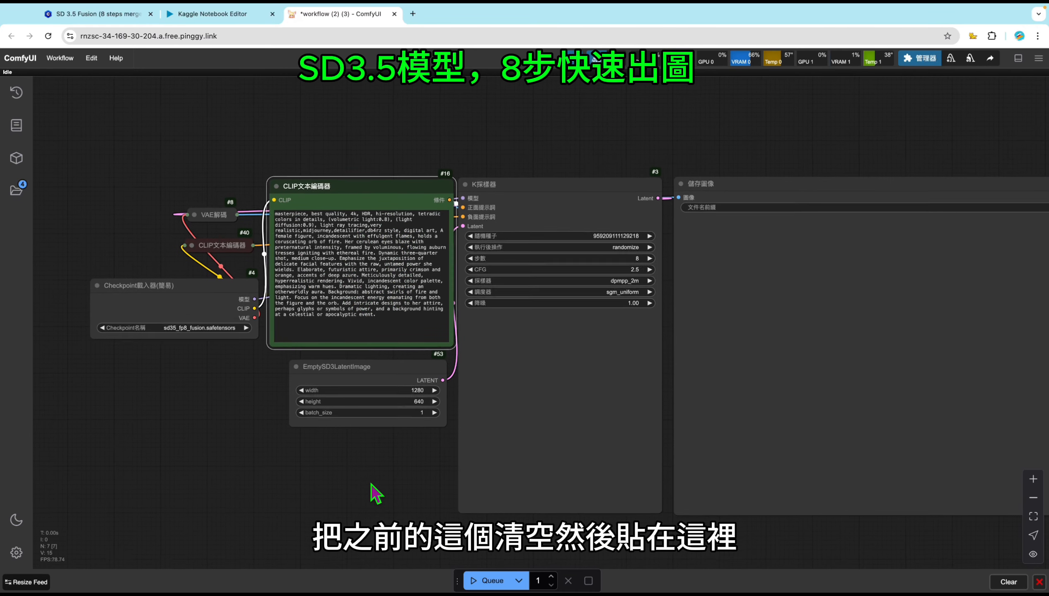
left_click_drag(331, 473, 322, 460)
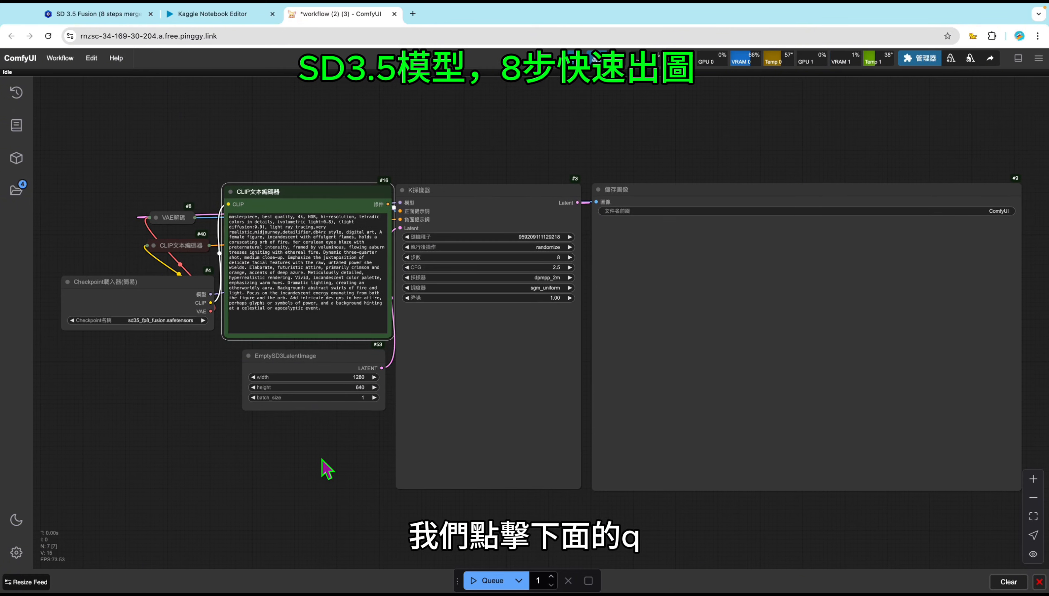
left_click(491, 582)
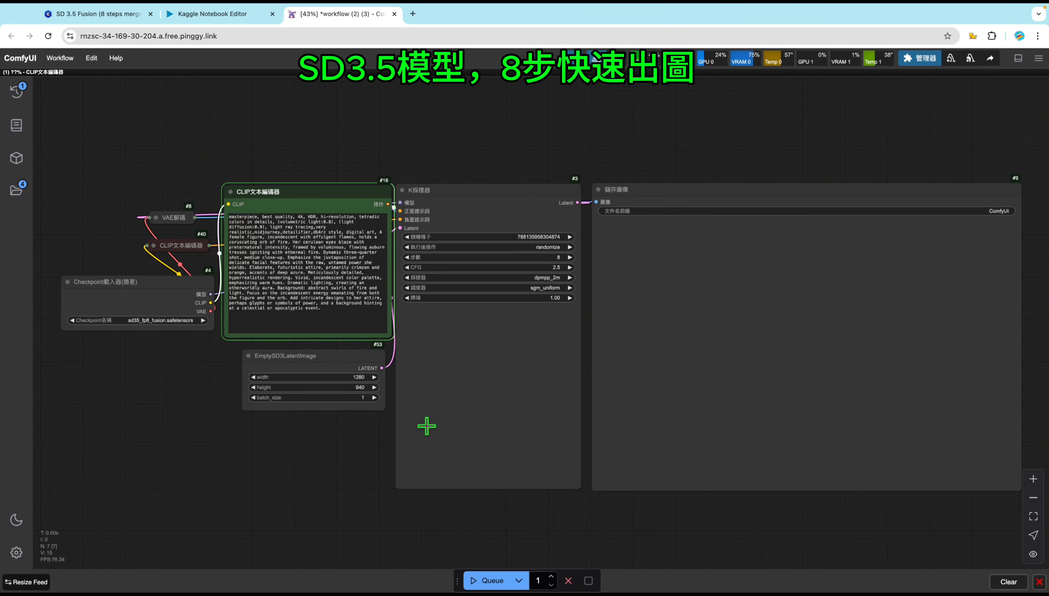
scroll(414, 316, "down", 5)
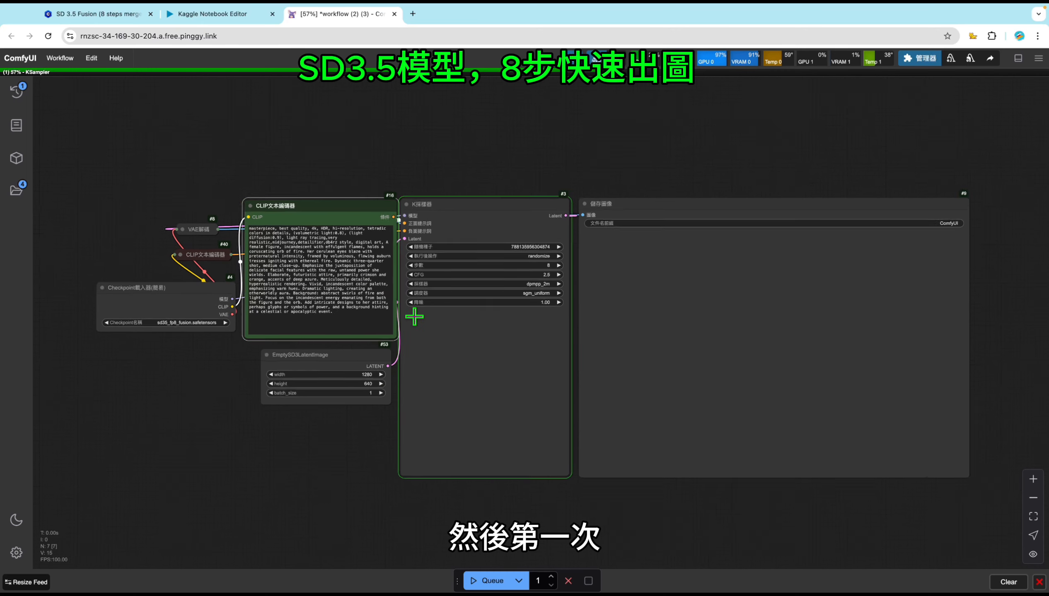
left_click_drag(467, 204, 485, 219)
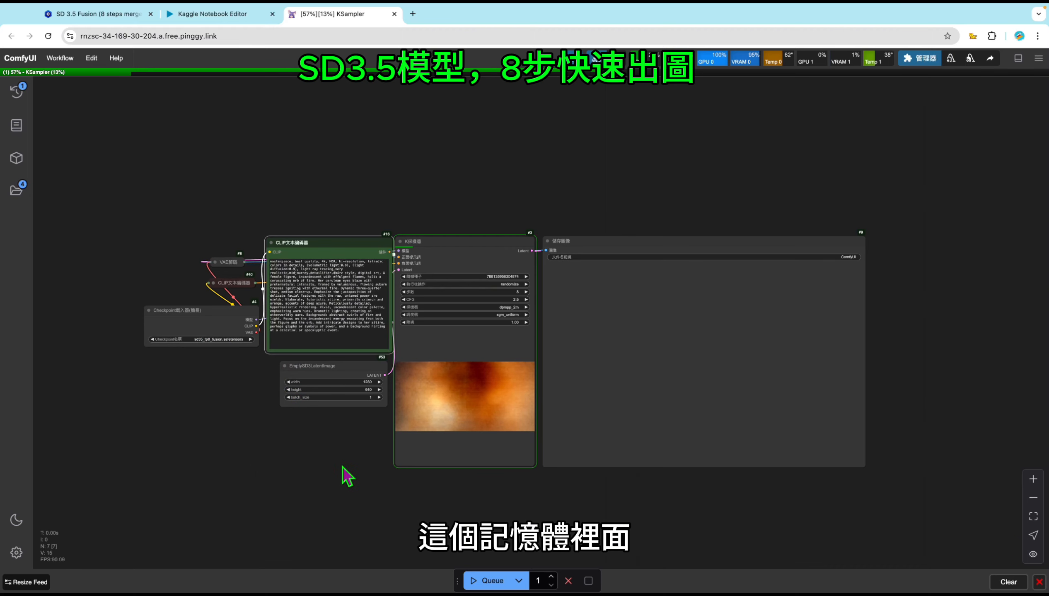
left_click_drag(341, 466, 345, 465)
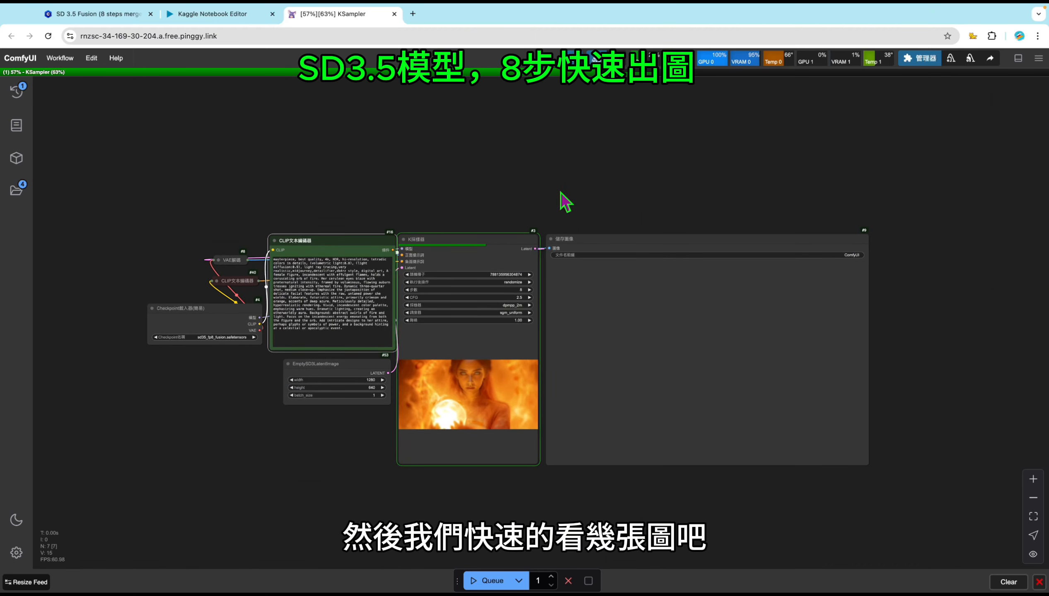
left_click_drag(562, 192, 560, 193)
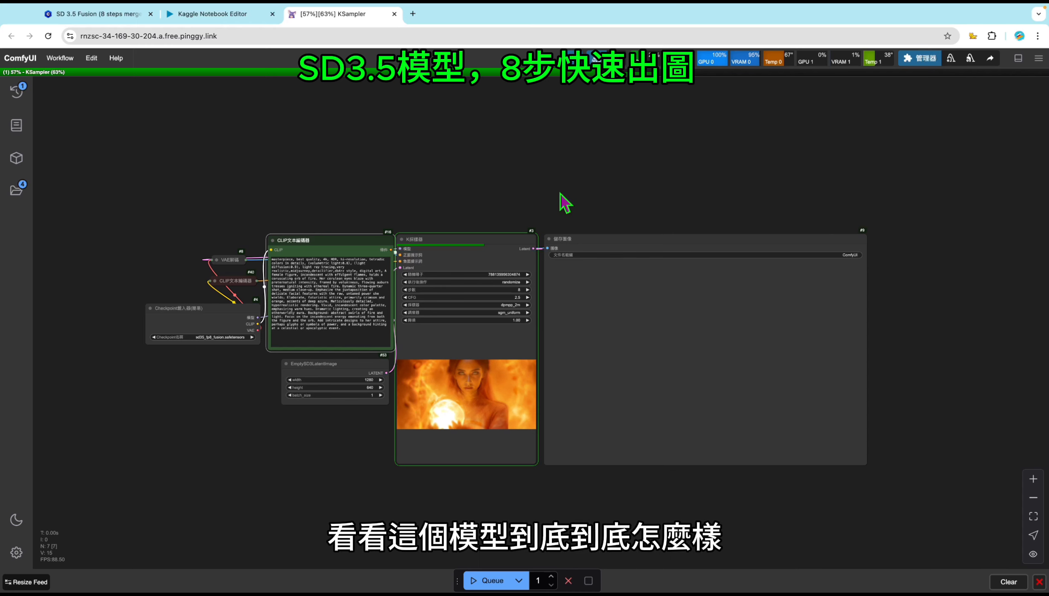
scroll(571, 198, "up", 1)
mouse_move(571, 198)
left_mouse_down()
mouse_move(560, 176)
mouse_move(576, 181)
left_mouse_up()
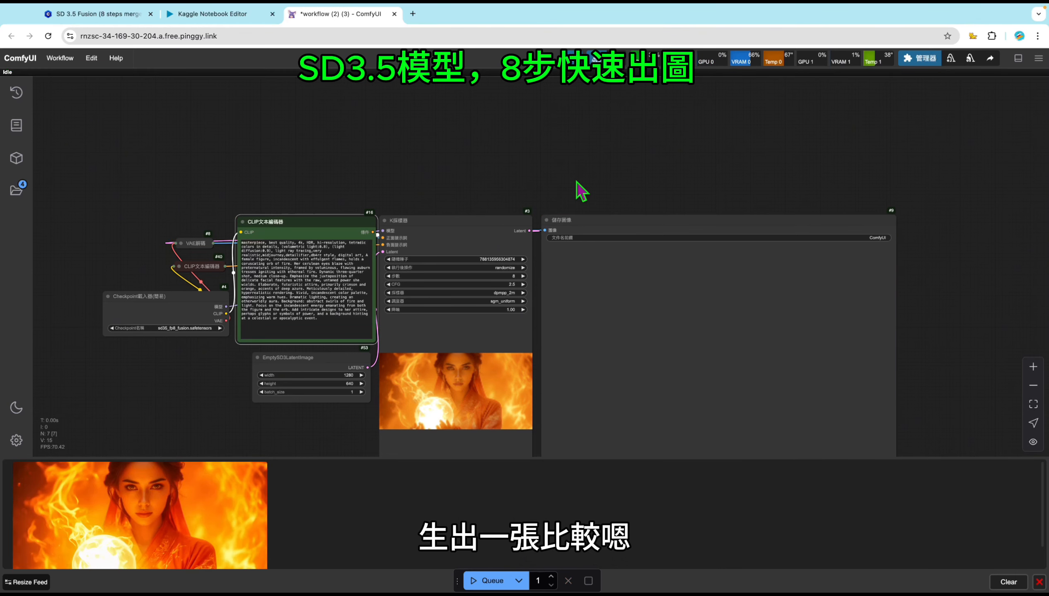
scroll(627, 157, "down", 3)
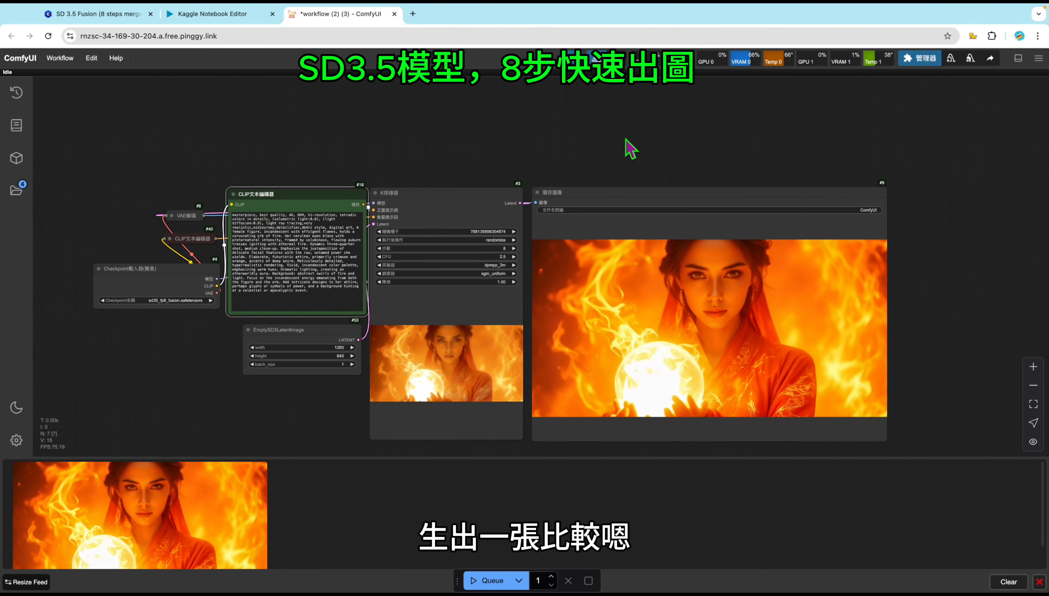
scroll(687, 143, "down", 1)
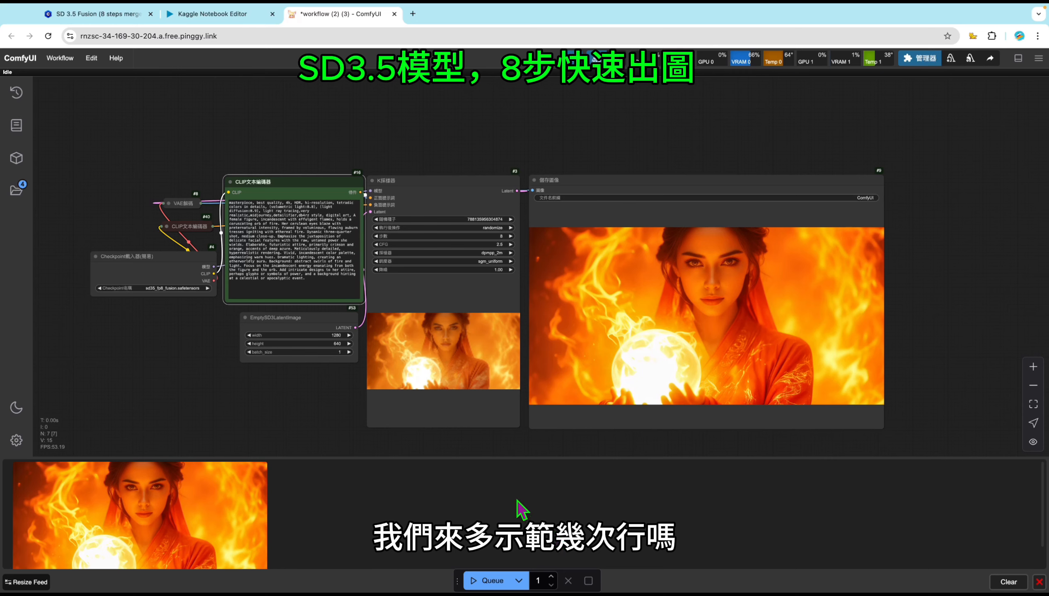
- Glance at the prompts in the Kaggle notebook, then queue another image in ComfyUI with the same prompt and inspect it up close
left_click(228, 18)
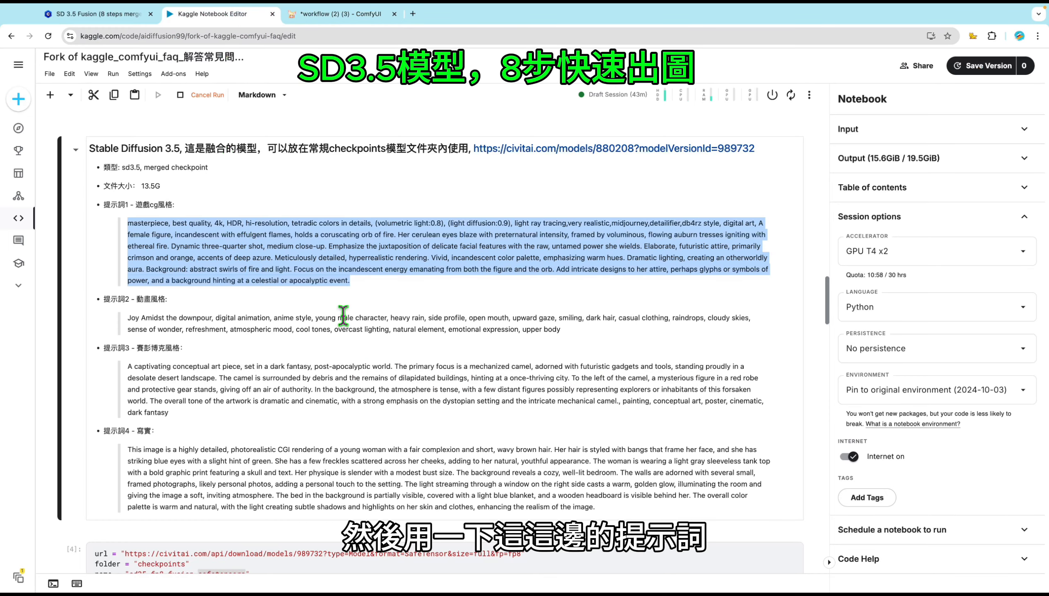
left_click(342, 16)
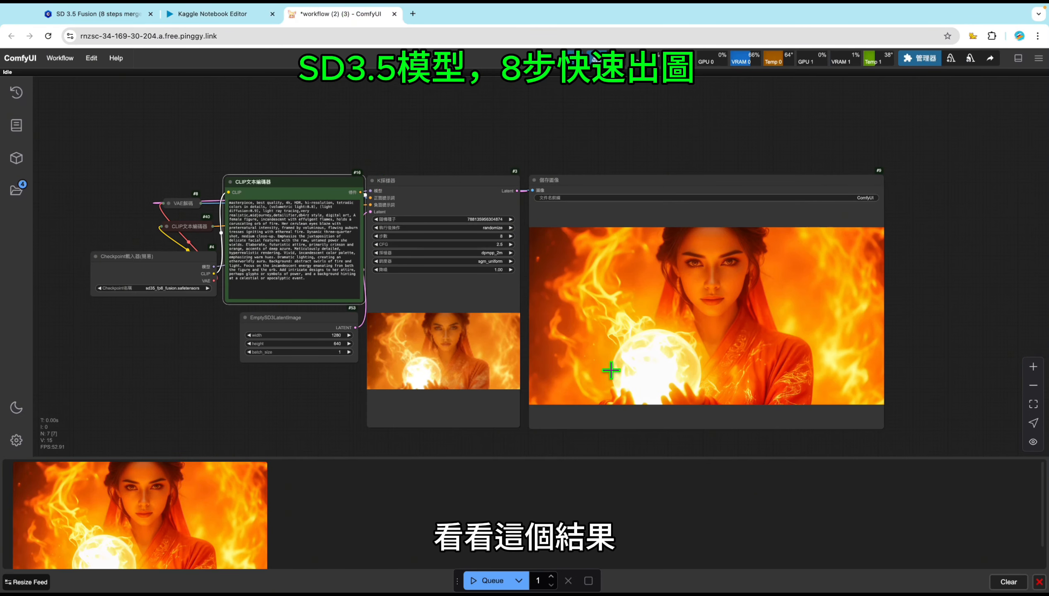
left_click(493, 581)
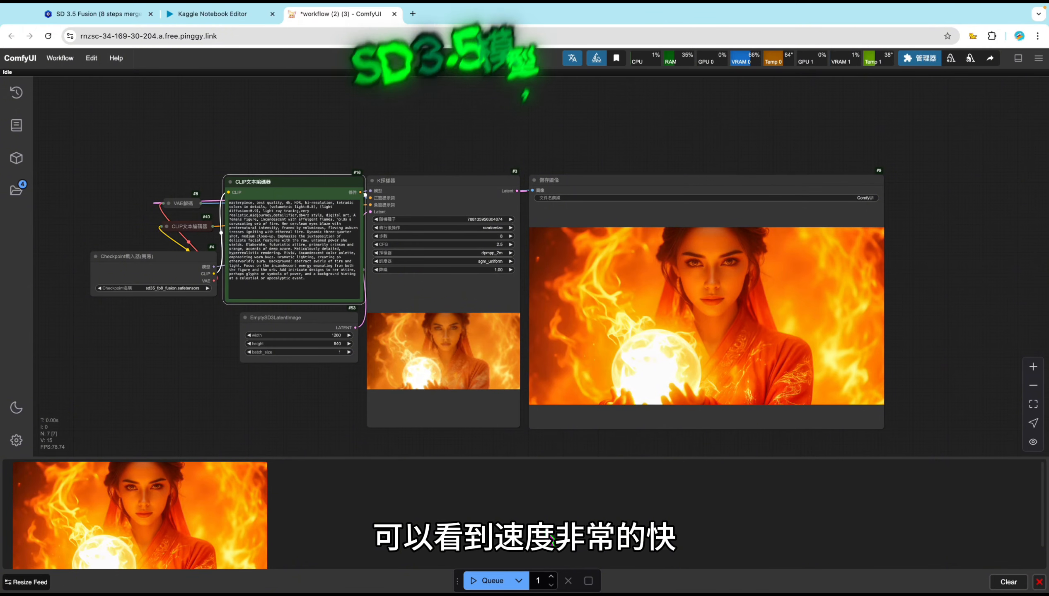
scroll(624, 440, "down", 1)
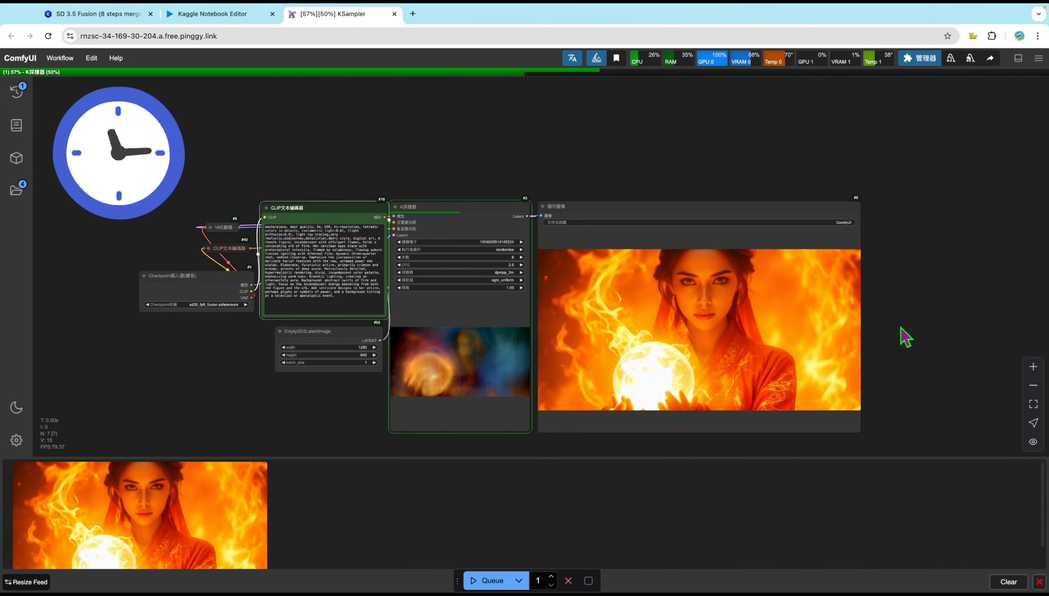
scroll(618, 333, "up", 5)
scroll(763, 257, "down", 2)
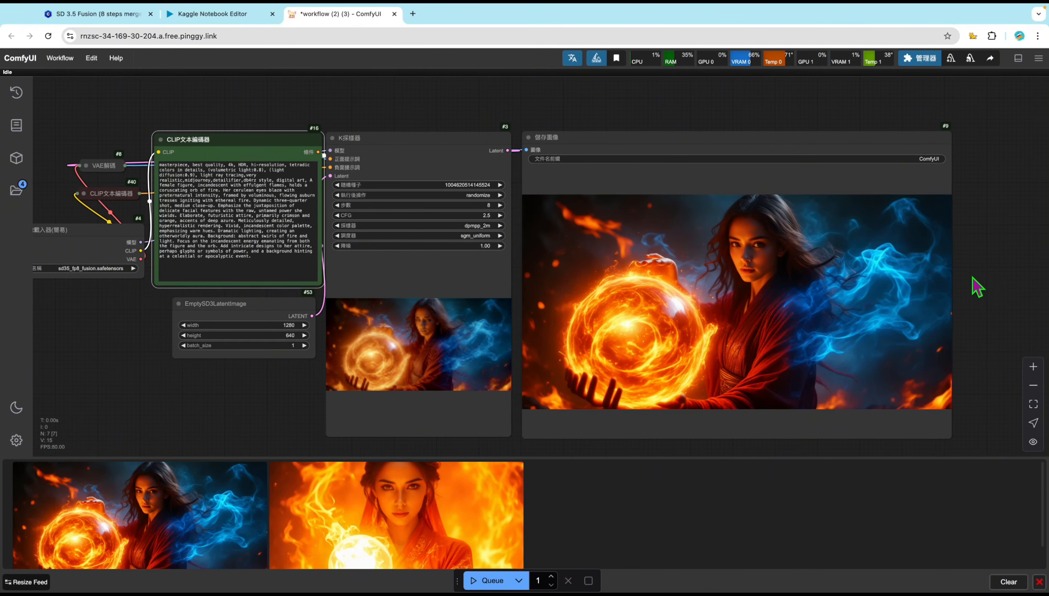
scroll(972, 278, "up", 4)
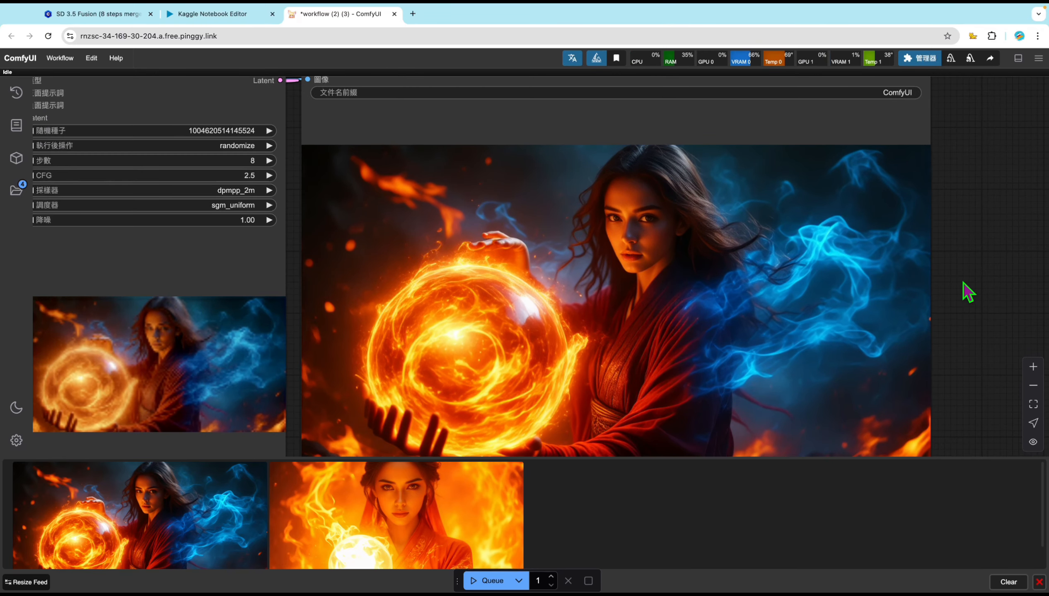
left_click_drag(963, 281, 981, 280)
scroll(693, 231, "up", 2)
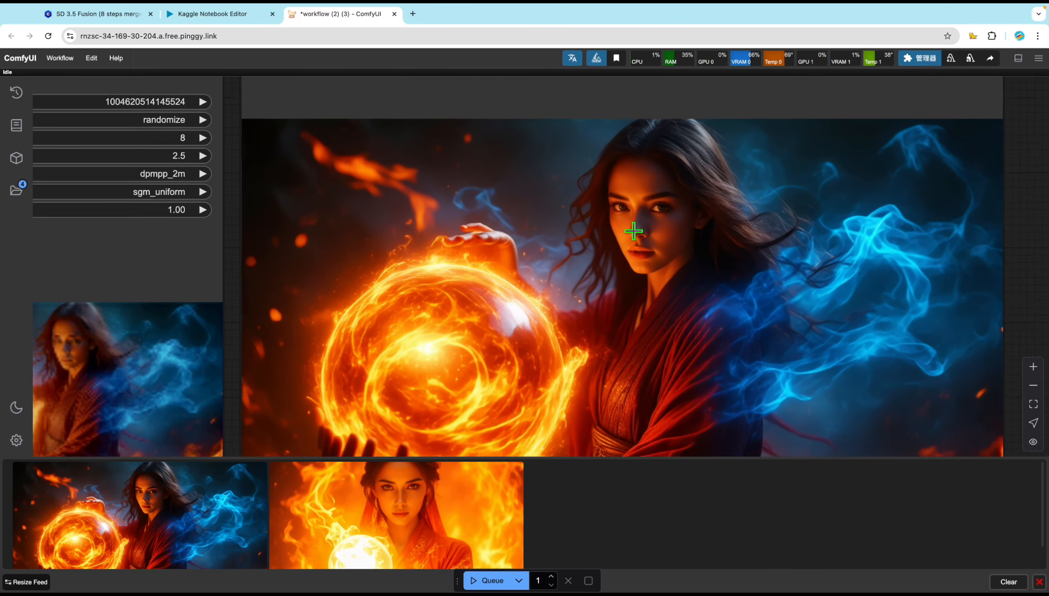
- Generate one more image from the unchanged prompt and settings and inspect it in the 儲存圖像 node
scroll(633, 231, "up", 1)
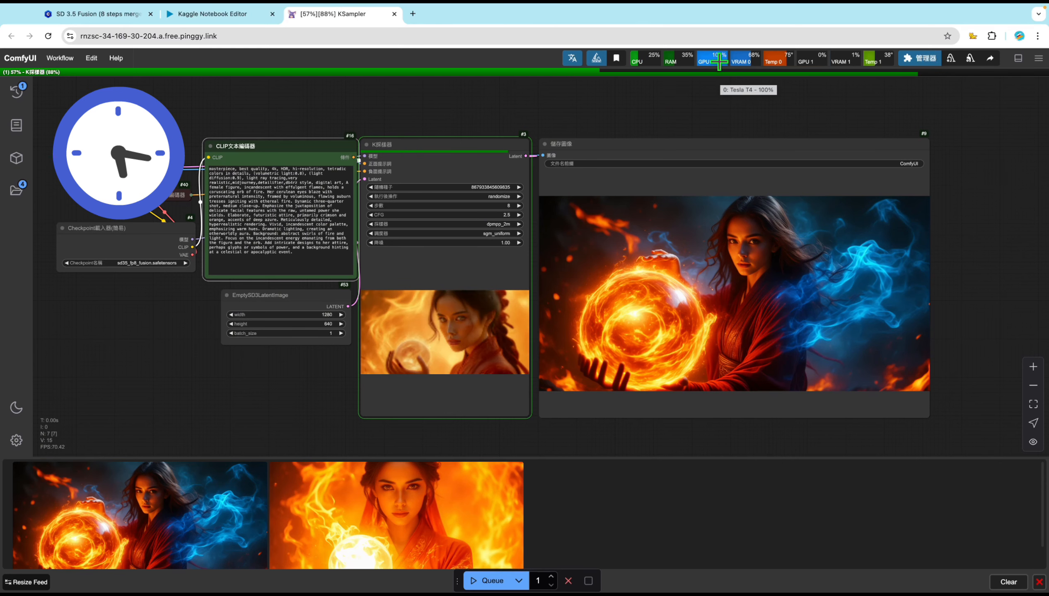
scroll(632, 268, "up", 5)
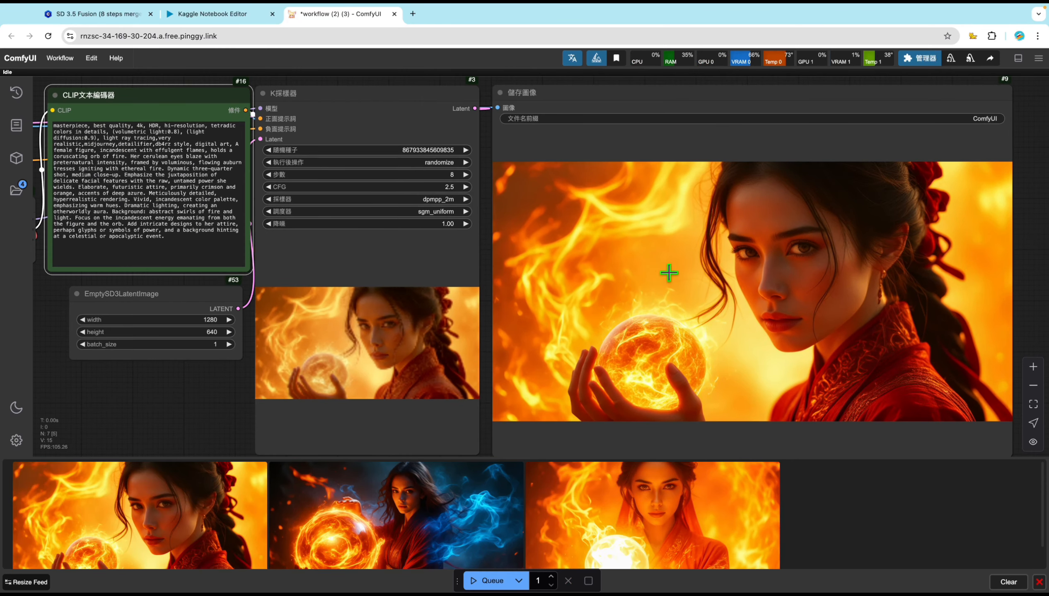
scroll(685, 271, "down", 1)
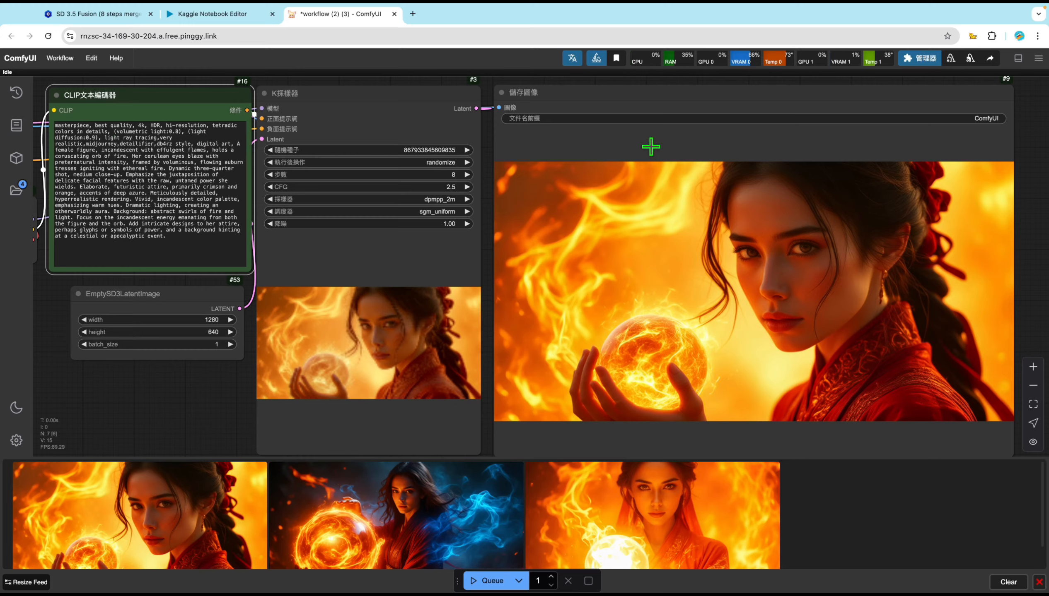
- Copy the notebook's 提示詞2 - 動畫風格 prompt and replace the text in the green CLIP文本編碼器 node in ComfyUI with it
scroll(659, 139, "down", 2)
left_click_drag(977, 180, 970, 172)
scroll(745, 205, "up", 1)
left_click_drag(127, 317, 577, 342)
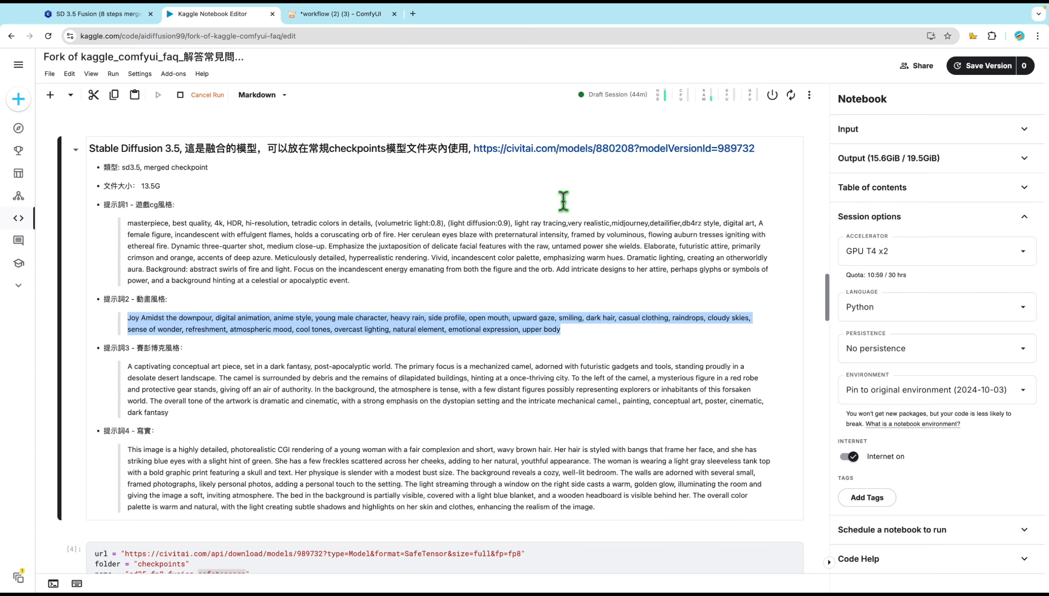
left_click(343, 14)
left_click(256, 186)
key("super+a")
key("BackSpace")
- Generate an image from the anime-style downpour prompt and inspect it up close in the 儲存圖像 node
left_click_drag(961, 290, 973, 309)
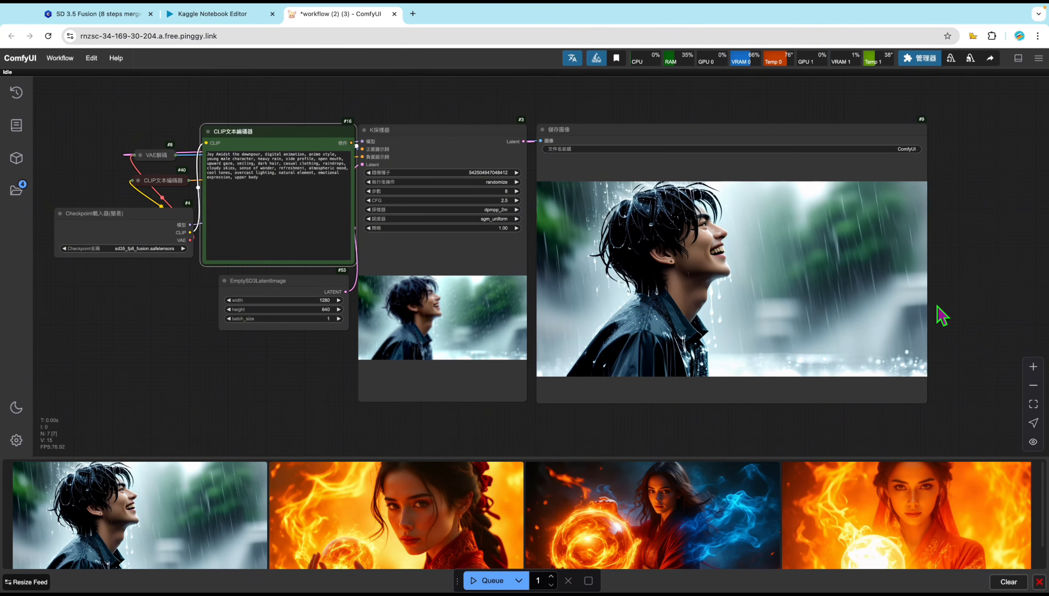
scroll(963, 233, "up", 2)
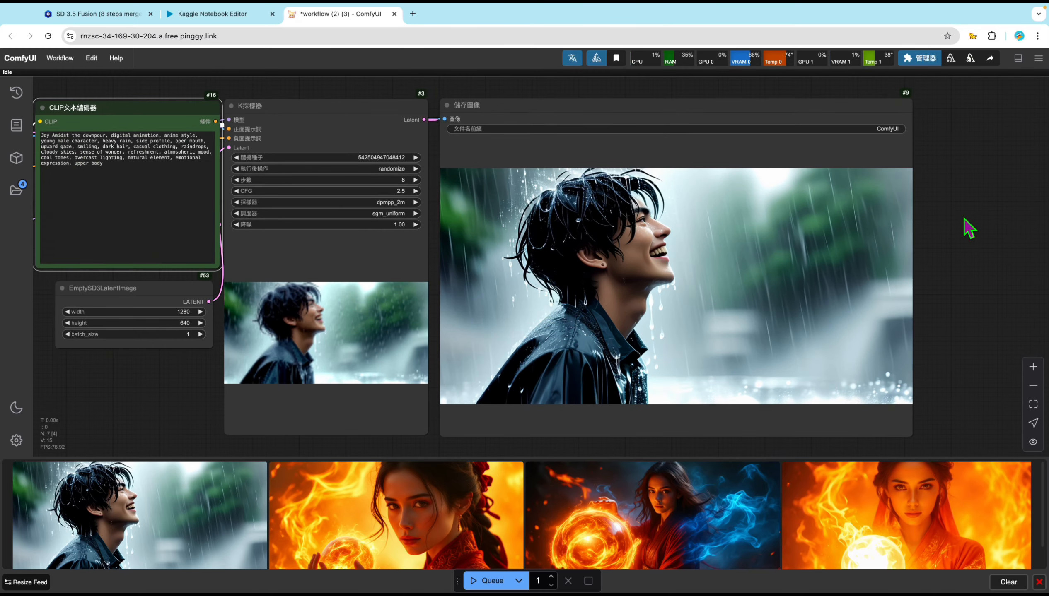
scroll(963, 220, "up", 3)
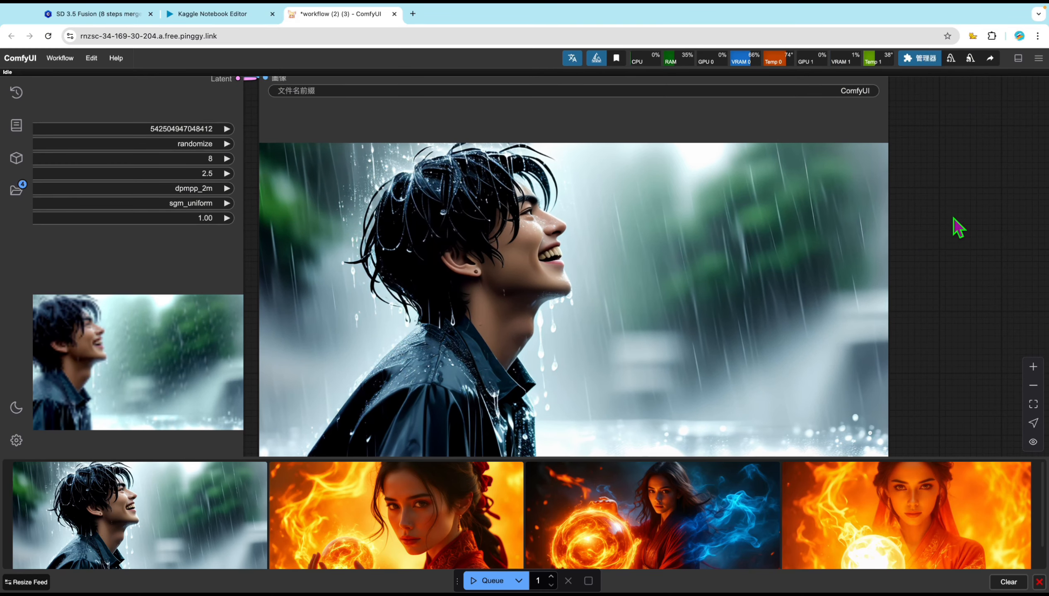
scroll(953, 218, "down", 5)
- Queue another image with the same downpour prompt, follow the sampling, and examine the finished result up close
key("ctrl+Return")
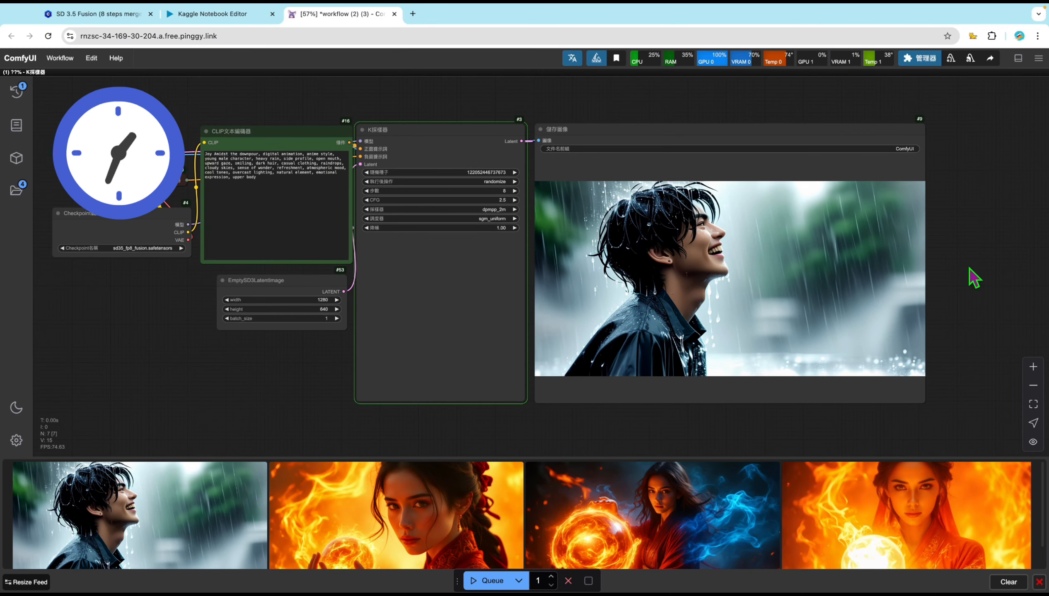
left_click_drag(967, 268, 973, 264)
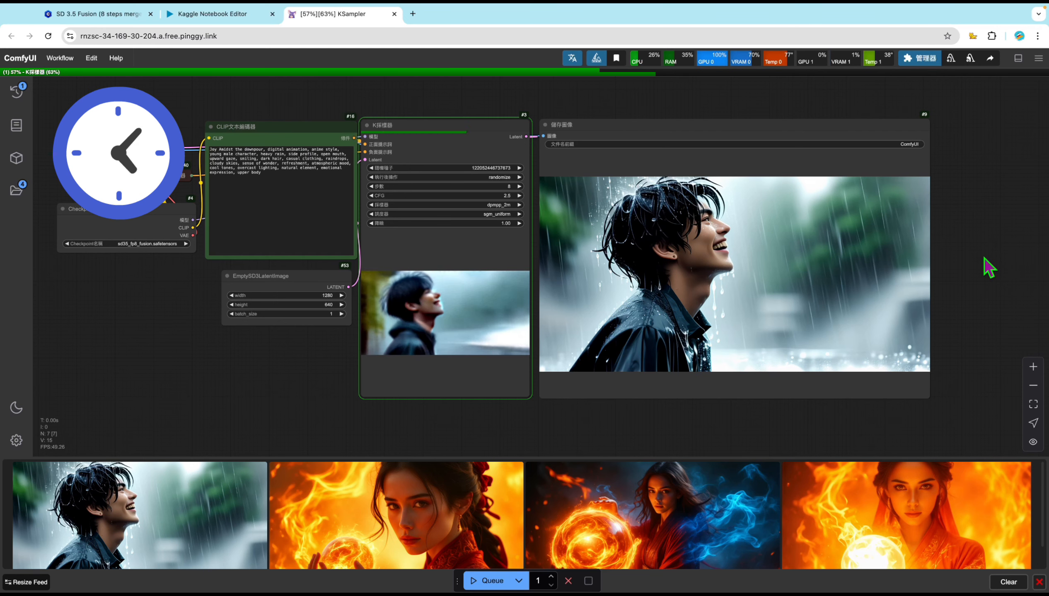
scroll(675, 246, "up", 2)
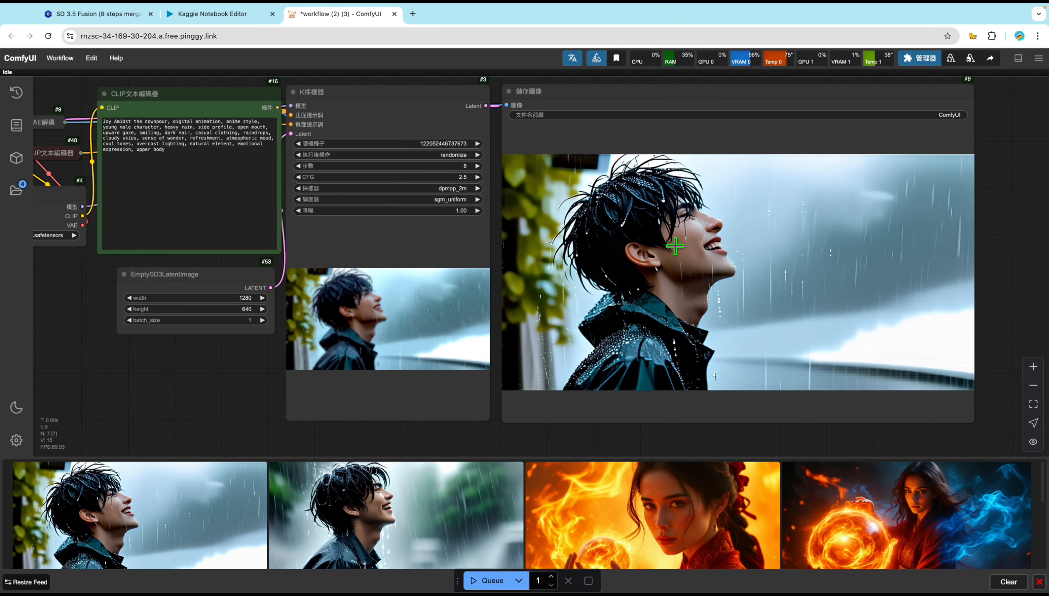
scroll(675, 247, "up", 5)
scroll(675, 246, "down", 5)
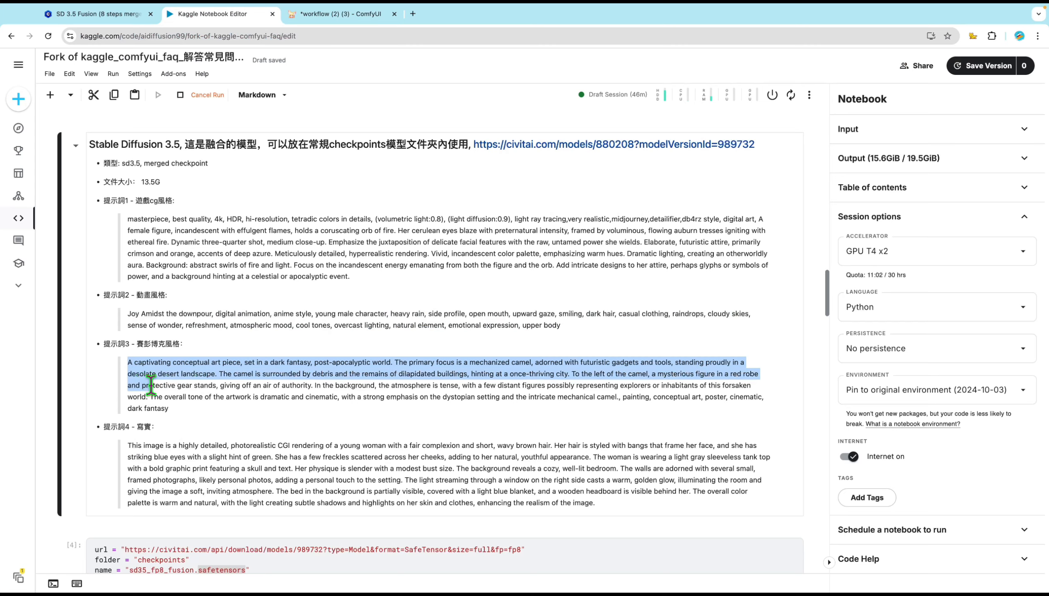
- Copy the notebook's 提示詞3 prompt about a mechanized camel and replace the text in ComfyUI's green CLIP文本編碼器 node with it
left_click_drag(147, 379, 175, 415)
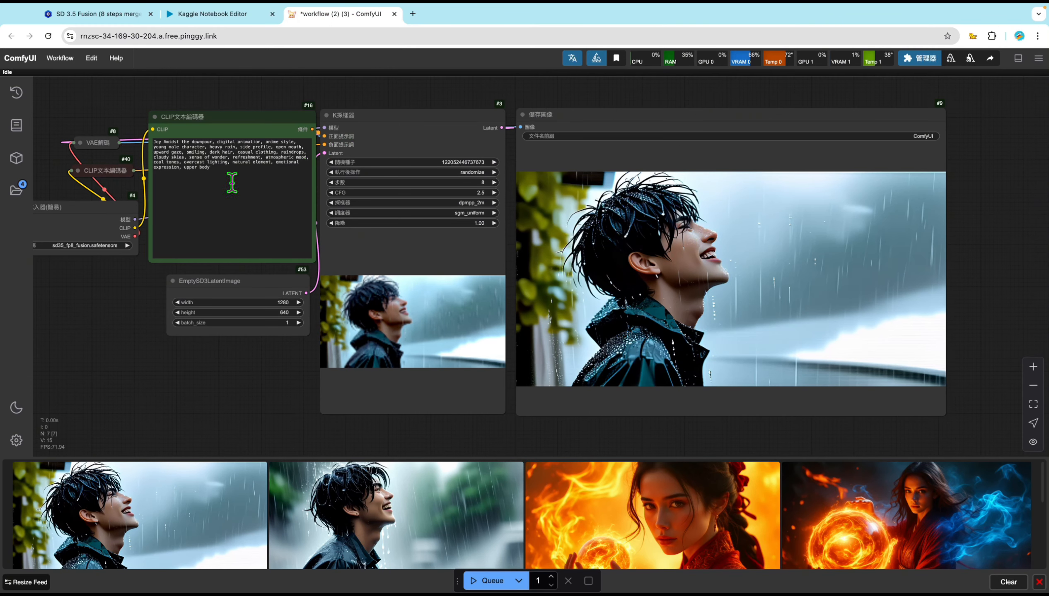
left_click_drag(232, 180, 155, 141)
key("BackSpace")
type("A captivating conceptual art piece, set in a dark fantasy, post-apocalyptic world. The primary focus is a mechanized camel, adorned with futuristic gadgets and tools, standing proudly in a desolate desert landscape. The camel is surrounded by debris and the remains of dilapidated buildings, hinting at a once-thriving city. To the left of the camel, a mysterious figure in a red robe and protective gear stands, giving off an air of authority. In the background, the atmosphere is tense, with a few distant figures possibly representing explorers or inhabitants of this forsaken world. The overall tone of the artwork is dramatic and cinematic, with a strong emphasis on the dystopian setting and the intricate mechanical camel., painting, conceptual art, poster, cinematic, dark fantasy")
- Queue the mechanized camel prompt and view the finished image in the 儲存圖像 node
key("ctrl+Return")
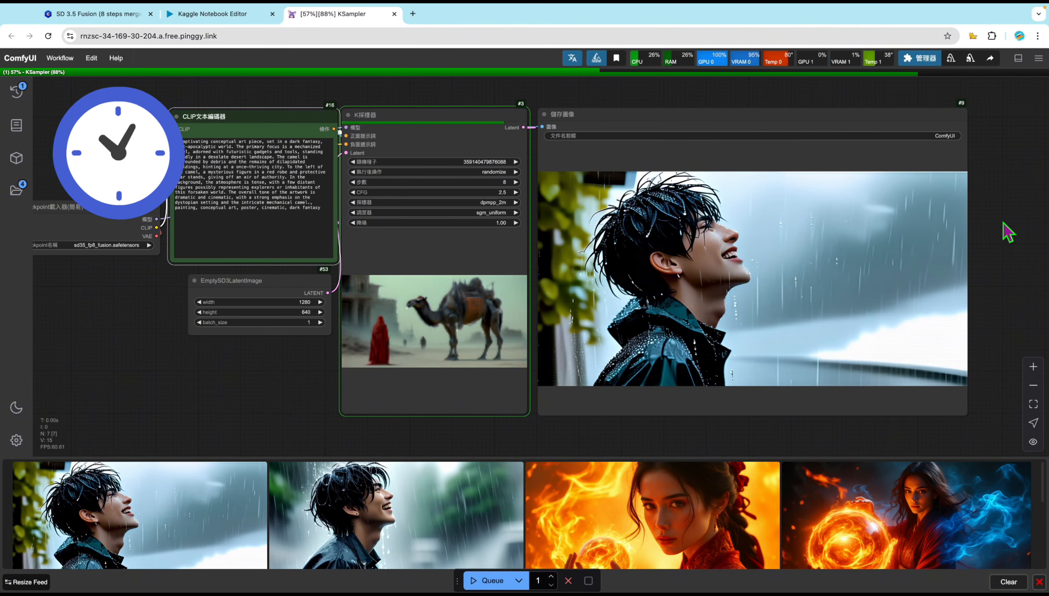
scroll(693, 218, "up", 3)
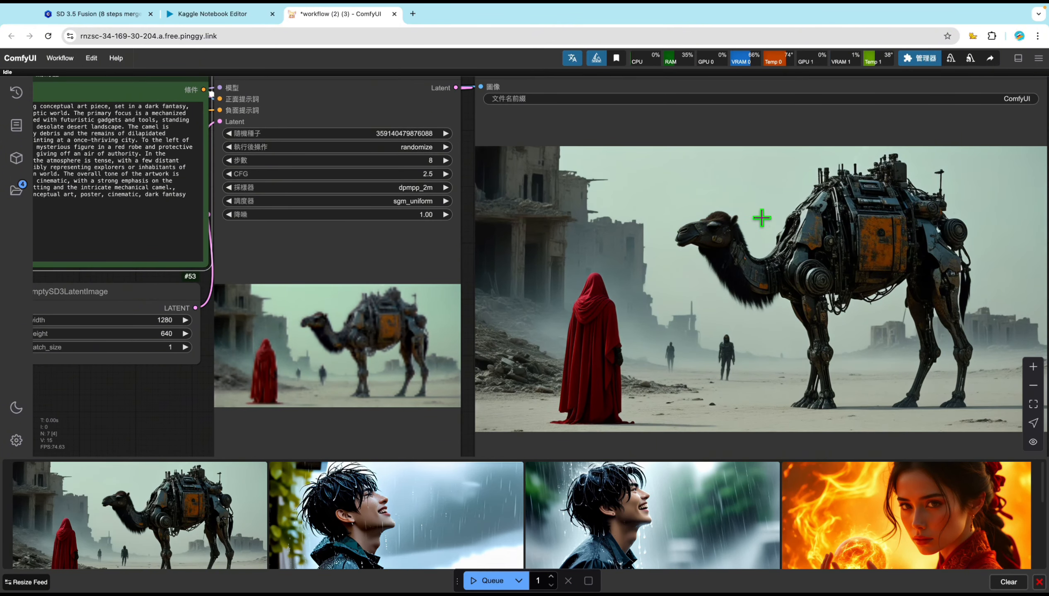
scroll(761, 217, "down", 2)
left_click_drag(1036, 258, 994, 273)
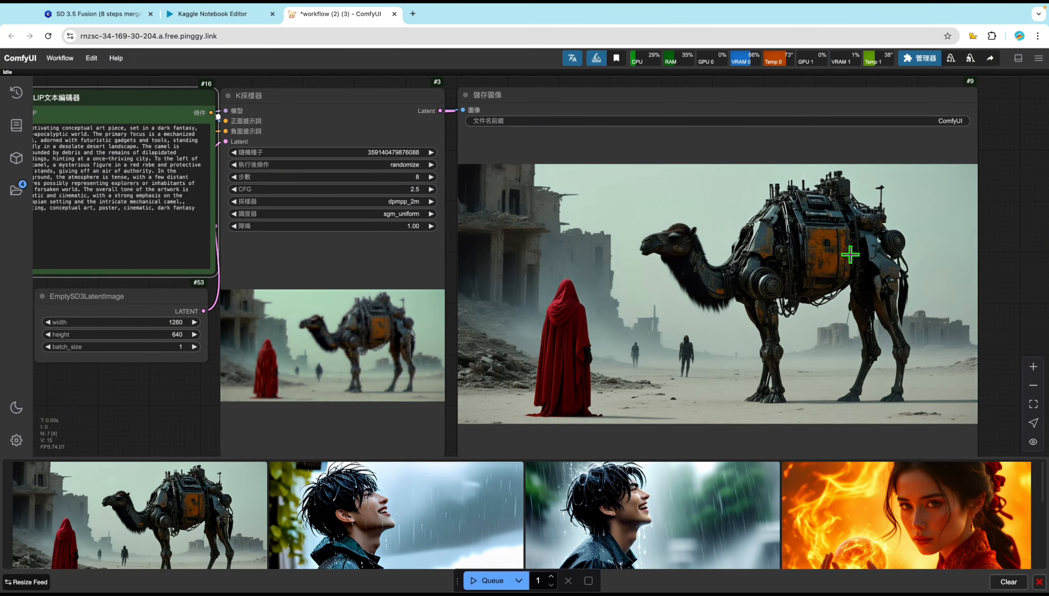
- Generate two more images from the unchanged camel prompt and examine the newest one at different magnifications
scroll(849, 255, "up", 4)
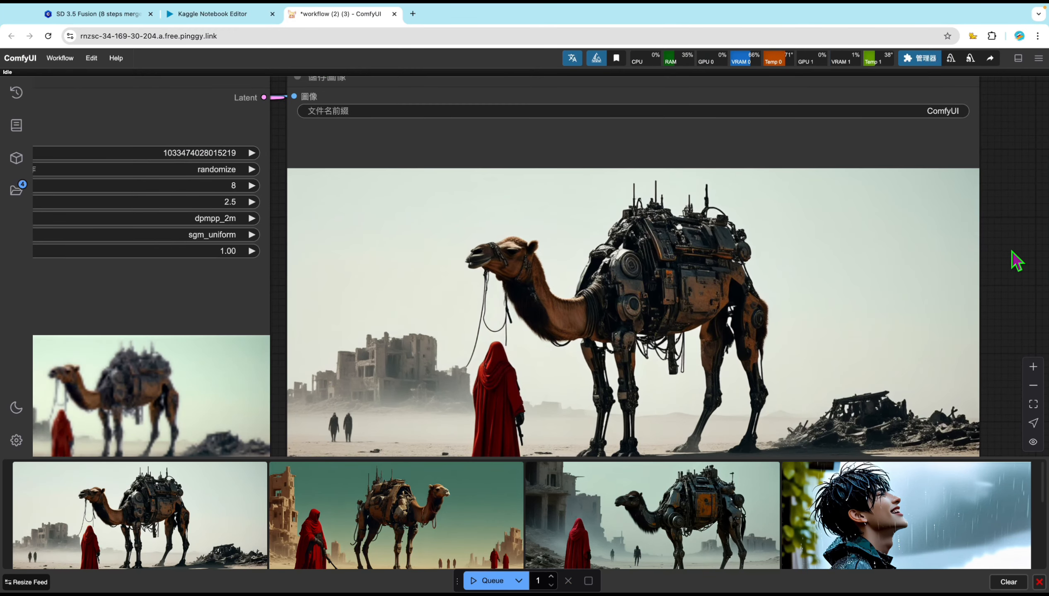
scroll(1015, 261, "up", 1)
scroll(1016, 250, "down", 2)
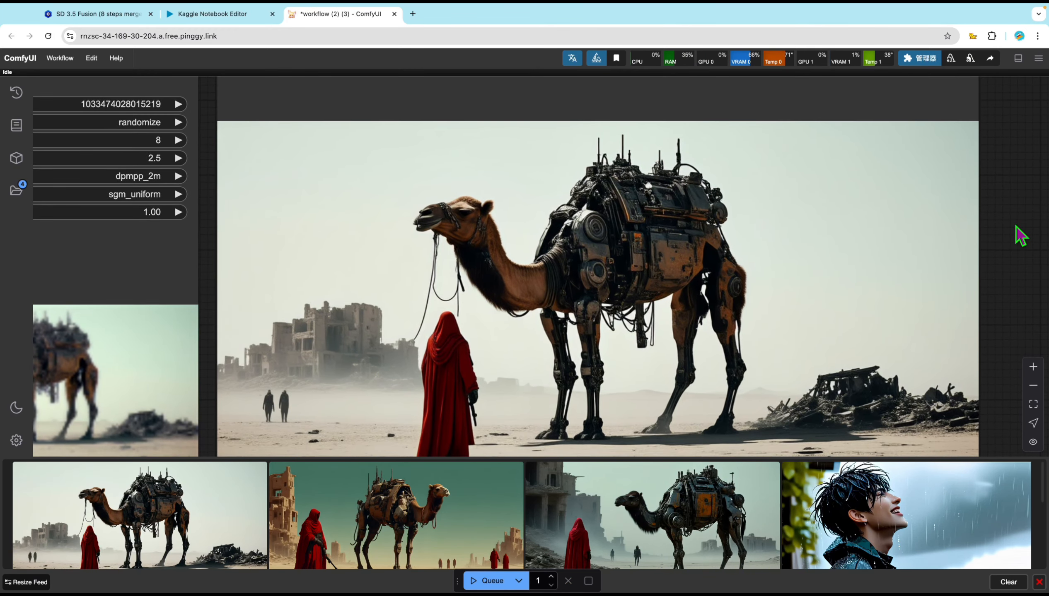
scroll(1019, 236, "up", 2)
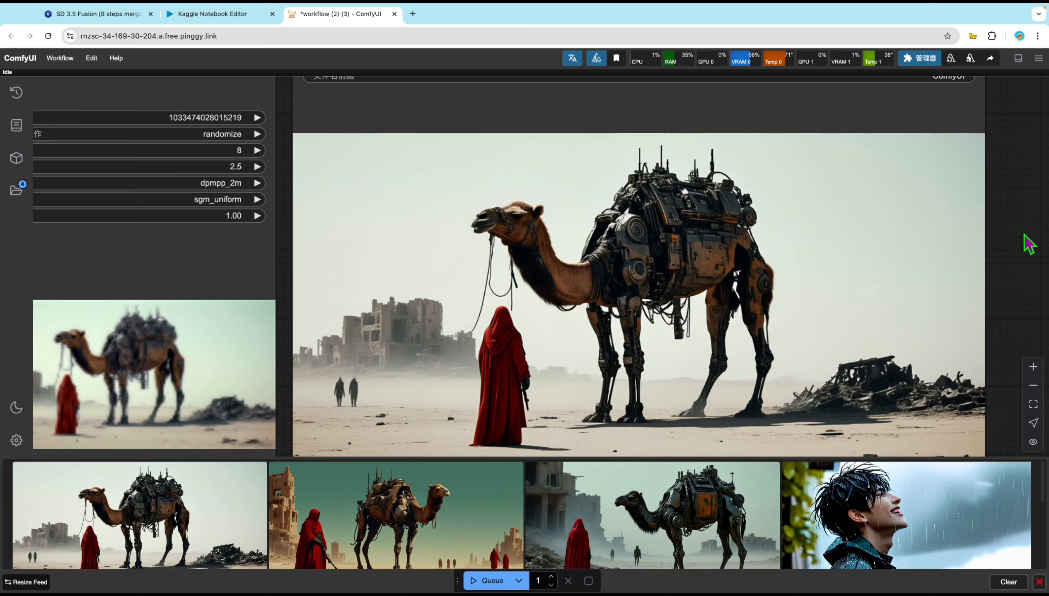
scroll(1027, 243, "down", 1)
scroll(1017, 251, "down", 1)
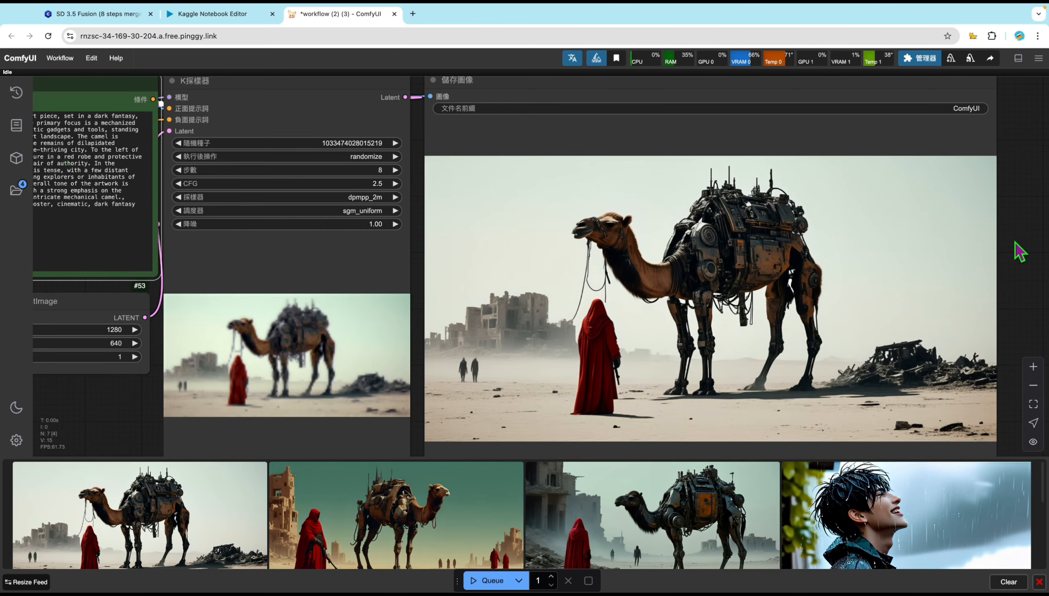
- Generate an image from the notebook's 提示詞4 - 寫實 prompt and inspect the young woman's portrait up close
scroll(1011, 234, "up", 1)
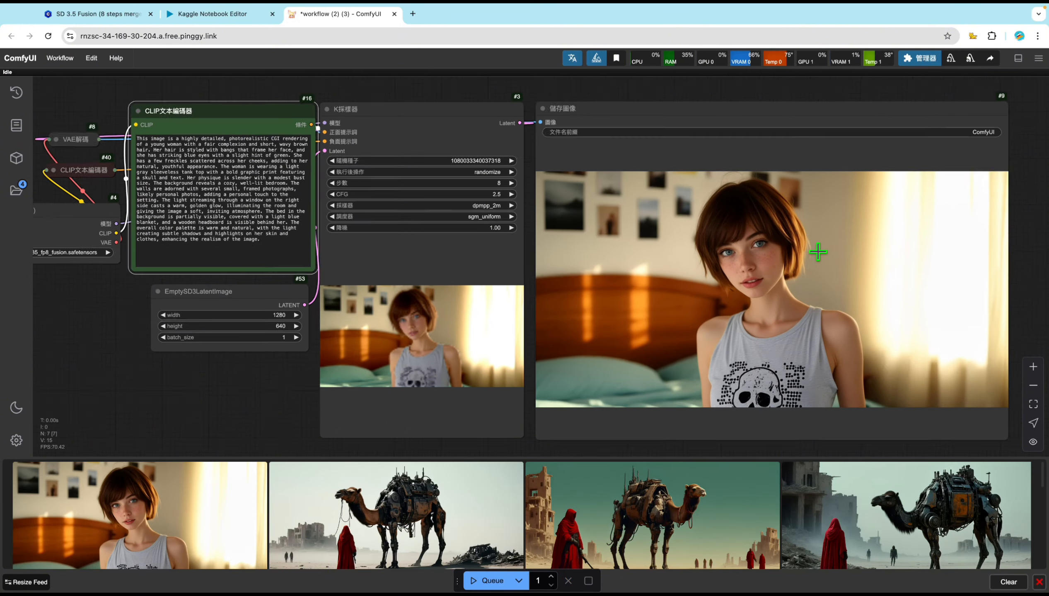
scroll(817, 252, "up", 4)
scroll(816, 252, "up", 1)
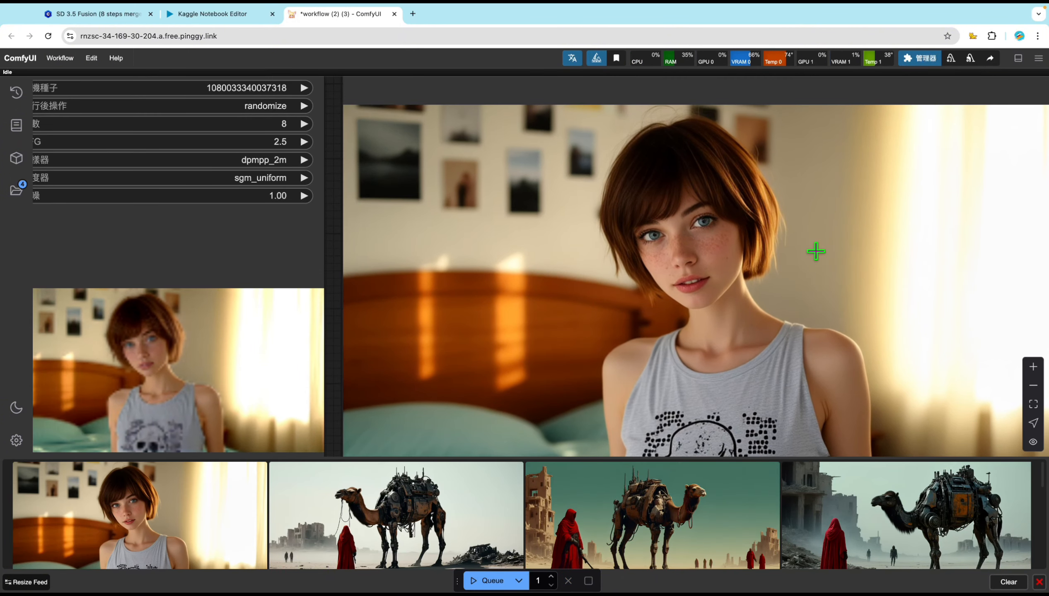